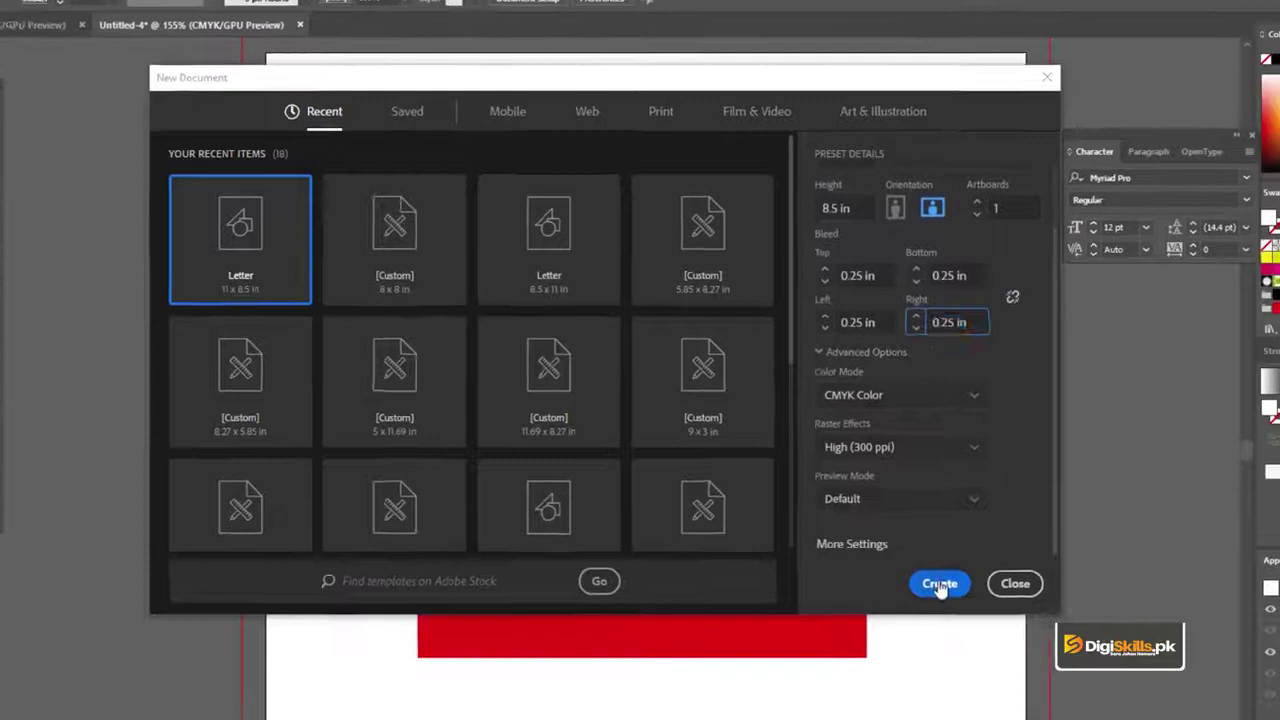
- Create the landscape Letter document, 11 x 8.5 in with 0.25 in bleed, and show its rulers
{"action": "key", "text": "ctrl+1"}
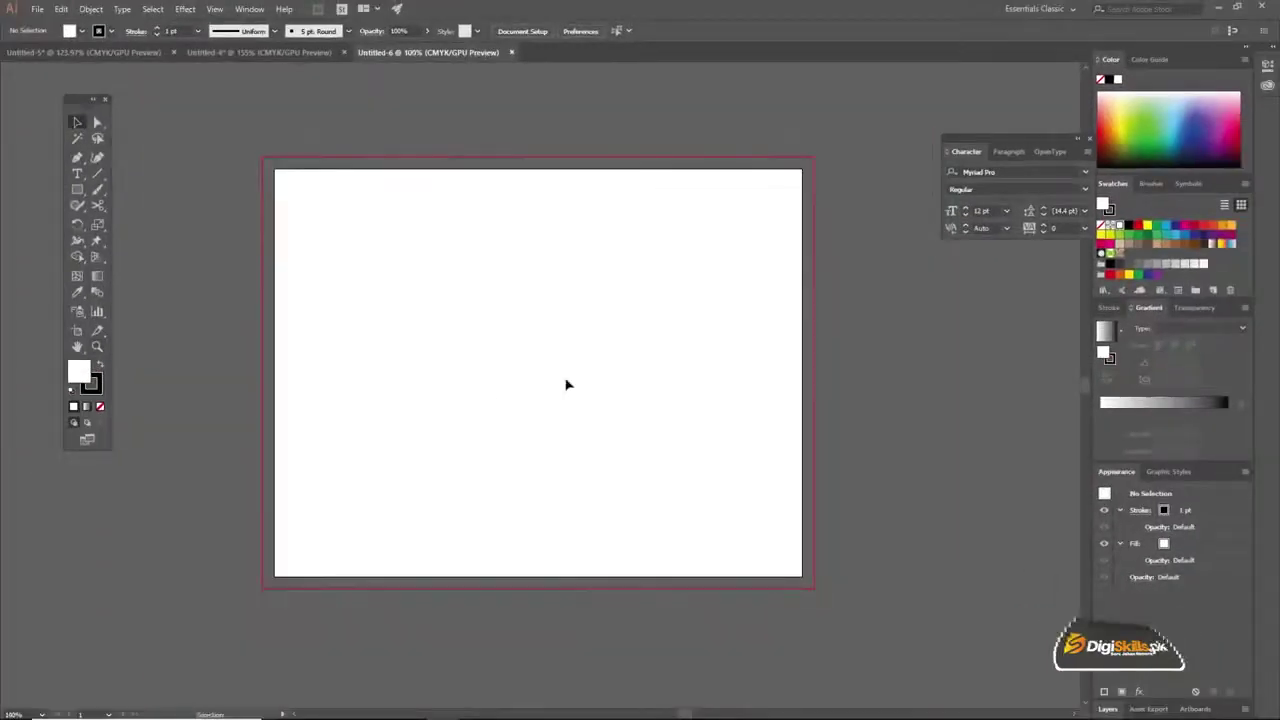
{"action": "left_click_drag", "start_coordinate": [566, 384], "coordinate": [592, 344]}
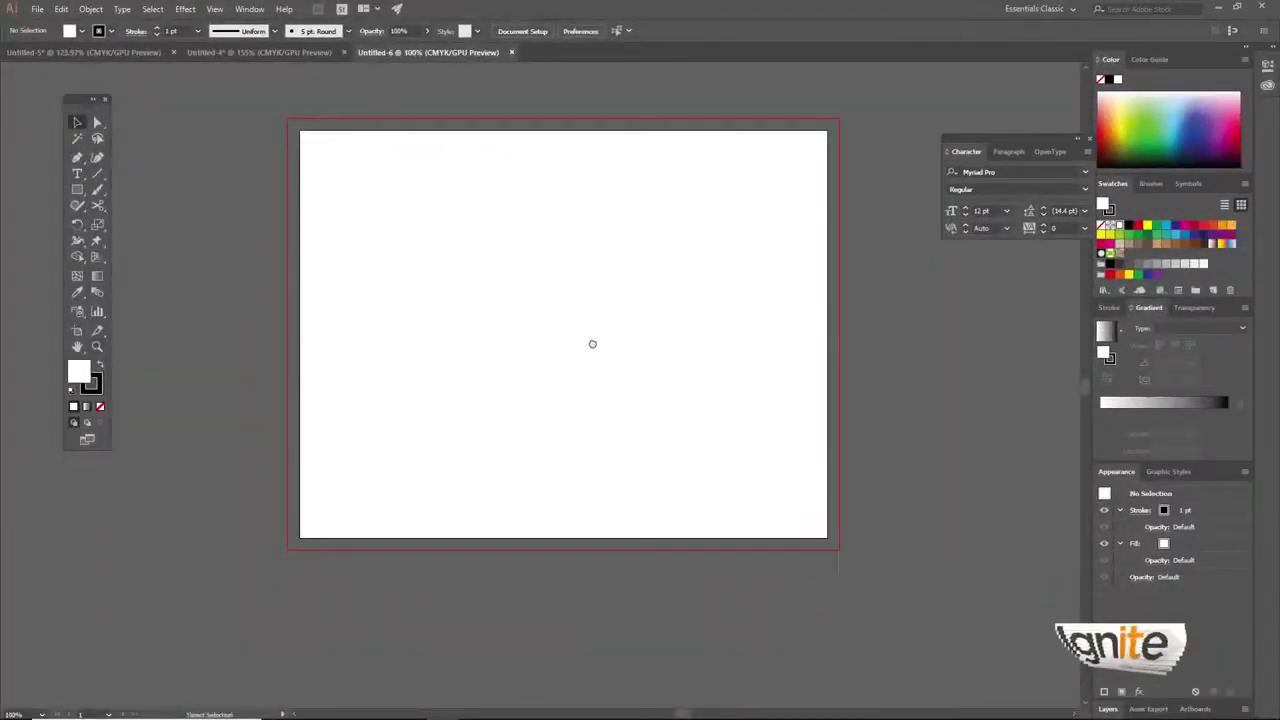
{"action": "key", "text": "ctrl+r"}
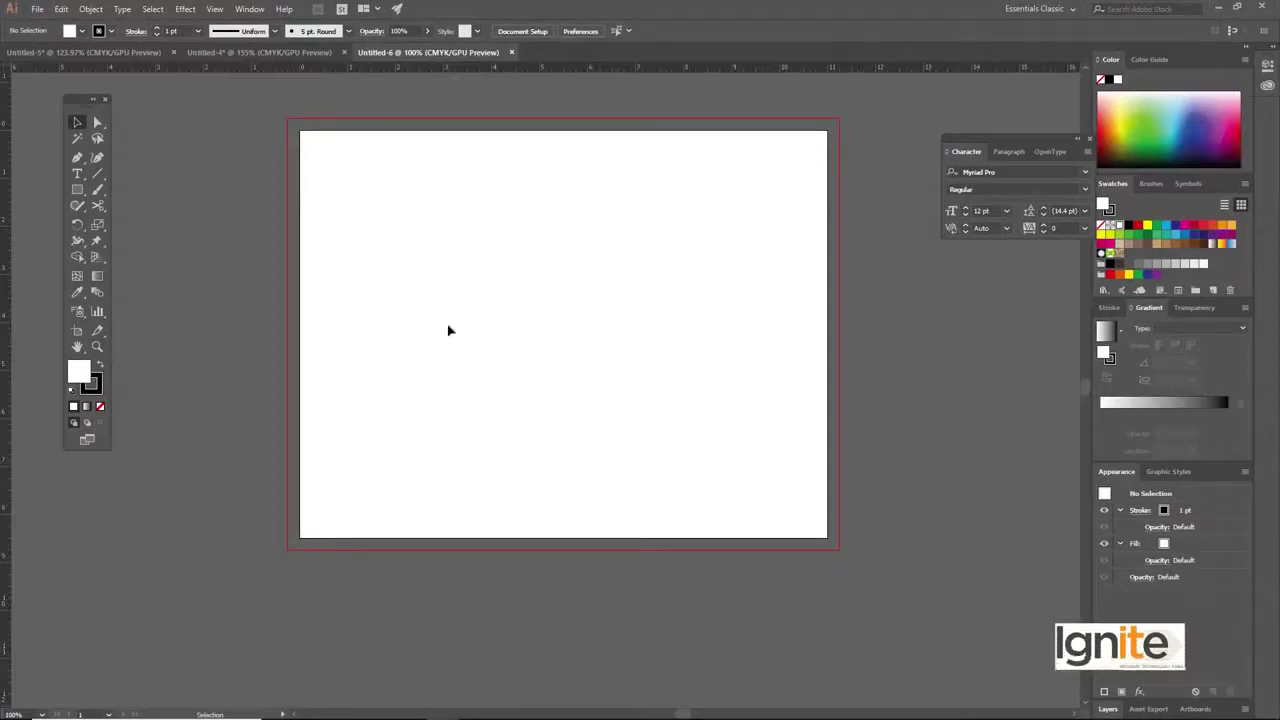
- Place a vertical ruler guide at the artboard's horizontal centre, about 5.5 in
{"action": "key", "text": "z"}
{"action": "left_click", "coordinate": [546, 330]}
{"action": "left_click_drag", "start_coordinate": [542, 324], "coordinate": [518, 324]}
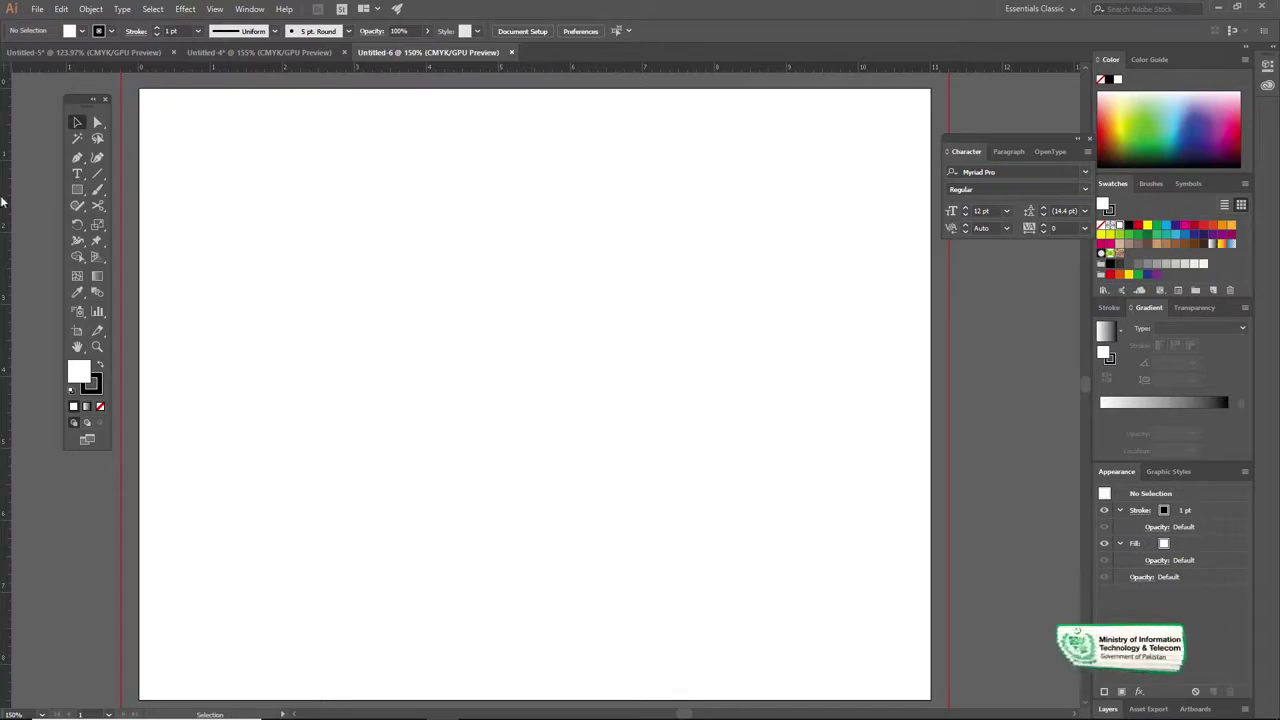
{"action": "left_click_drag", "start_coordinate": [531, 215], "coordinate": [537, 216]}
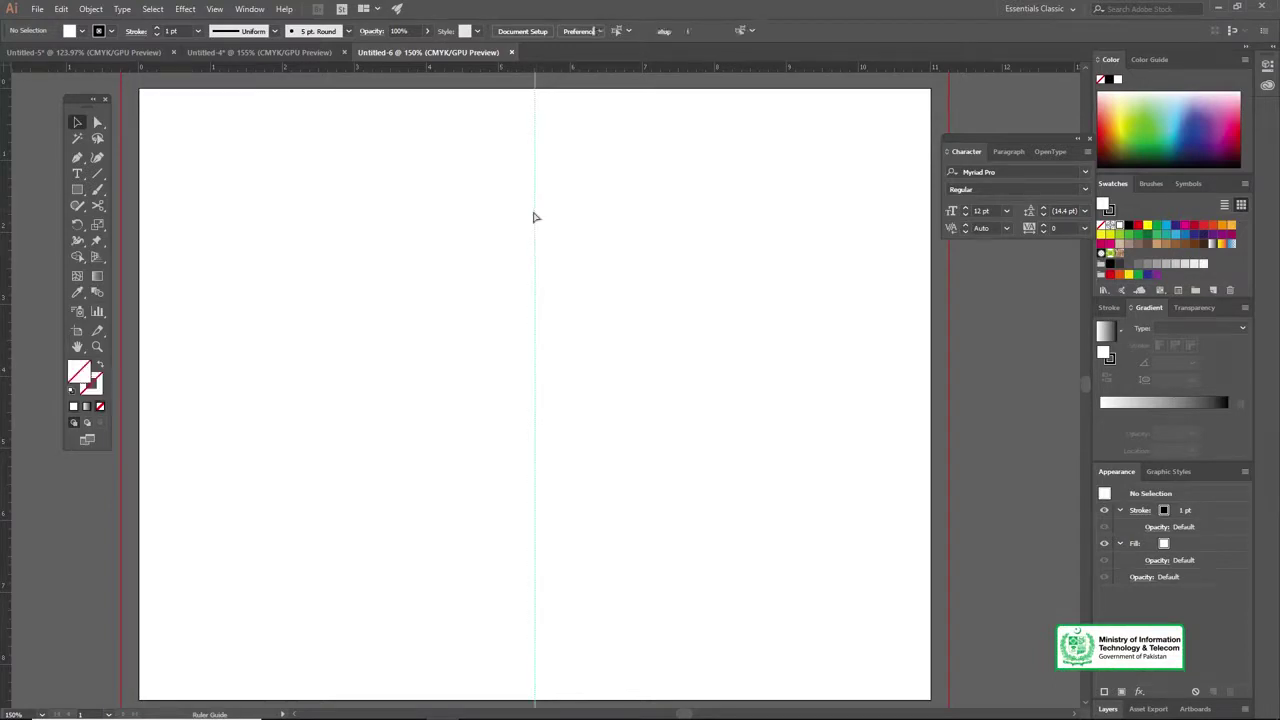
{"action": "left_click_drag", "start_coordinate": [534, 215], "coordinate": [535, 216]}
{"action": "key", "text": "z"}
{"action": "left_click", "coordinate": [548, 358], "text": "alt"}
{"action": "left_click", "coordinate": [548, 367], "text": "alt"}
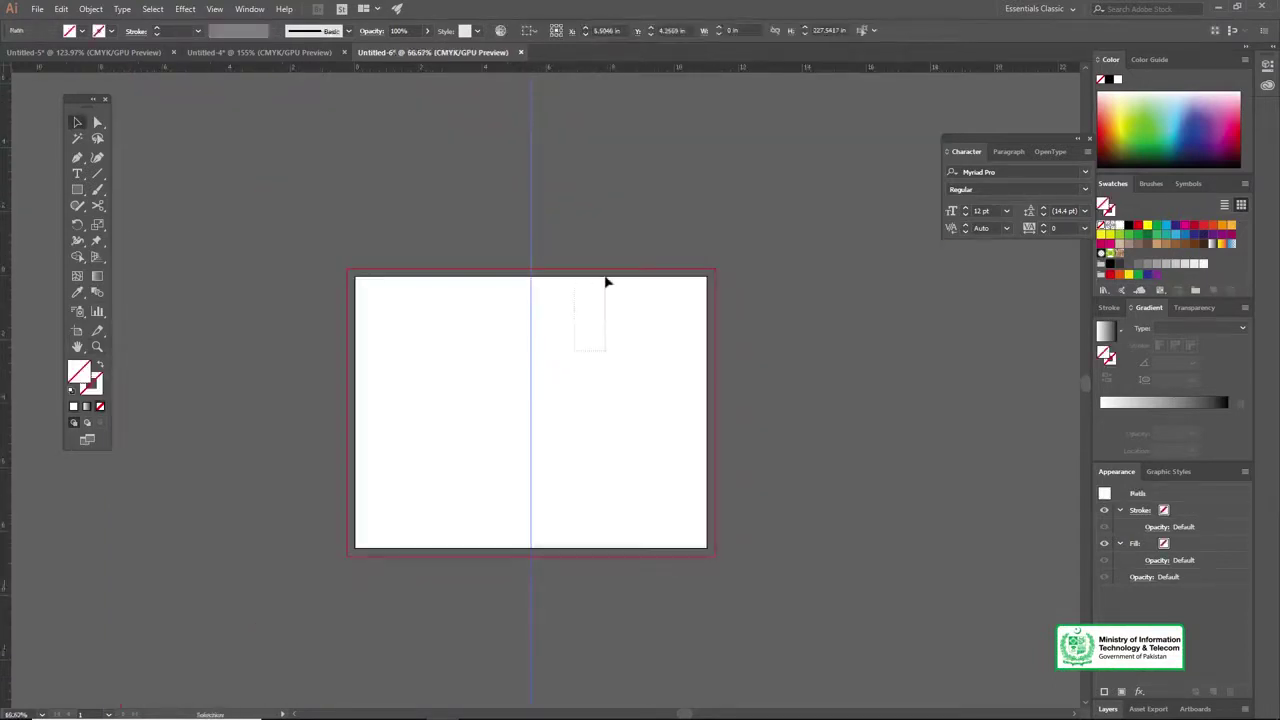
{"action": "left_click_drag", "start_coordinate": [605, 282], "coordinate": [606, 281]}
- Draw an 11 x 8.5 in rectangle that covers the whole artboard
{"action": "key", "text": "space"}
{"action": "left_click_drag", "start_coordinate": [504, 347], "coordinate": [683, 277]}
{"action": "key", "text": "z"}
{"action": "left_click", "coordinate": [623, 322]}
{"action": "key", "text": "v"}
{"action": "key", "text": "space"}
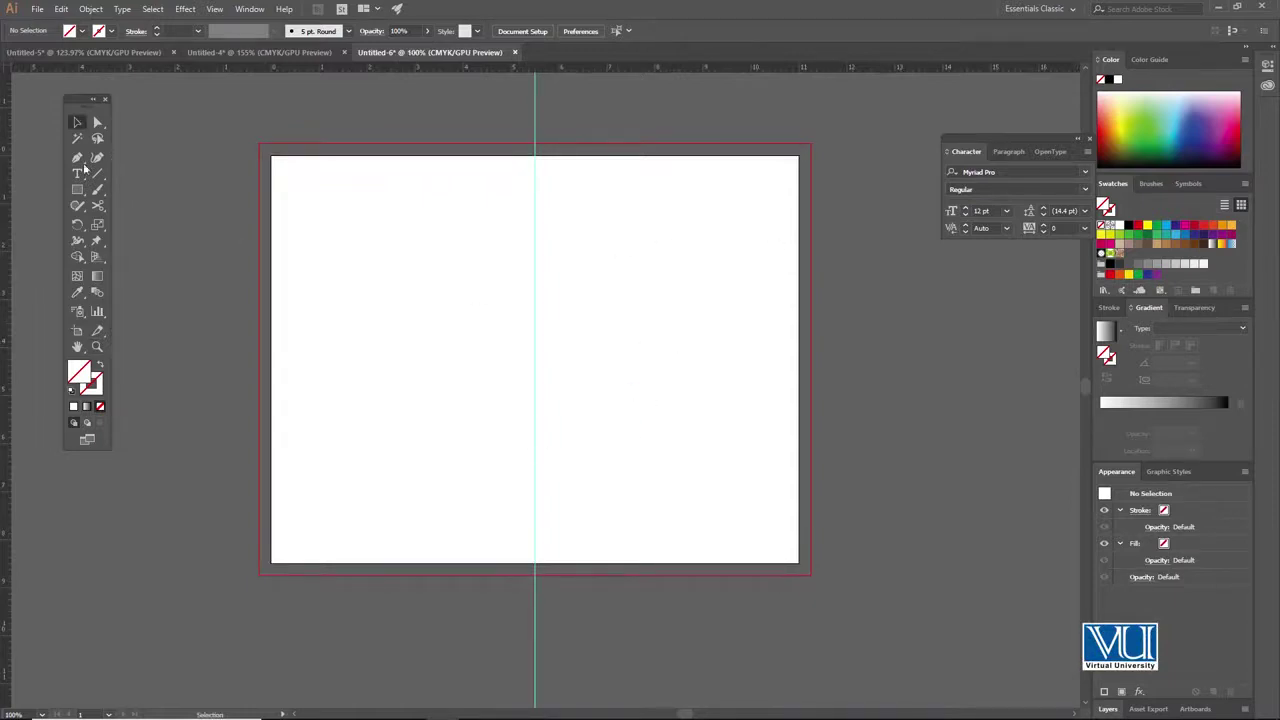
{"action": "left_click_drag", "start_coordinate": [272, 156], "coordinate": [798, 563]}
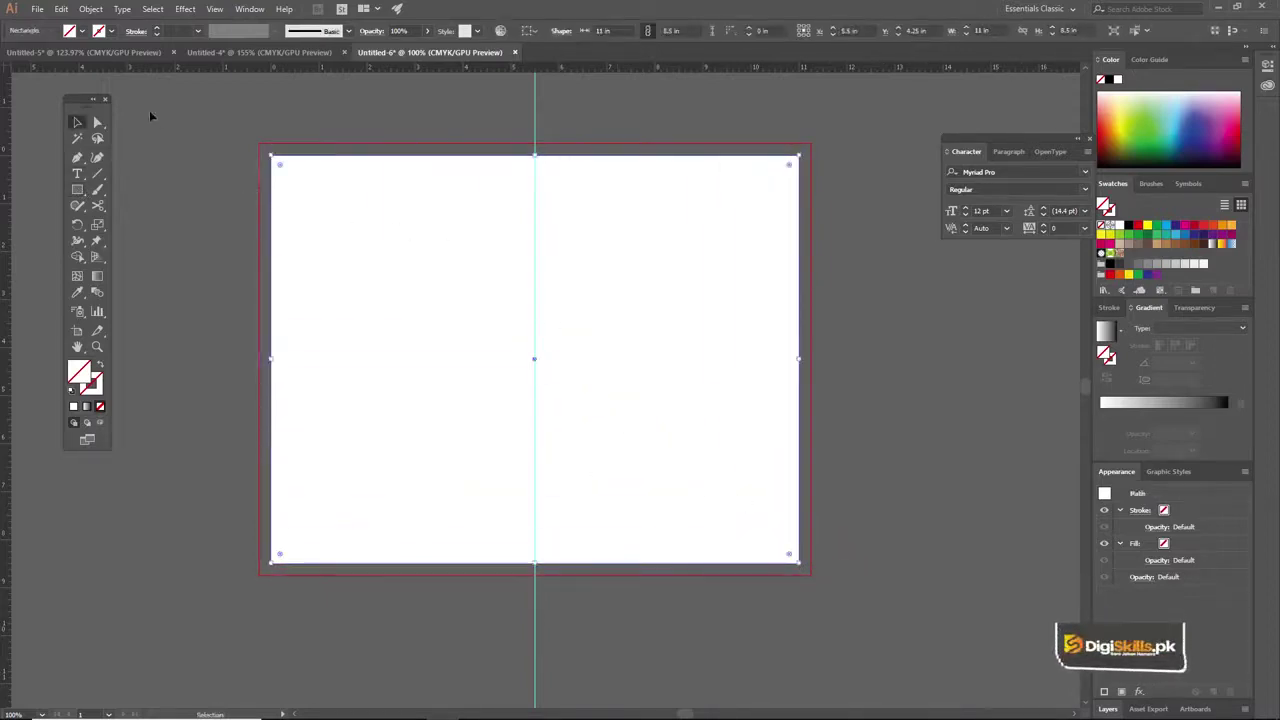
- Fill the artboard-sized rectangle with an orange swatch
{"action": "left_click", "coordinate": [82, 31]}
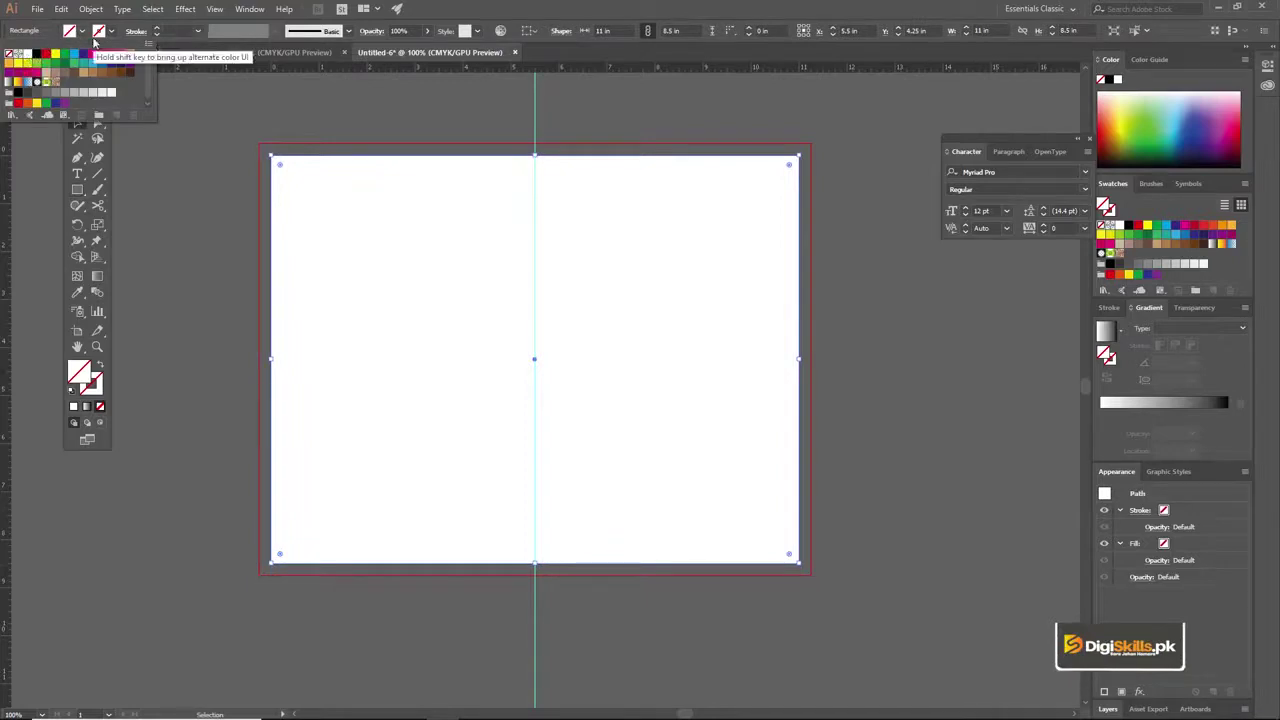
{"action": "left_click", "coordinate": [83, 32]}
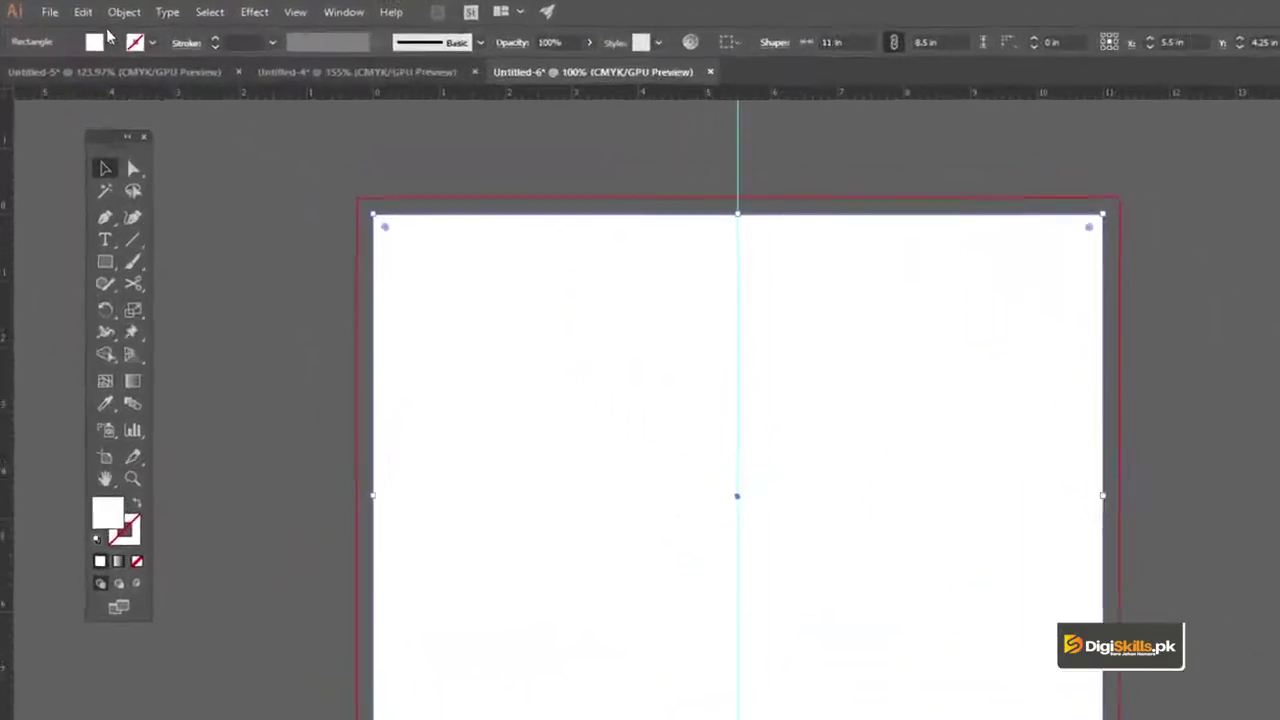
{"action": "left_click", "coordinate": [111, 41]}
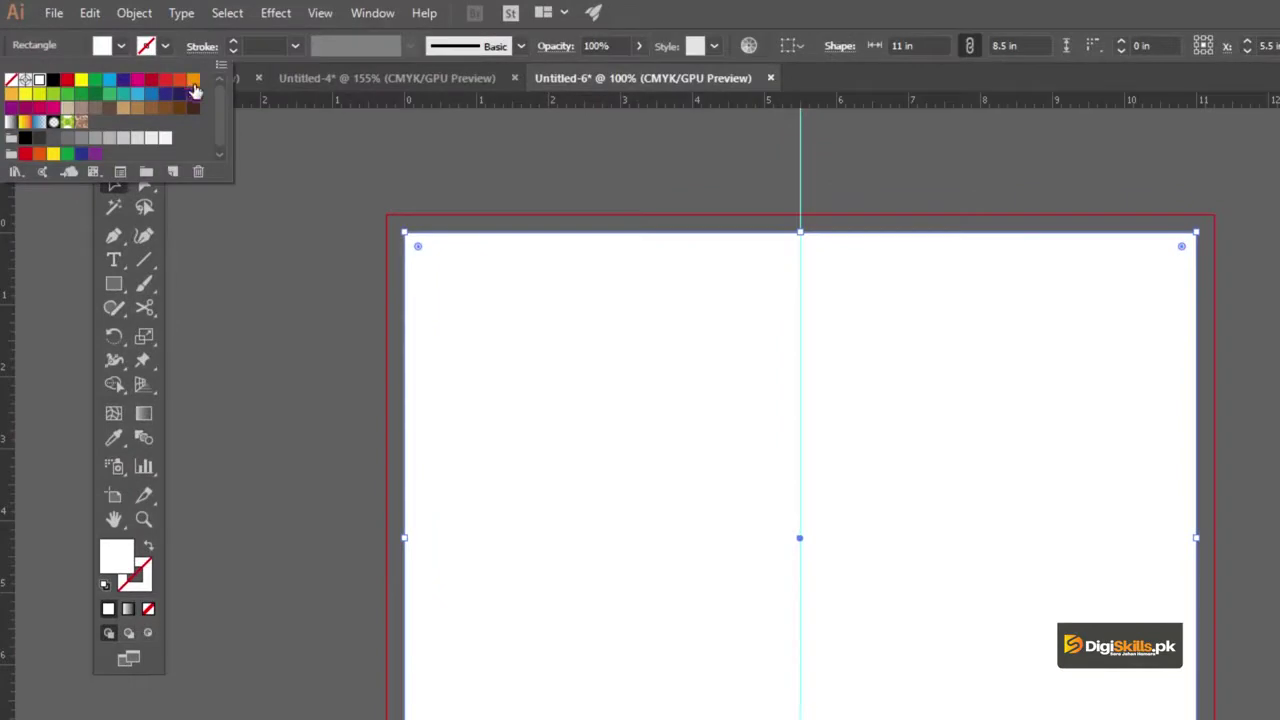
{"action": "left_click", "coordinate": [178, 72]}
{"action": "left_click", "coordinate": [318, 228]}
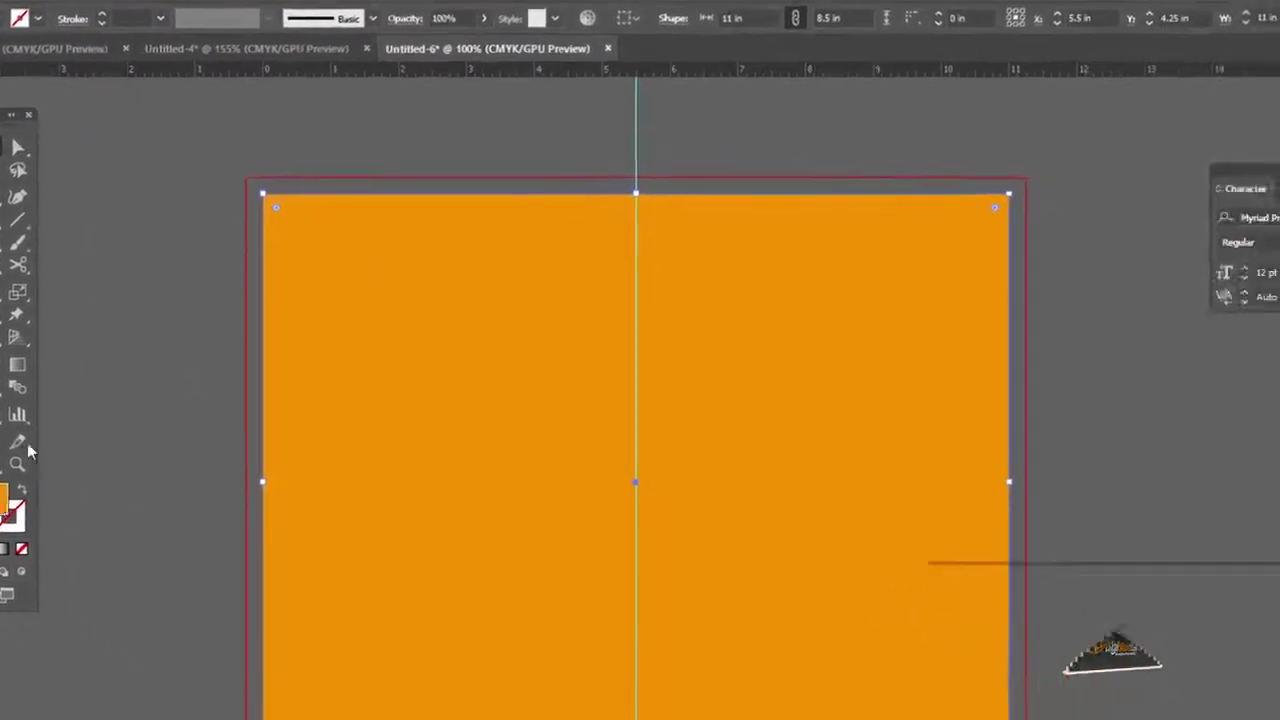
- Set the rectangle's fill colour to 45% magenta and 90% yellow, and deselect the rectangle
{"action": "double_click", "coordinate": [116, 556]}
{"action": "double_click", "coordinate": [1097, 375]}
{"action": "type", "text": "45"}
{"action": "key", "text": "Tab"}
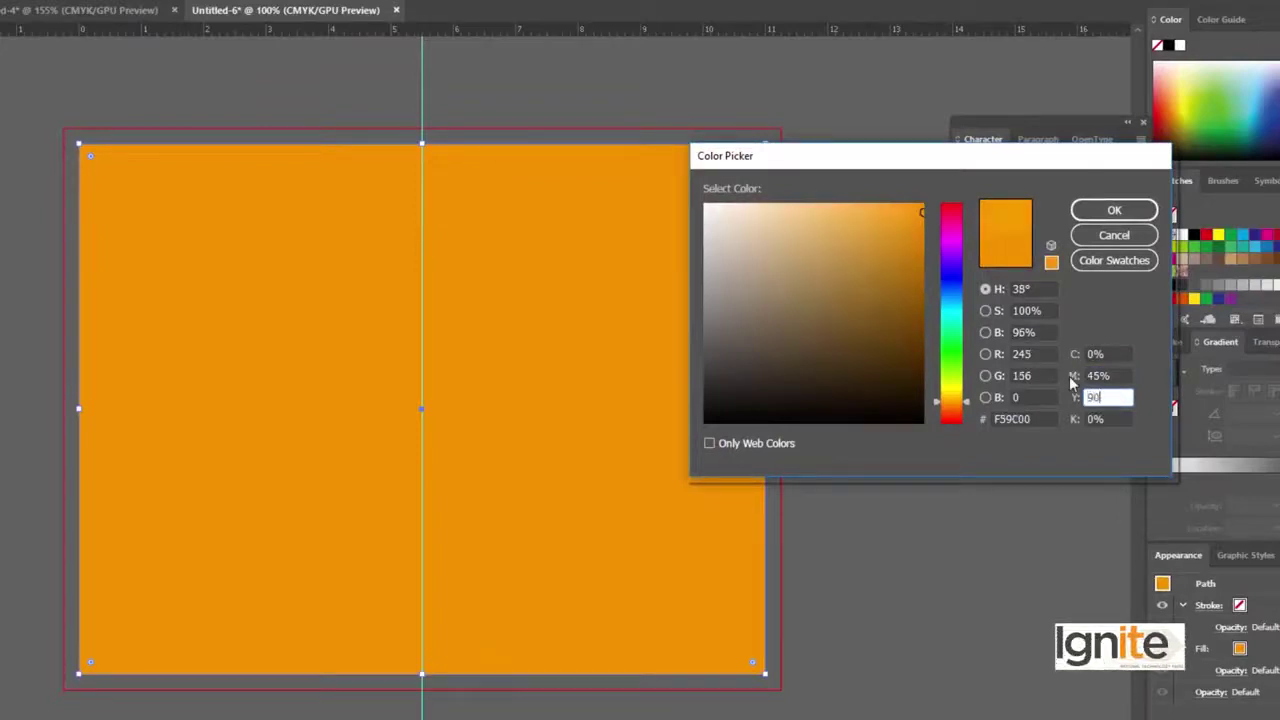
{"action": "type", "text": "90"}
{"action": "key", "text": "Return"}
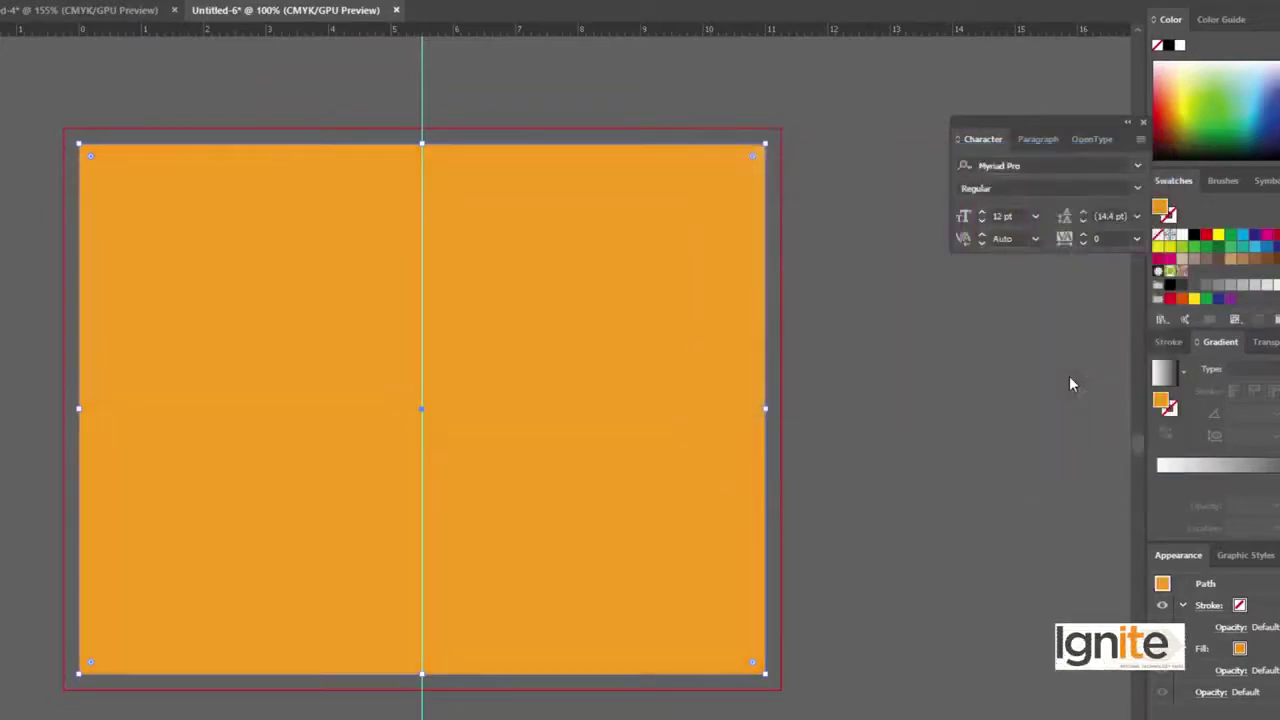
{"action": "left_click", "coordinate": [857, 434]}
- Draw a closed, tapering curved ribbon with the Pen tool at the artboard's right edge, about 3.83 in wide and 1.36 in high
{"action": "left_click", "coordinate": [520, 407], "text": "ctrl"}
{"action": "left_click_drag", "start_coordinate": [496, 406], "coordinate": [604, 383]}
{"action": "left_click", "coordinate": [482, 450], "text": "ctrl+alt"}
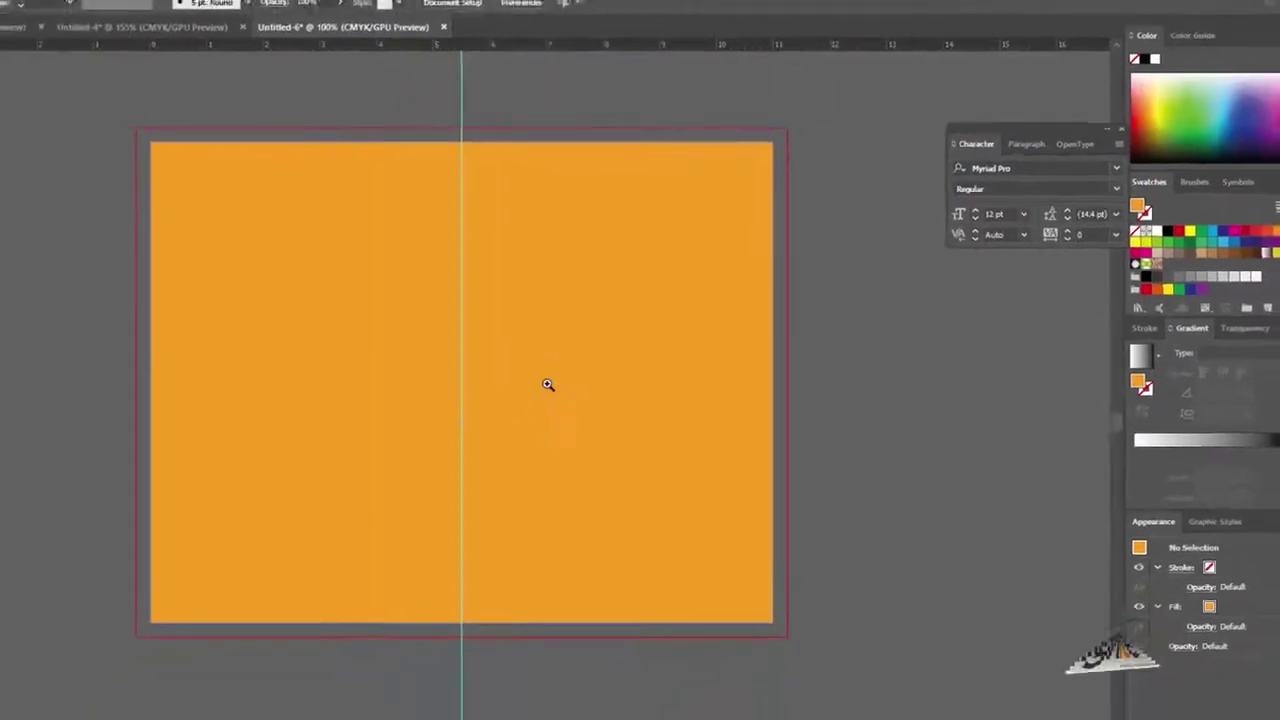
{"action": "left_click", "coordinate": [547, 384], "text": "ctrl"}
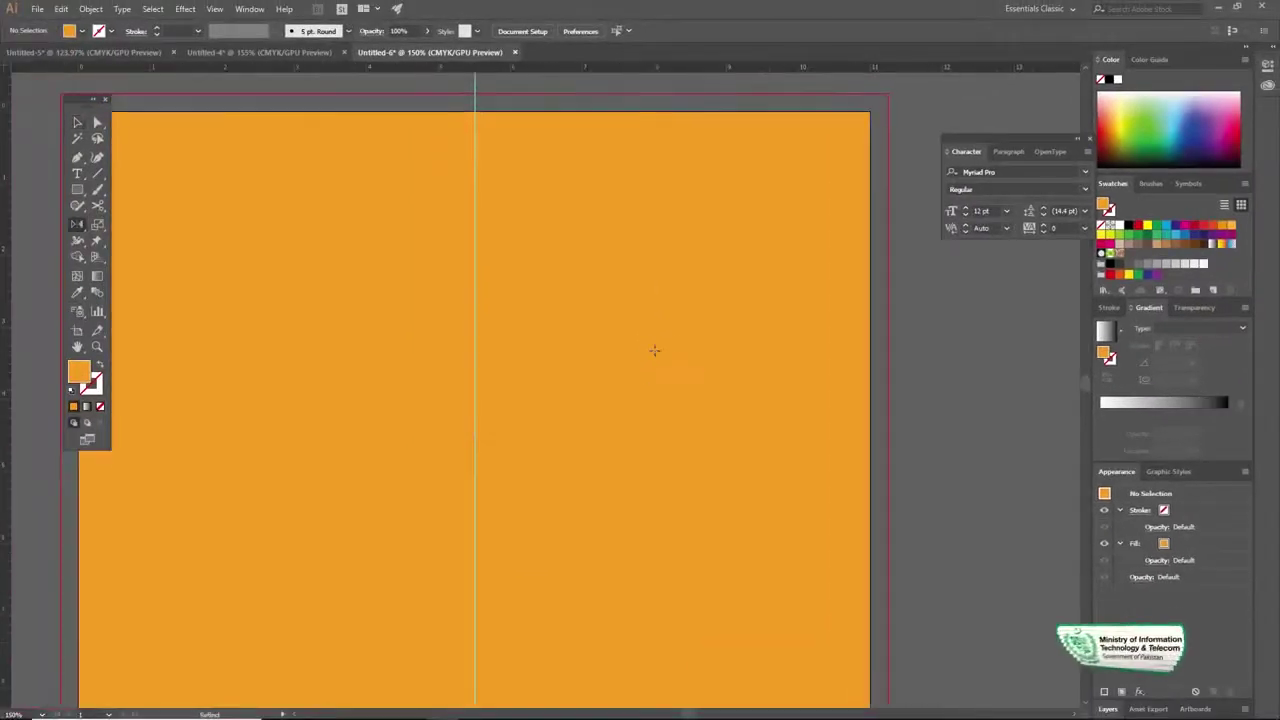
{"action": "key", "text": "p"}
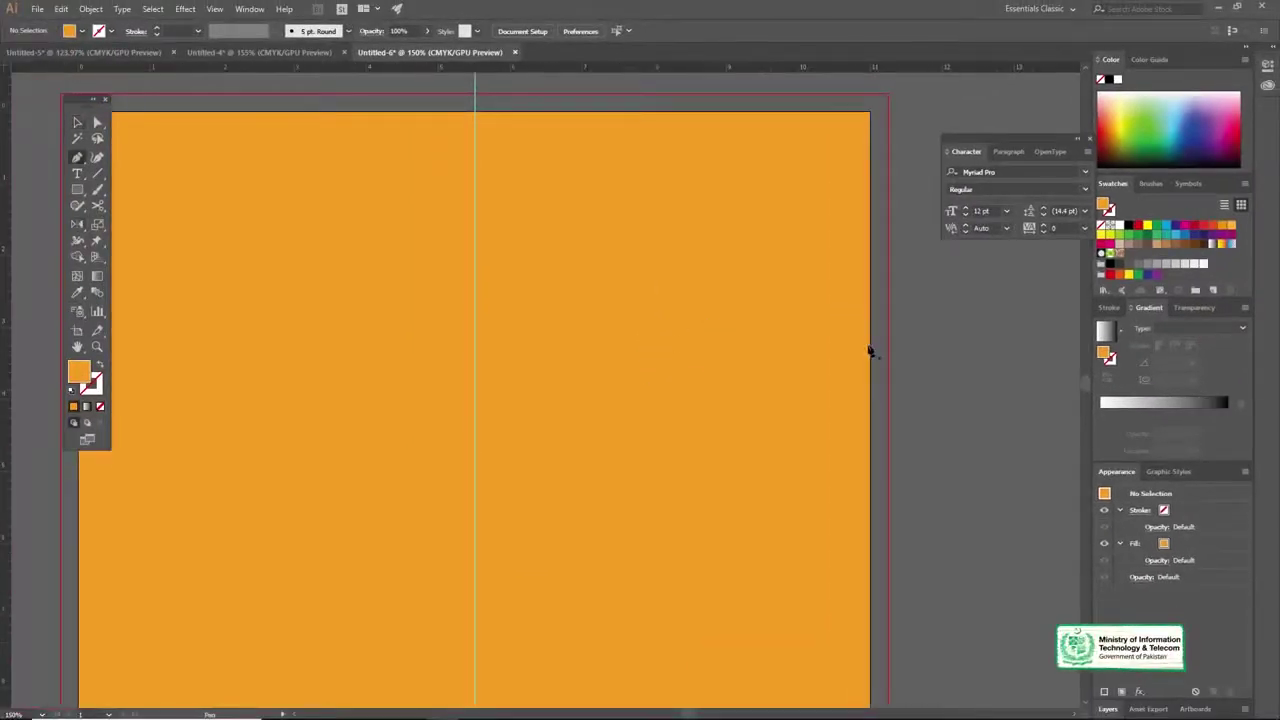
{"action": "left_click", "coordinate": [870, 340]}
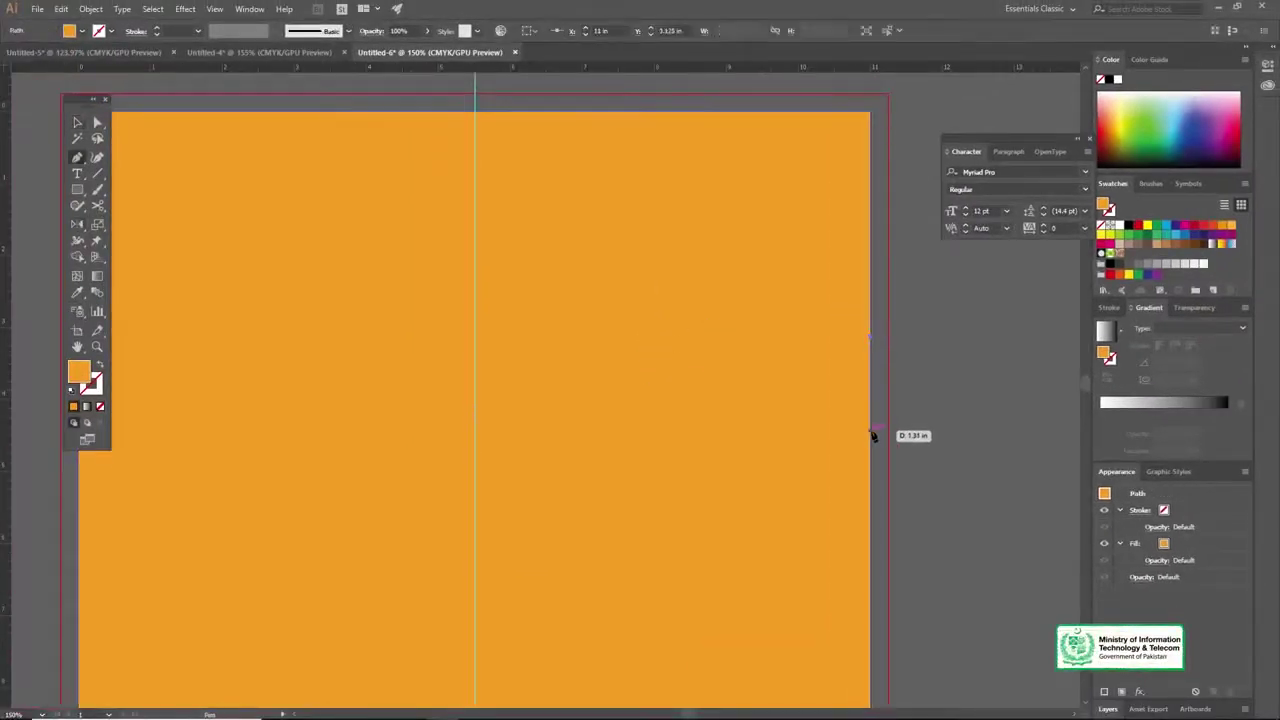
{"action": "left_click", "coordinate": [872, 434]}
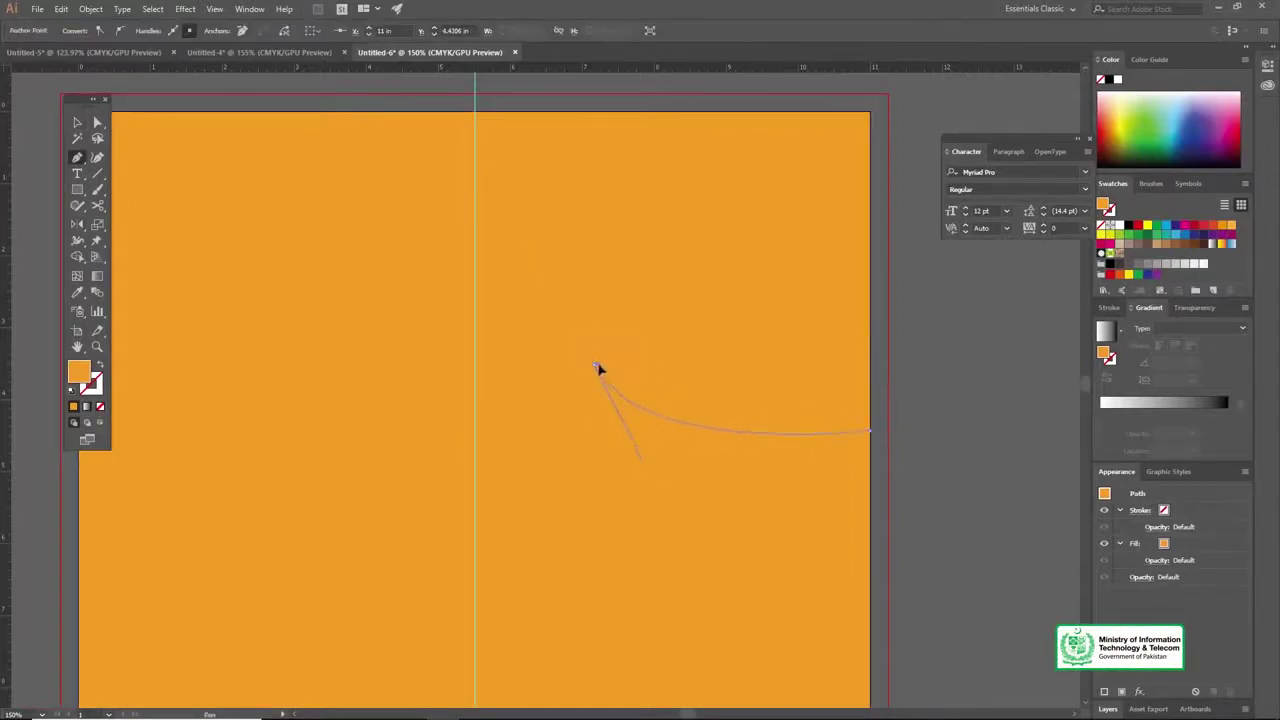
{"action": "left_click_drag", "start_coordinate": [871, 340], "coordinate": [952, 257]}
{"action": "key", "text": "v"}
{"action": "left_click", "coordinate": [944, 327]}
- Fill the curved ribbon shape at the artboard's right edge with mid grey
{"action": "left_click", "coordinate": [853, 363]}
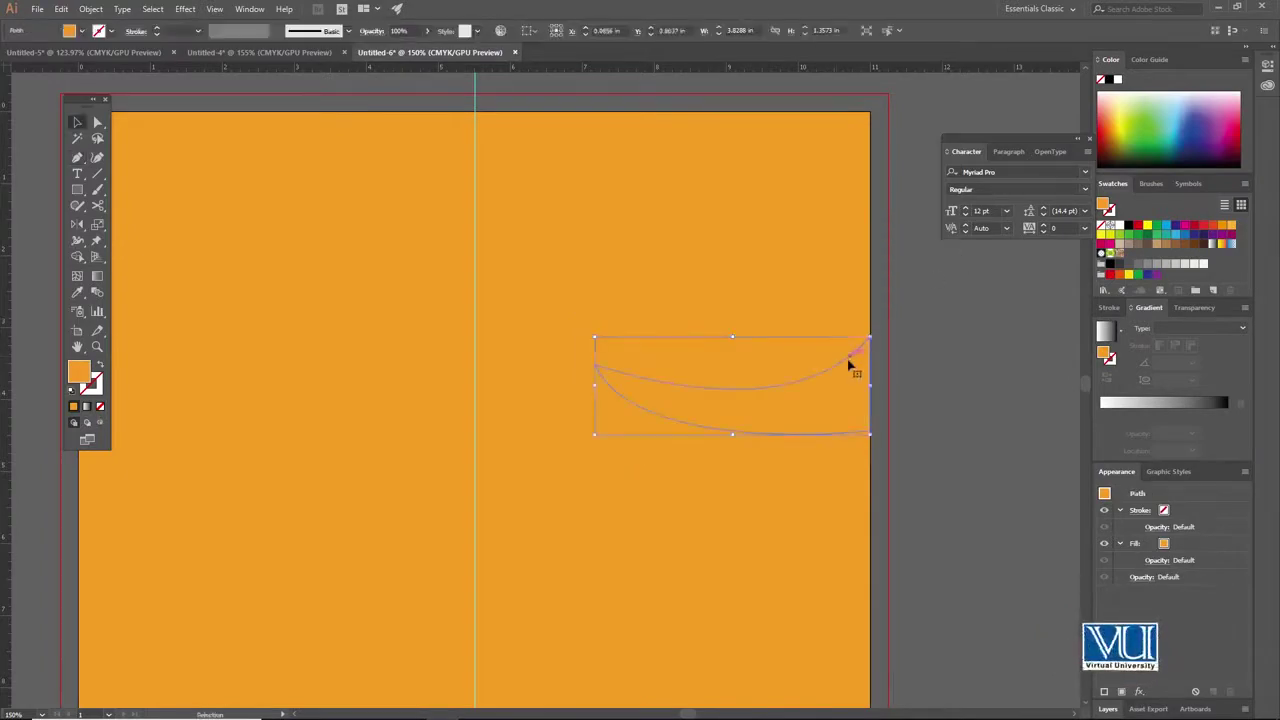
{"action": "left_click", "coordinate": [81, 31]}
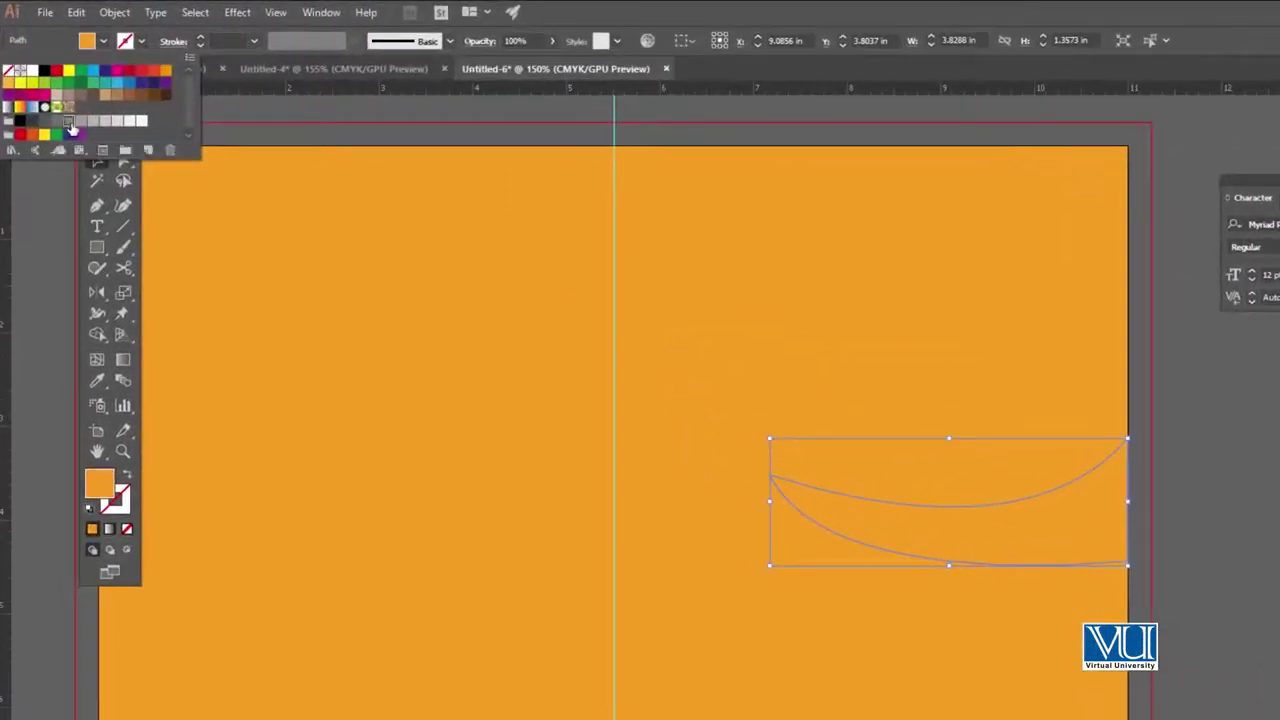
{"action": "left_click", "coordinate": [96, 122]}
{"action": "left_click", "coordinate": [1191, 472]}
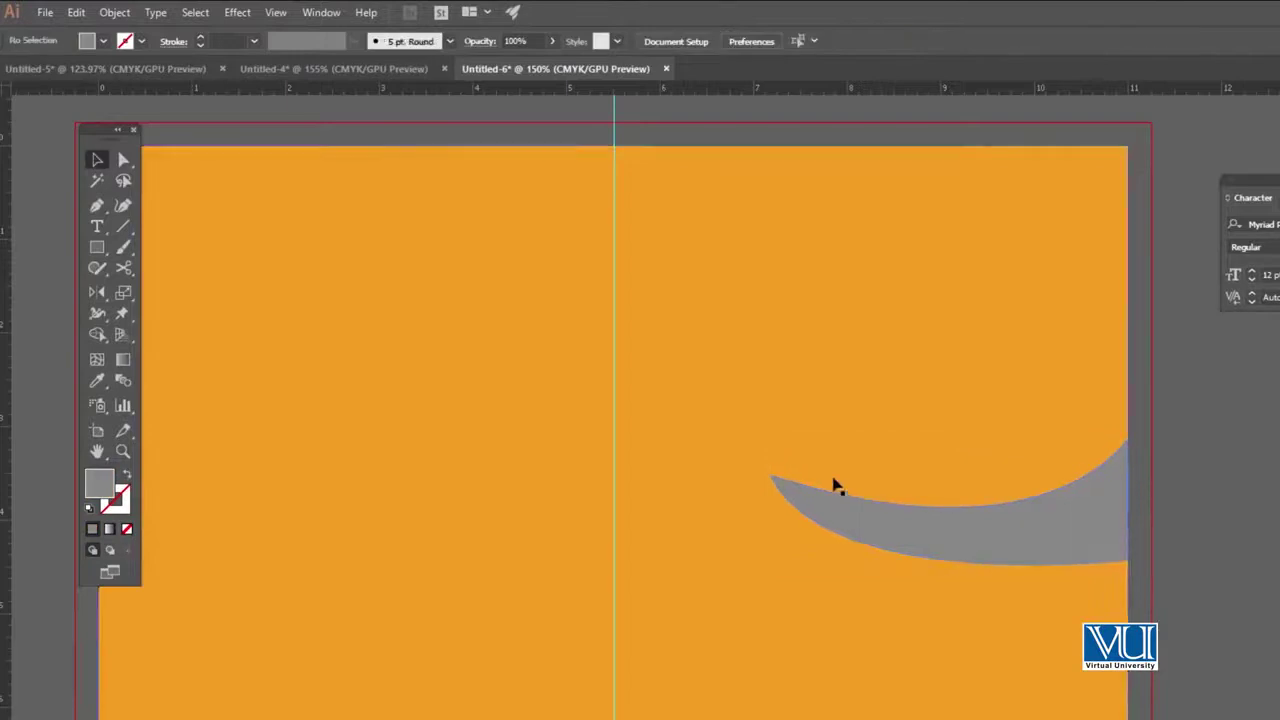
- Draw a second closed ribbon segment with the Pen tool, about 3.44 in wide and 1.01 in high, extending left from the grey ribbon's tip
{"action": "key", "text": "p"}
{"action": "left_click", "coordinate": [772, 485]}
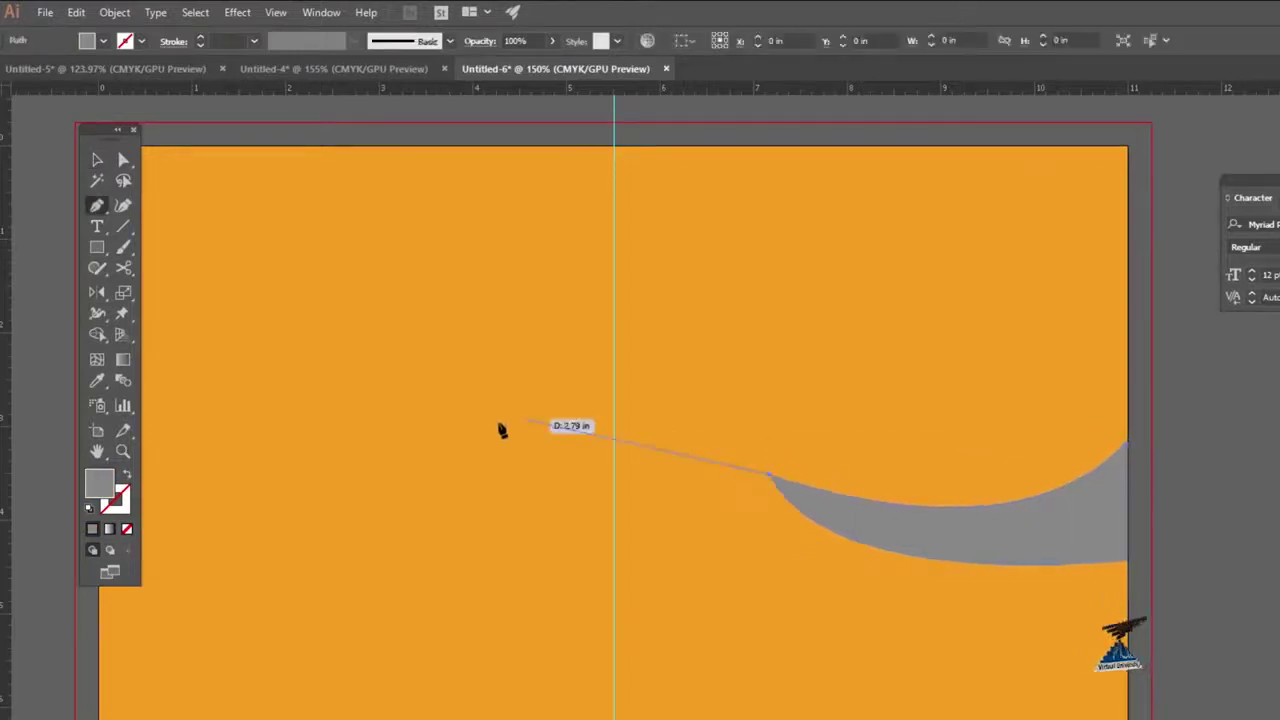
{"action": "left_click_drag", "start_coordinate": [449, 428], "coordinate": [288, 497]}
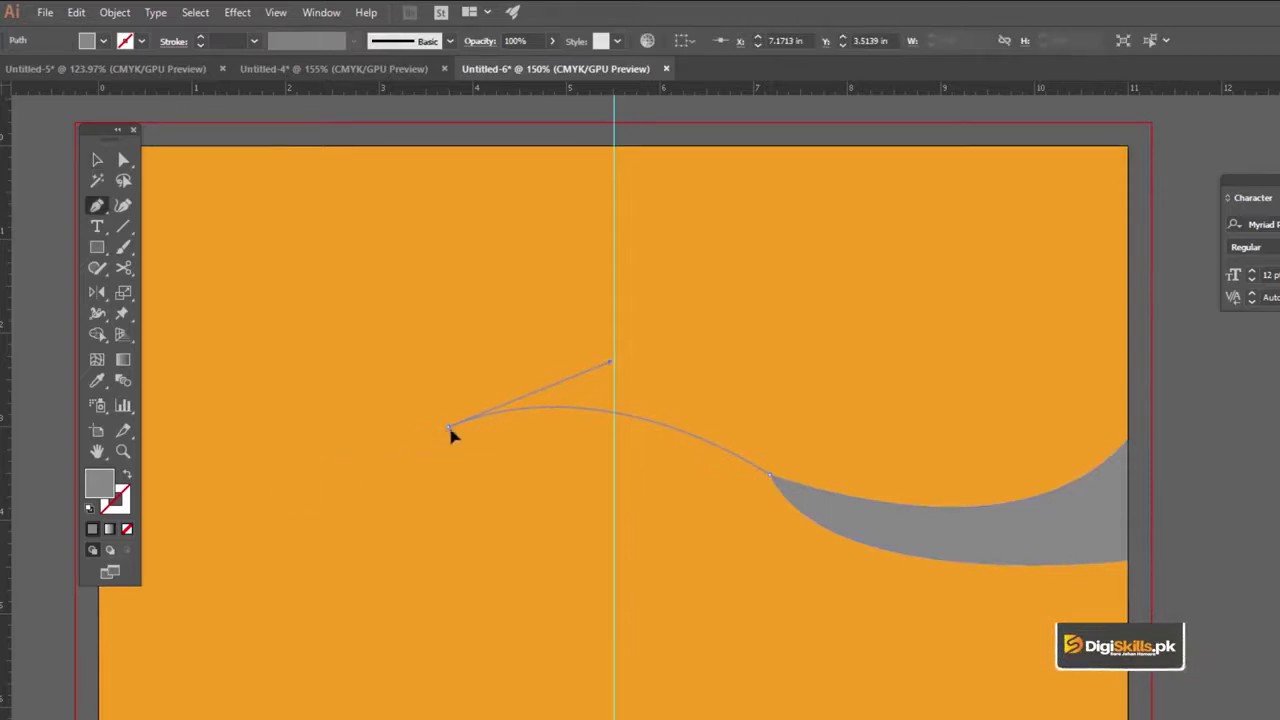
{"action": "left_click_drag", "start_coordinate": [449, 430], "coordinate": [483, 508]}
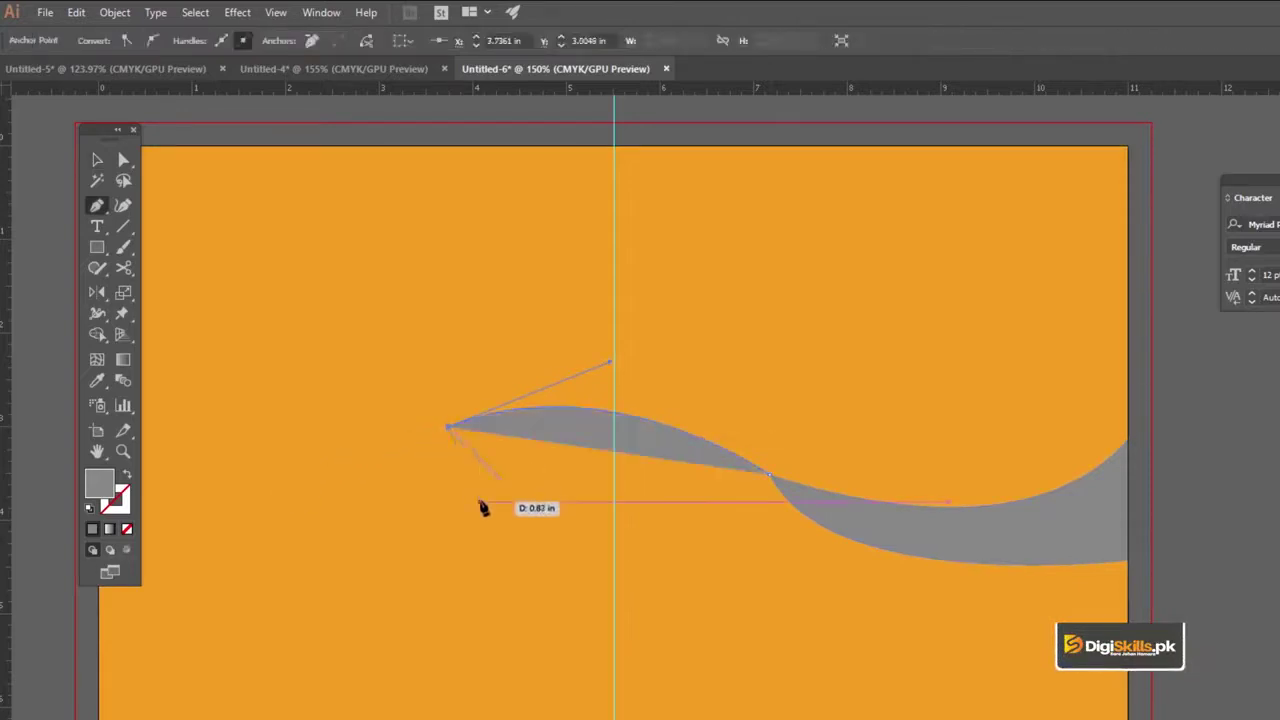
{"action": "left_click", "coordinate": [481, 502]}
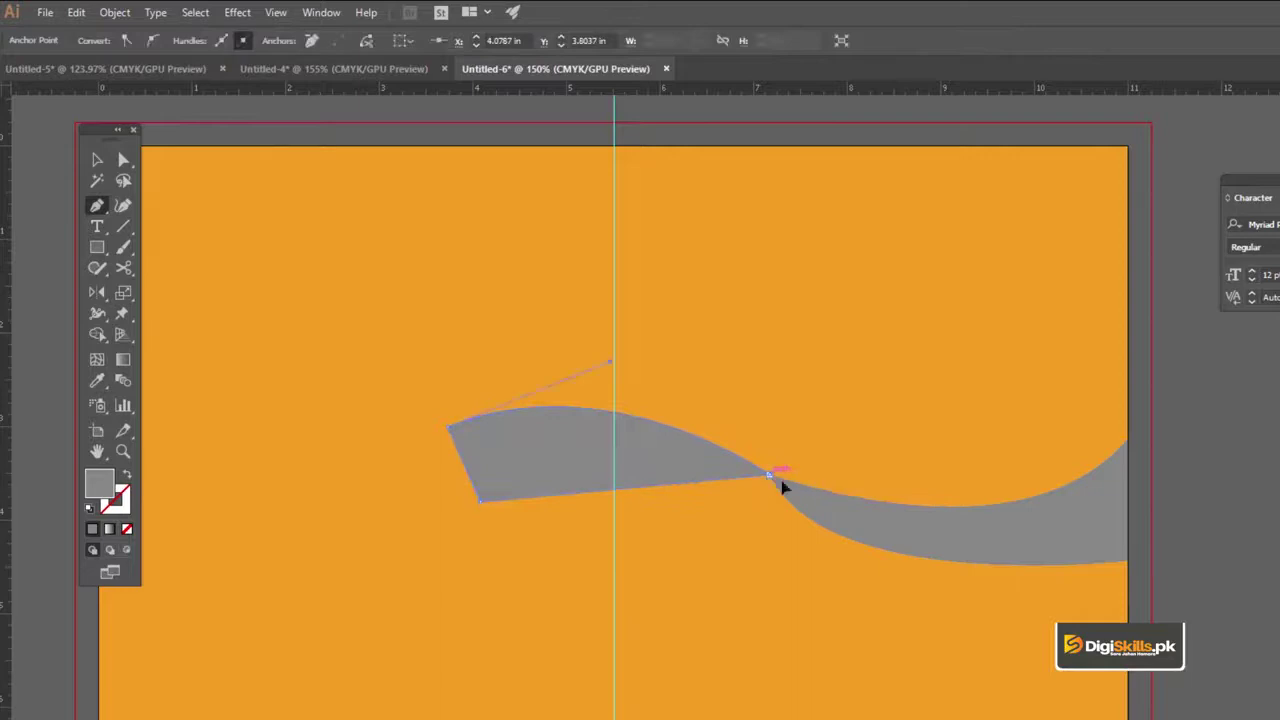
{"action": "left_click_drag", "start_coordinate": [849, 541], "coordinate": [855, 545]}
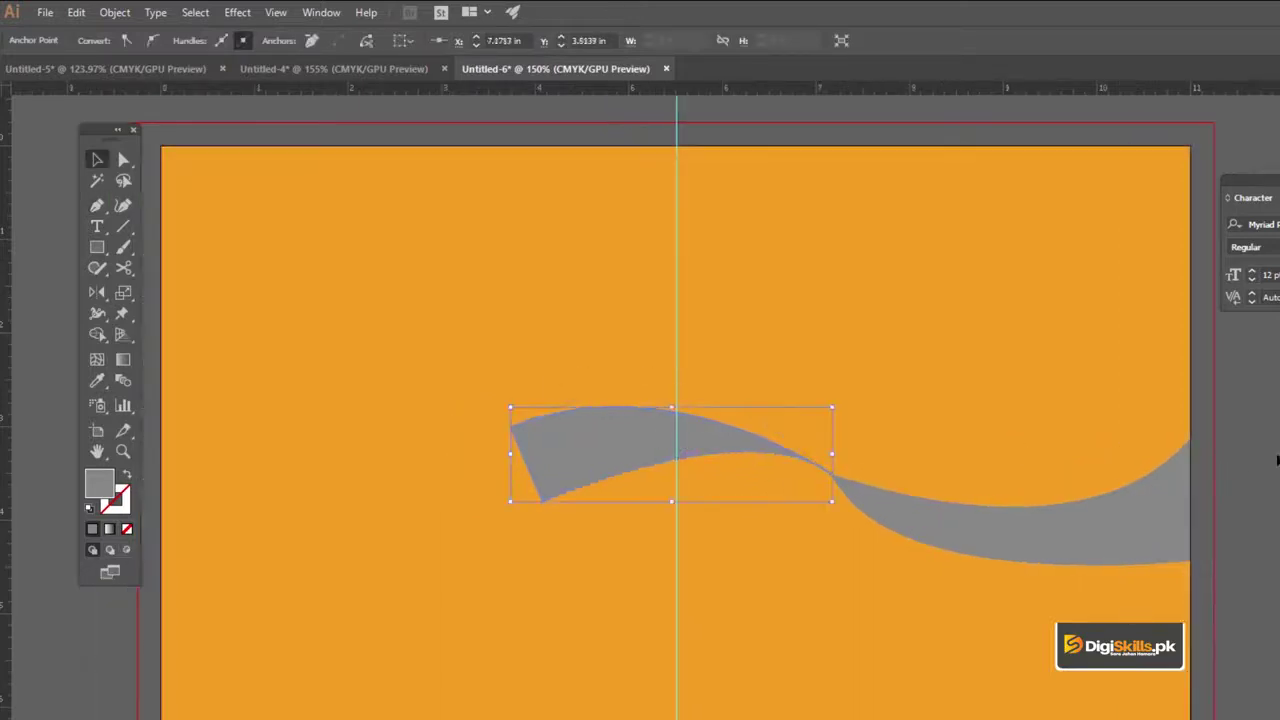
{"action": "left_click", "coordinate": [1276, 460]}
- Fill the middle ribbon segment with black and deselect it
{"action": "left_click", "coordinate": [618, 433]}
{"action": "left_click", "coordinate": [102, 41]}
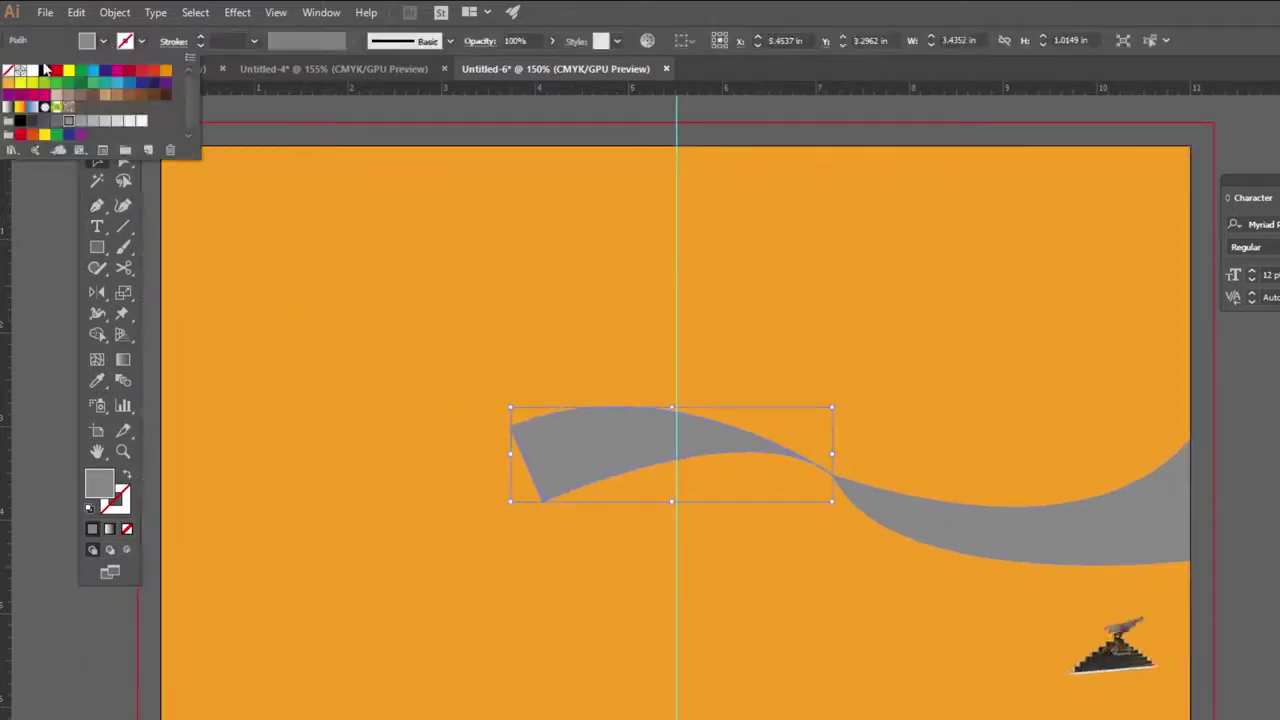
{"action": "left_click", "coordinate": [45, 72]}
{"action": "left_click", "coordinate": [1044, 458]}
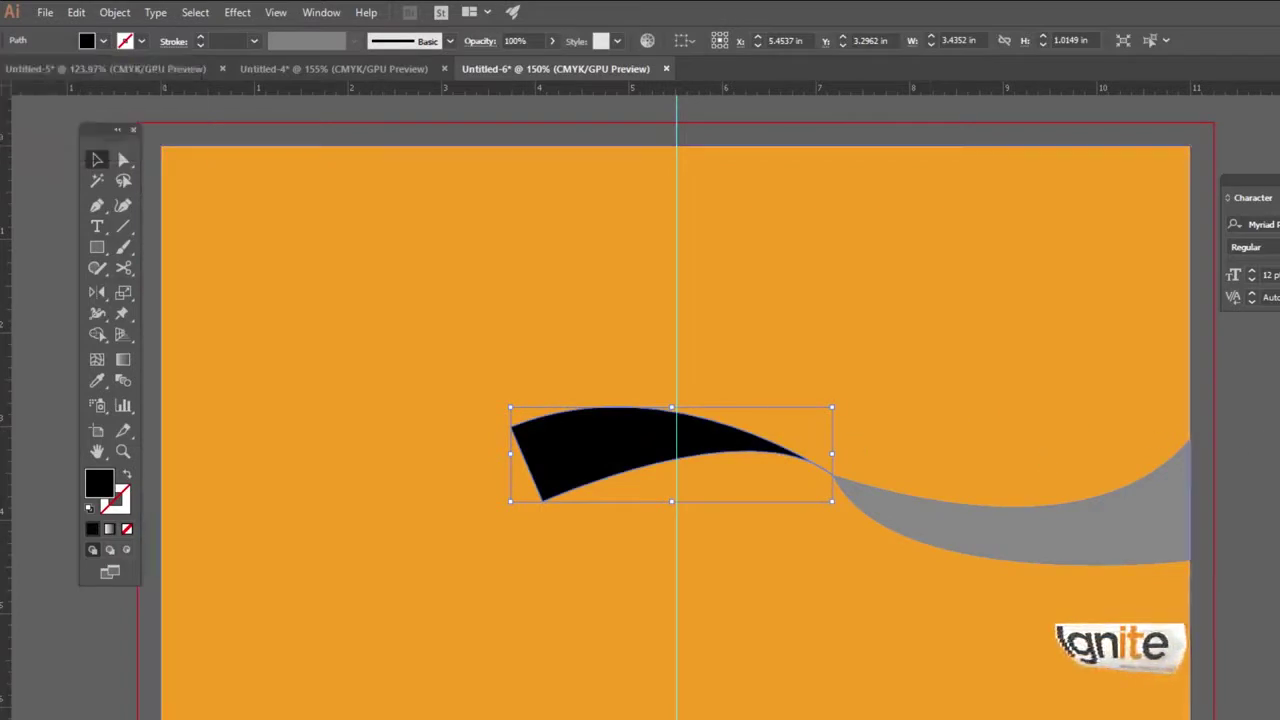
{"action": "left_click", "coordinate": [814, 423]}
- Draw a closed third ribbon segment with the Pen tool from the black ribbon's lower corner to the artboard's left edge, about 4.08 x 2.2 in
{"action": "scroll", "coordinate": [814, 423], "scroll_direction": "left", "scroll_amount": 2}
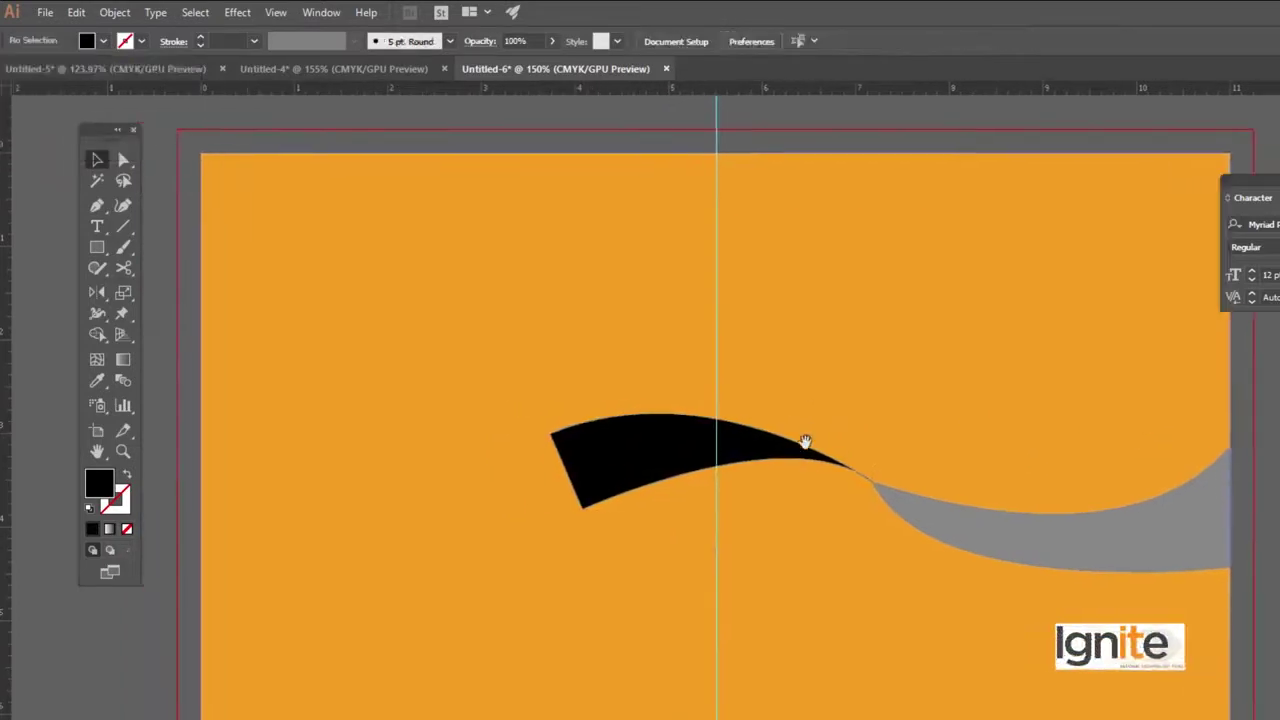
{"action": "key", "text": "p"}
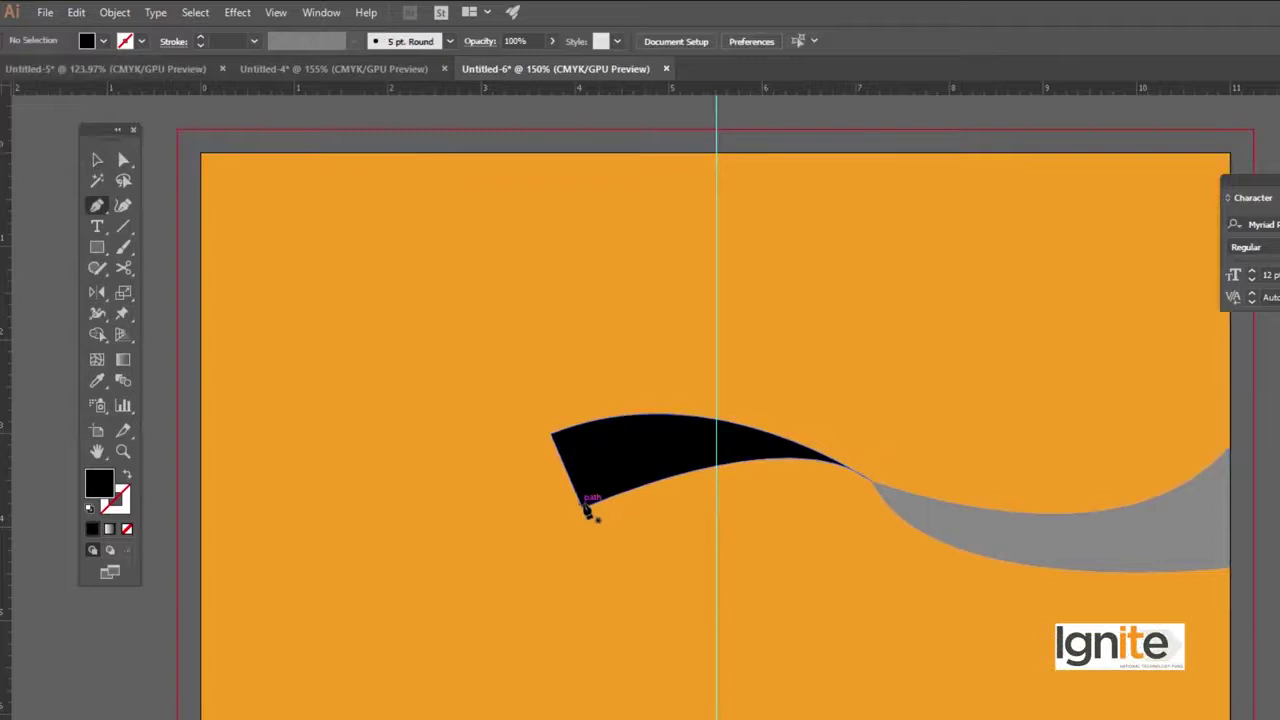
{"action": "left_click", "coordinate": [583, 512]}
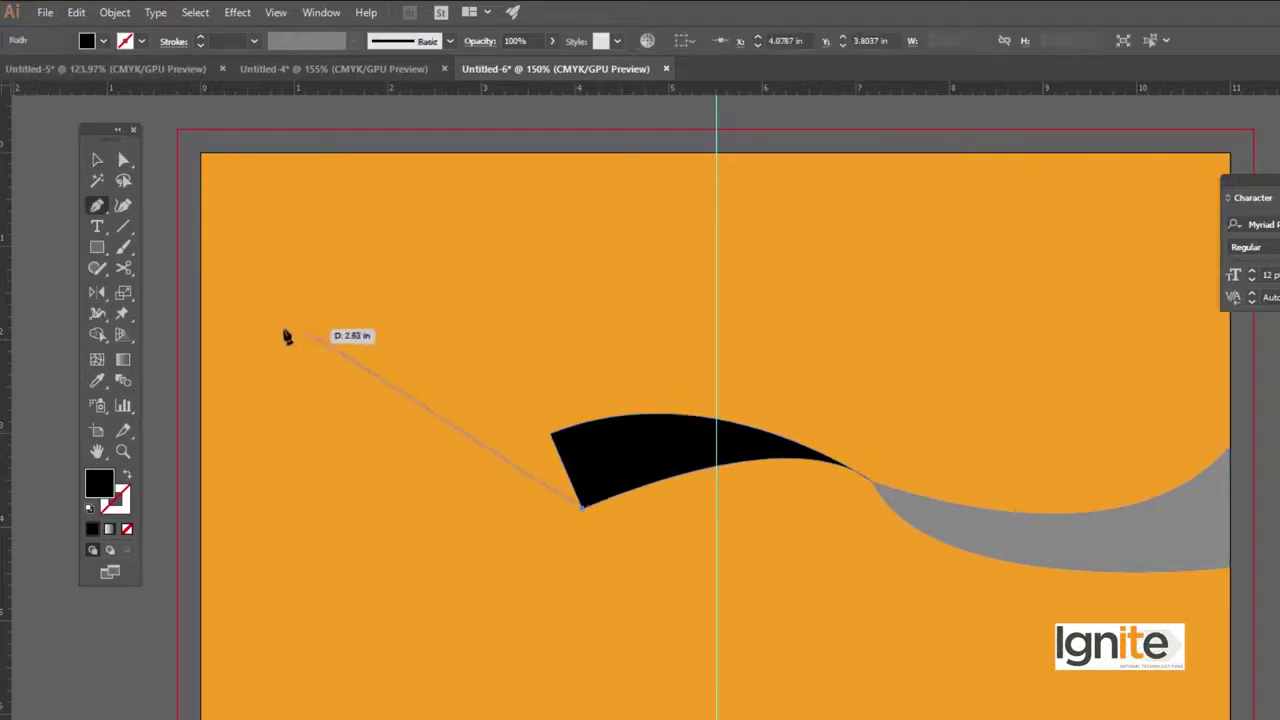
{"action": "left_click", "coordinate": [203, 318]}
{"action": "left_click_drag", "start_coordinate": [176, 332], "coordinate": [63, 418]}
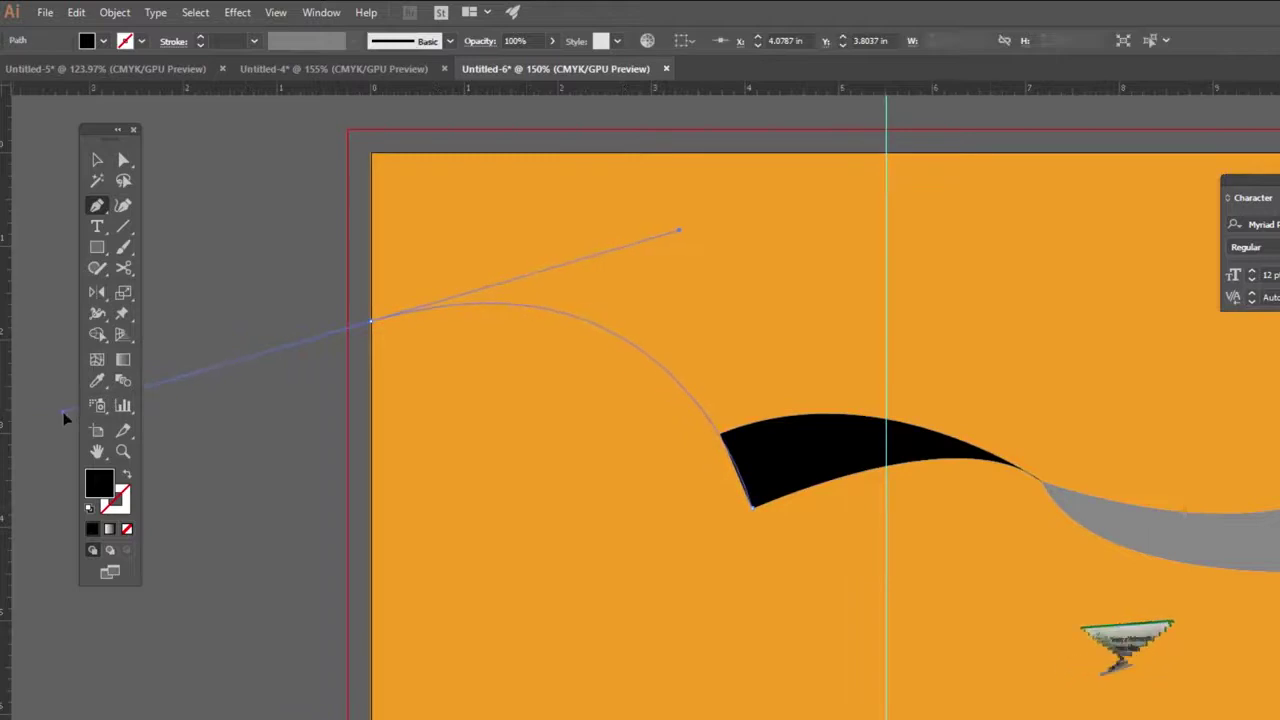
{"action": "left_click", "coordinate": [371, 321]}
{"action": "left_click_drag", "start_coordinate": [371, 324], "coordinate": [376, 404]}
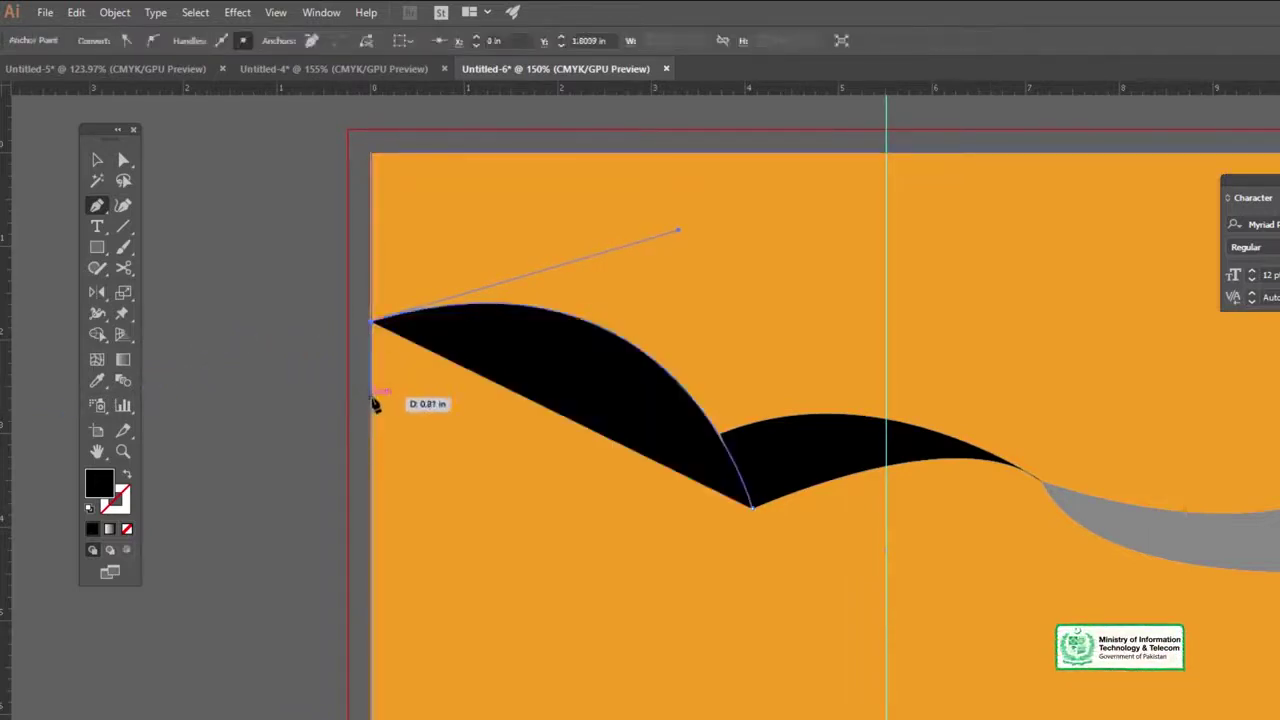
{"action": "left_click", "coordinate": [372, 399]}
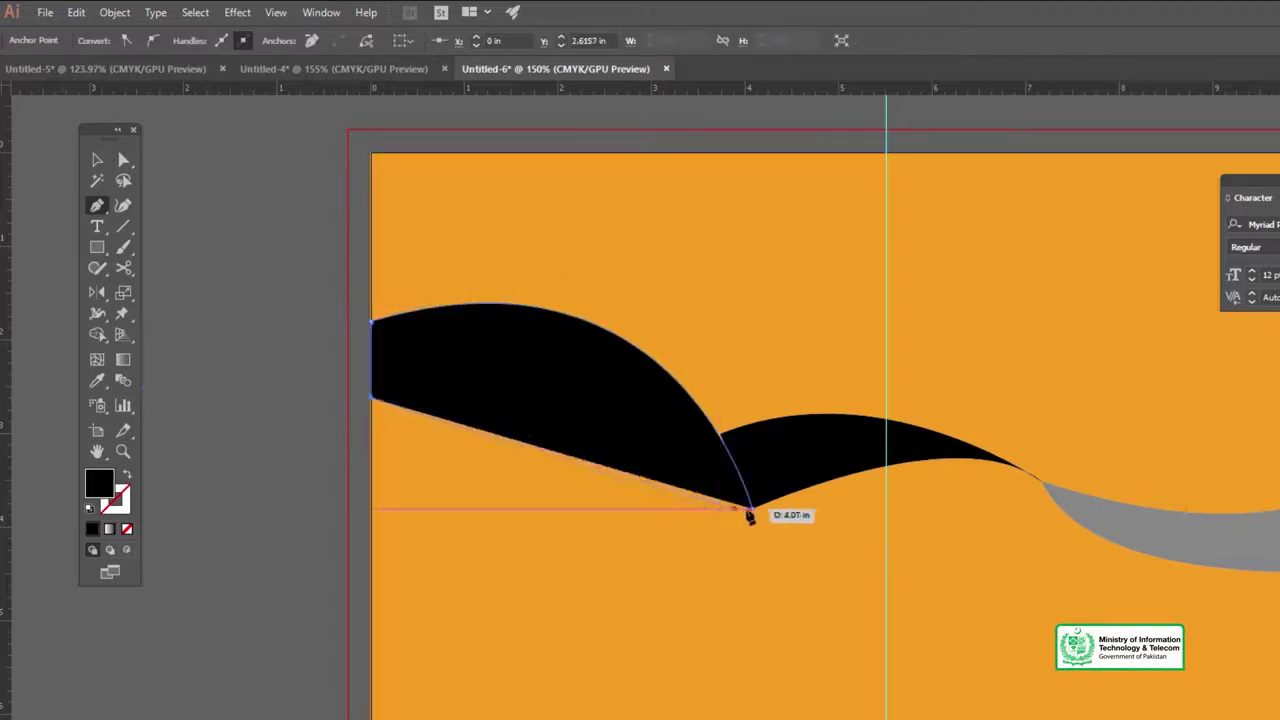
{"action": "left_click_drag", "start_coordinate": [755, 512], "coordinate": [872, 702]}
{"action": "key", "text": "v"}
{"action": "left_click", "coordinate": [280, 371]}
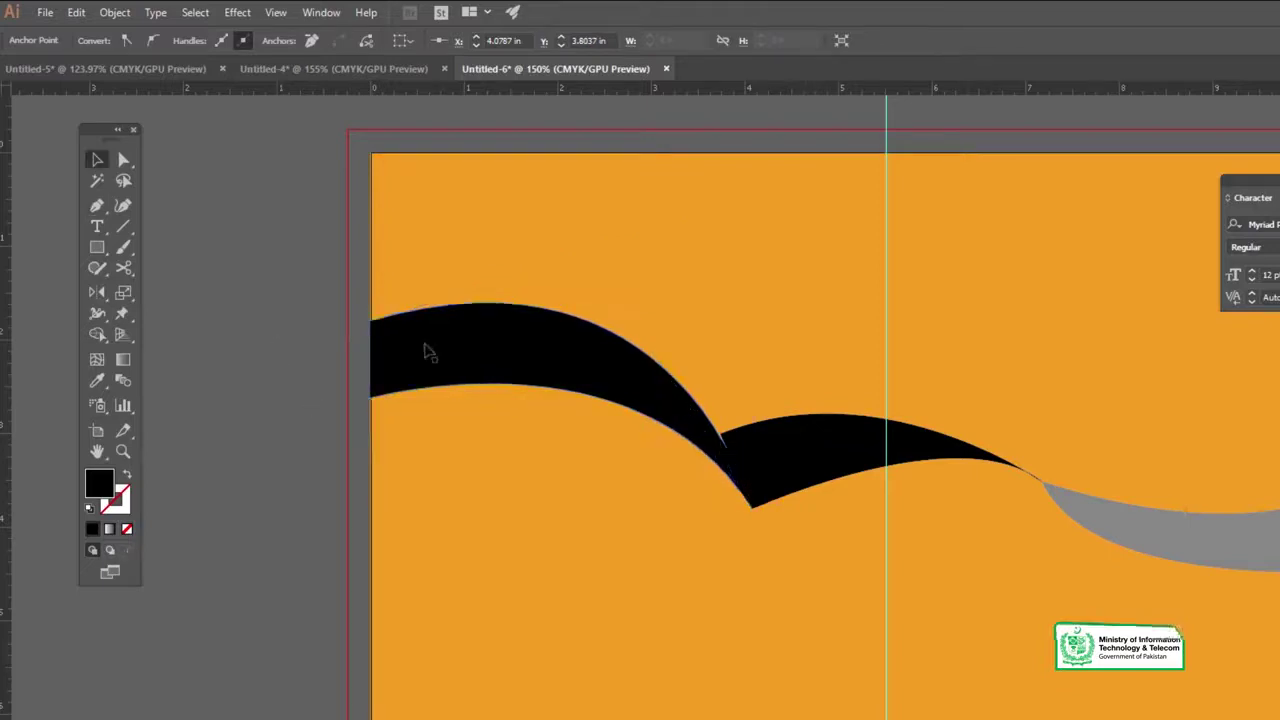
- Fill the left ribbon segment with dark grey and deselect it
{"action": "left_click", "coordinate": [446, 350]}
{"action": "left_click", "coordinate": [102, 41]}
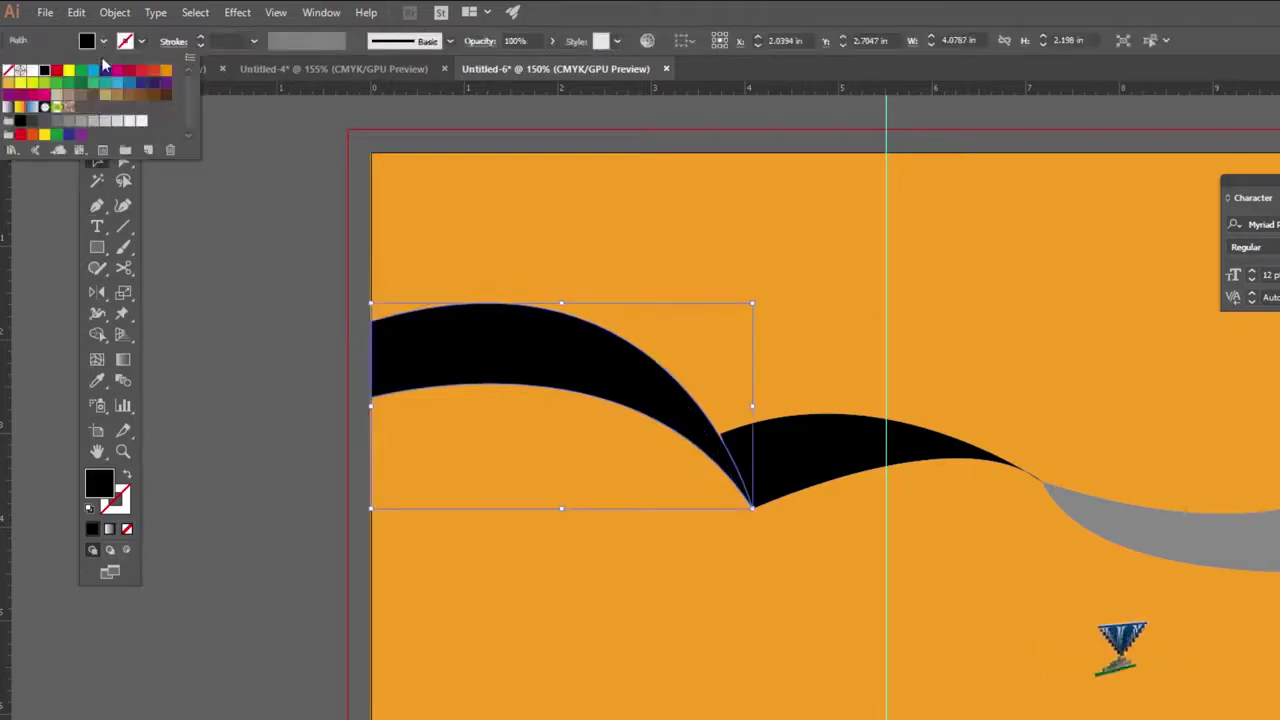
{"action": "left_click", "coordinate": [45, 122]}
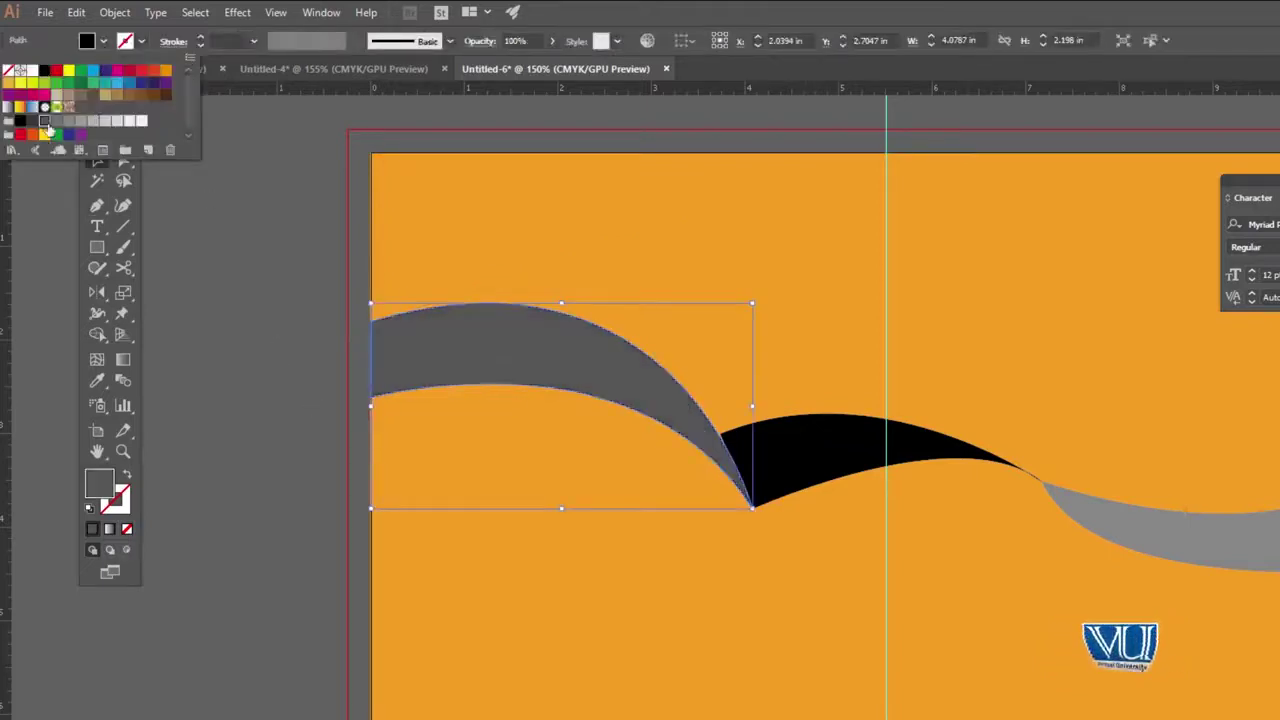
{"action": "left_click", "coordinate": [209, 237]}
- Try a lighter grey fill on the ribbon at the artboard's right edge and go back to mid grey
{"action": "left_click_drag", "start_coordinate": [495, 317], "coordinate": [452, 324]}
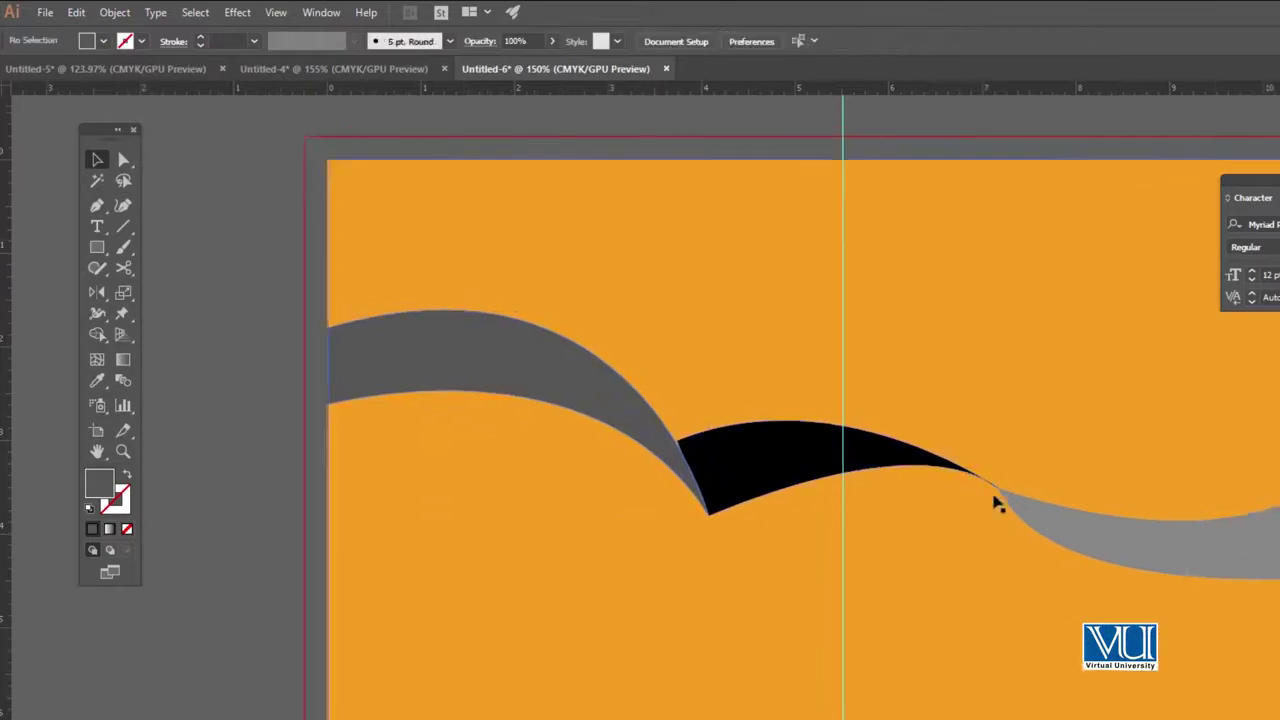
{"action": "left_click", "coordinate": [1046, 514]}
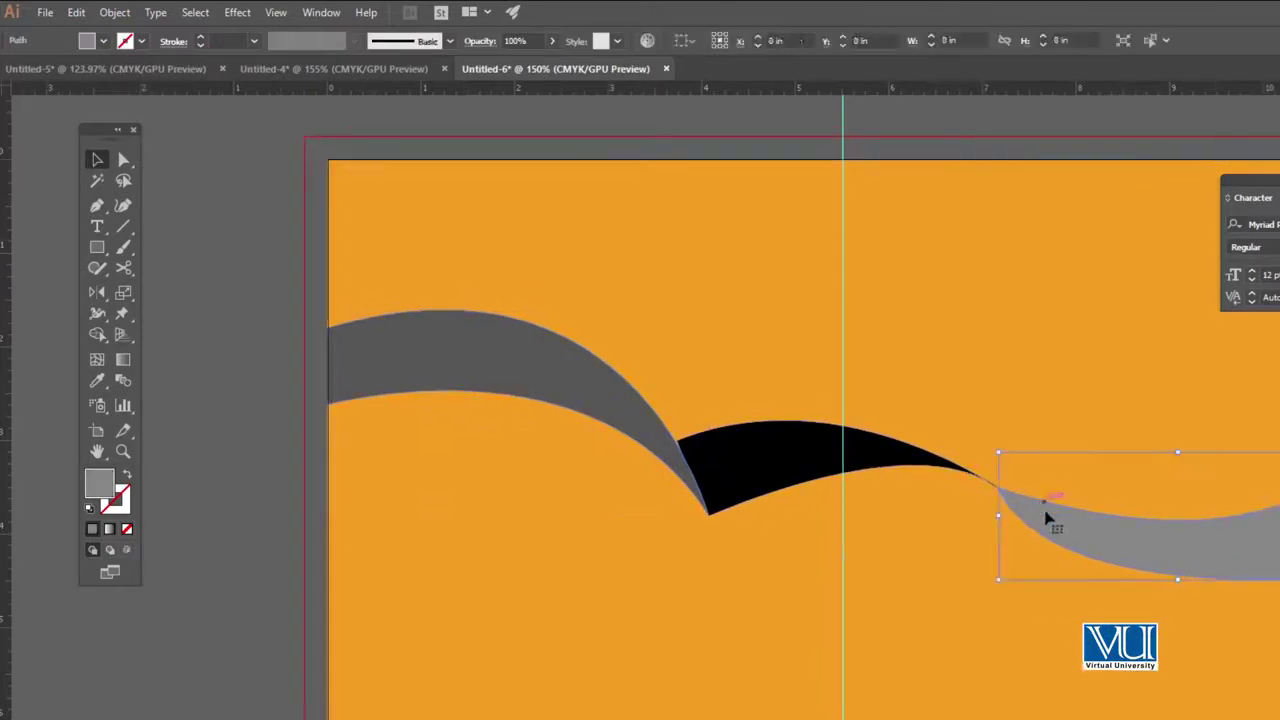
{"action": "left_click", "coordinate": [103, 43]}
{"action": "left_click", "coordinate": [81, 122]}
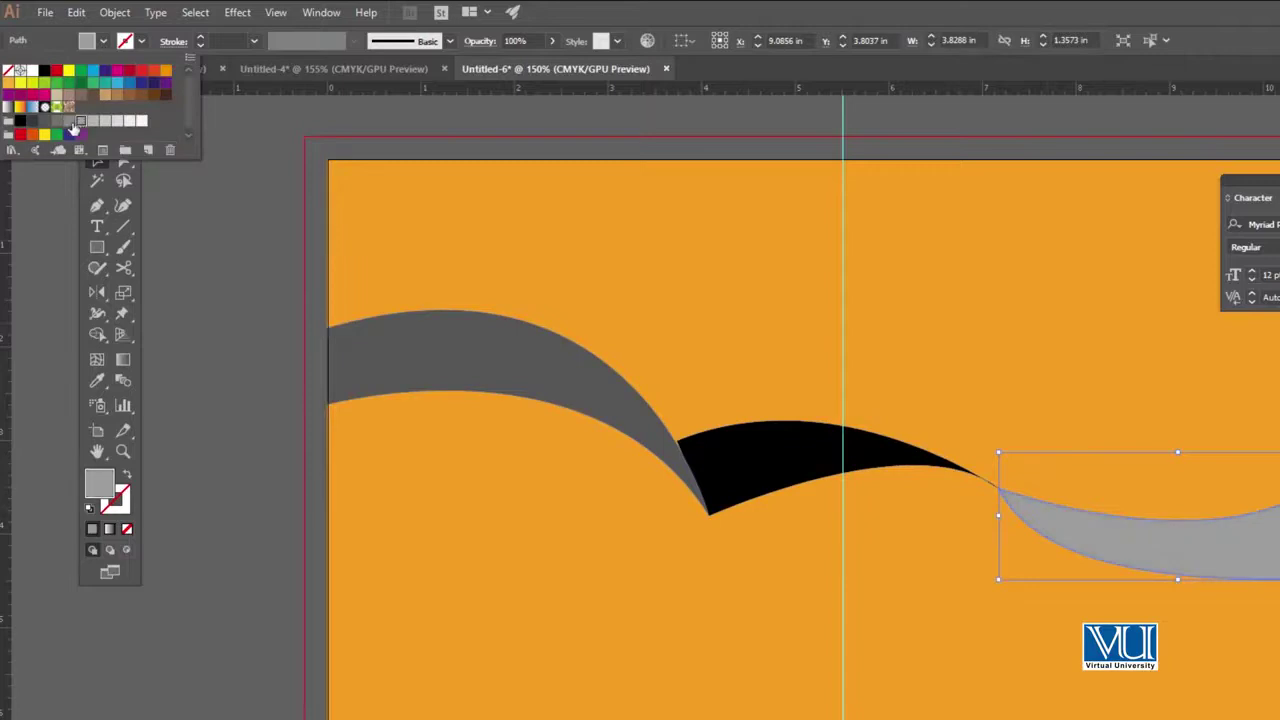
{"action": "left_click", "coordinate": [68, 122]}
{"action": "left_click", "coordinate": [173, 247]}
- Move the black ribbon's upper-left anchor point onto the dark grey ribbon's edge, to about X 3.71 in, Y 3.01 in
{"action": "key", "text": "space"}
{"action": "left_click_drag", "start_coordinate": [747, 361], "coordinate": [697, 363]}
{"action": "scroll", "coordinate": [700, 445], "scroll_direction": "up", "scroll_amount": 3}
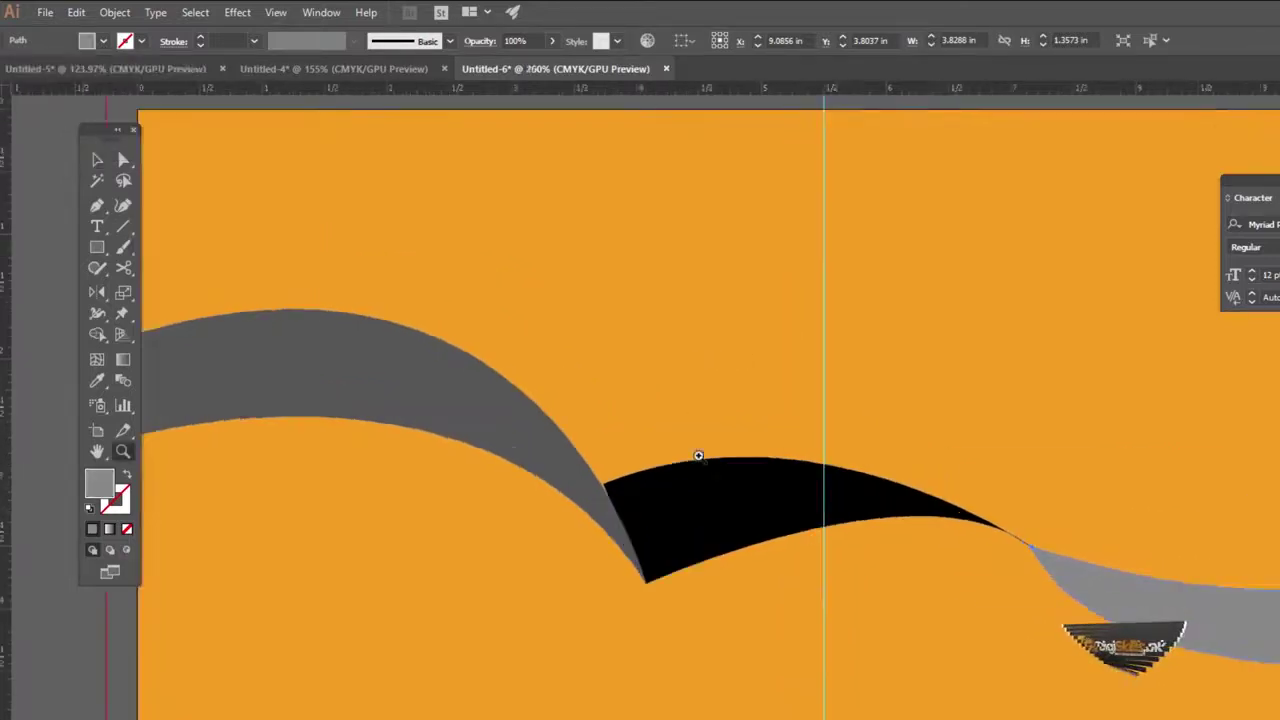
{"action": "scroll", "coordinate": [725, 445], "scroll_direction": "up", "scroll_amount": 3}
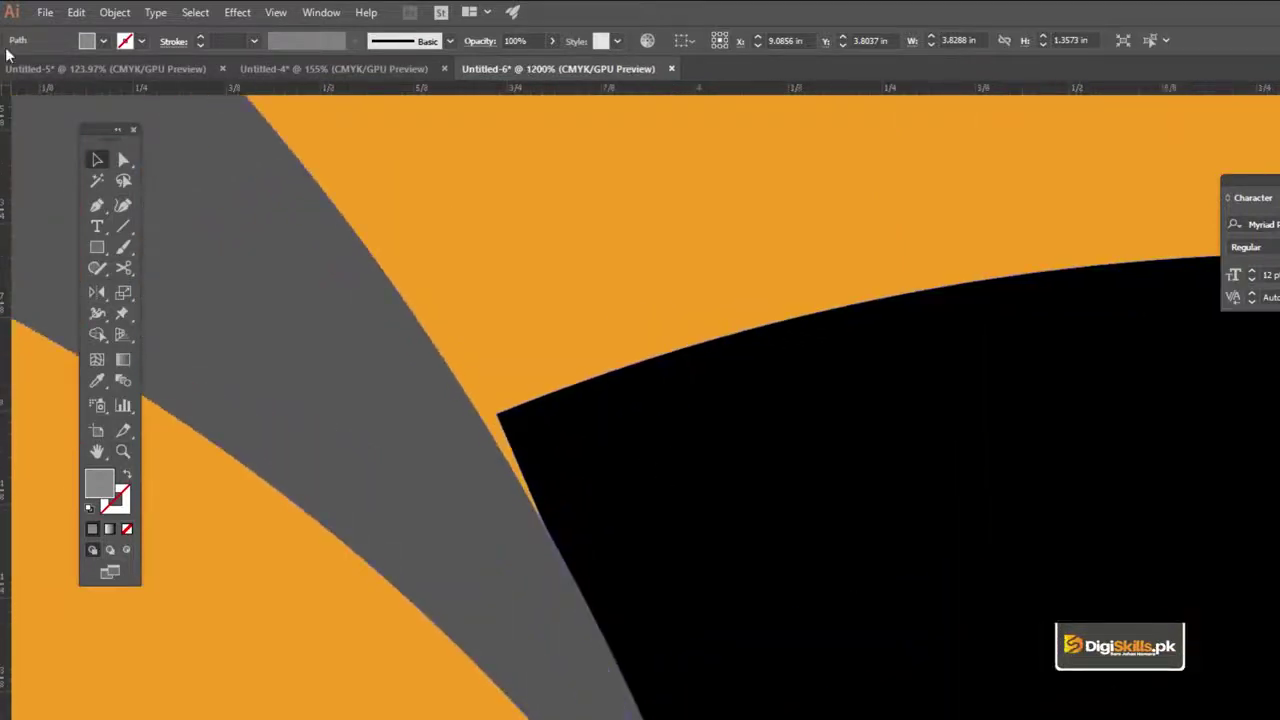
{"action": "key", "text": "a"}
{"action": "left_click", "coordinate": [499, 416]}
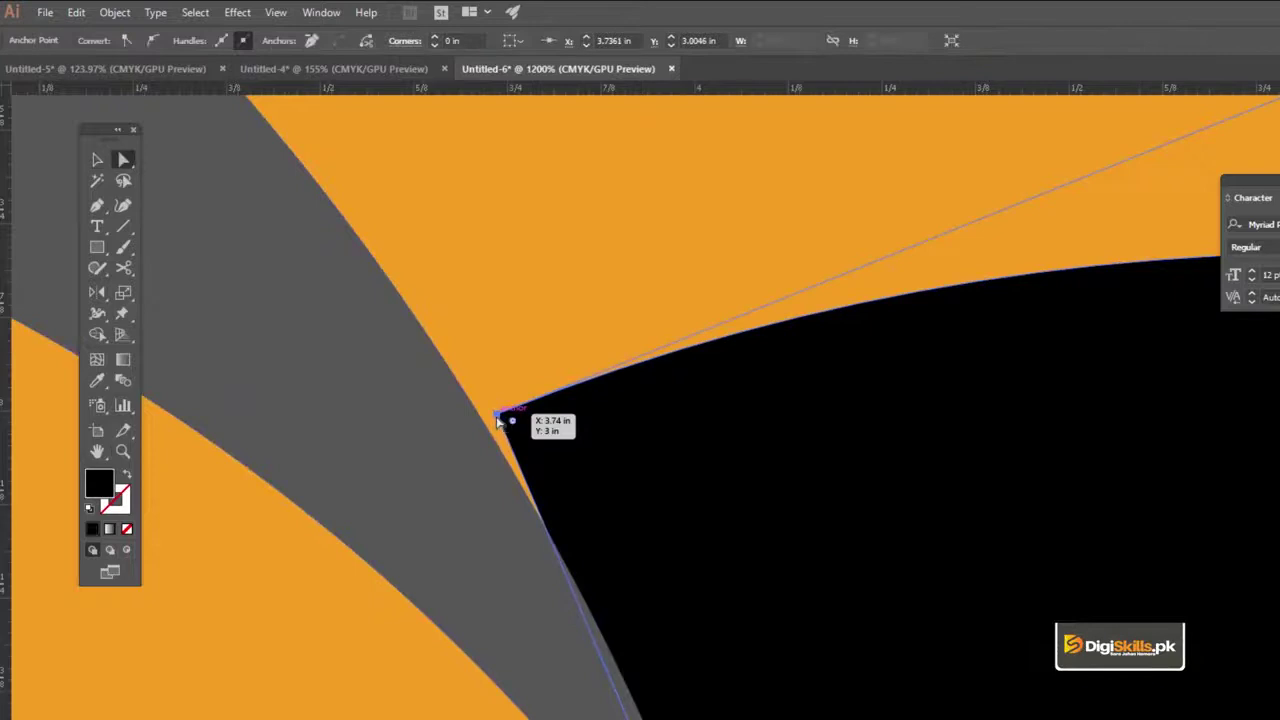
{"action": "left_click_drag", "start_coordinate": [495, 420], "coordinate": [487, 423]}
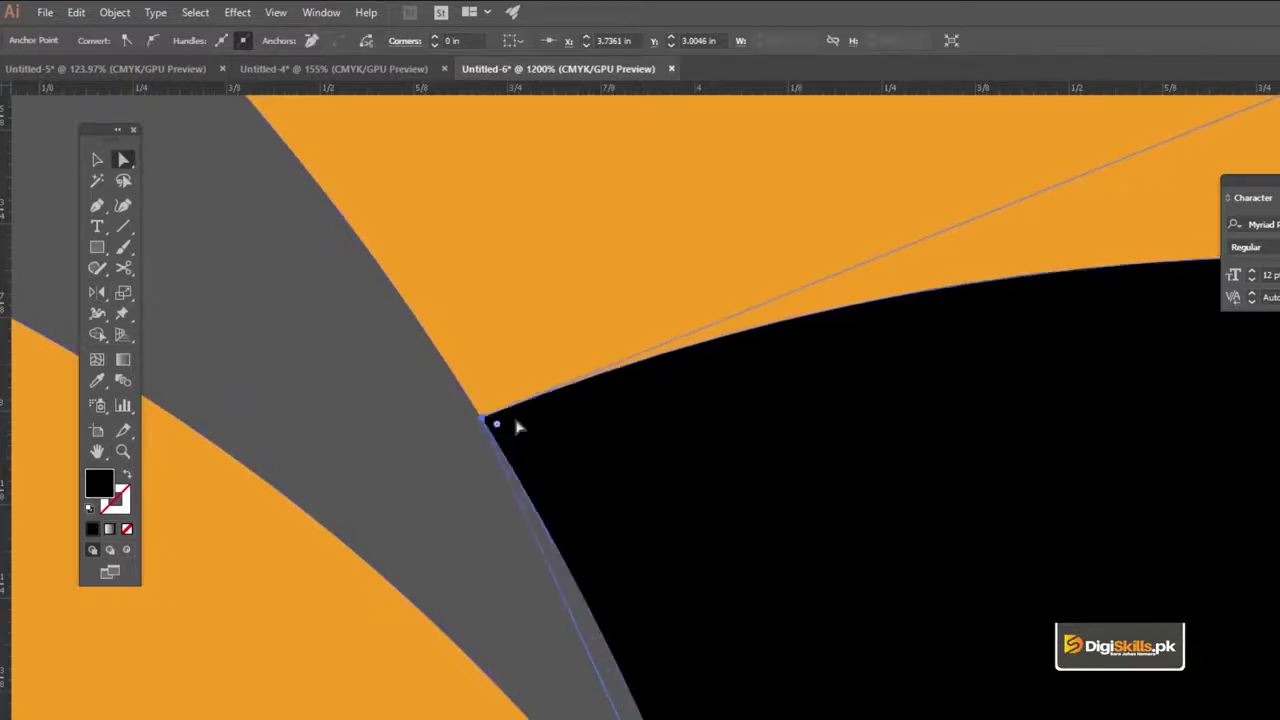
{"action": "left_click", "coordinate": [103, 163]}
- Move the anchor point at the black ribbon's right tip slightly into the mid grey ribbon so they overlap
{"action": "key", "text": "space"}
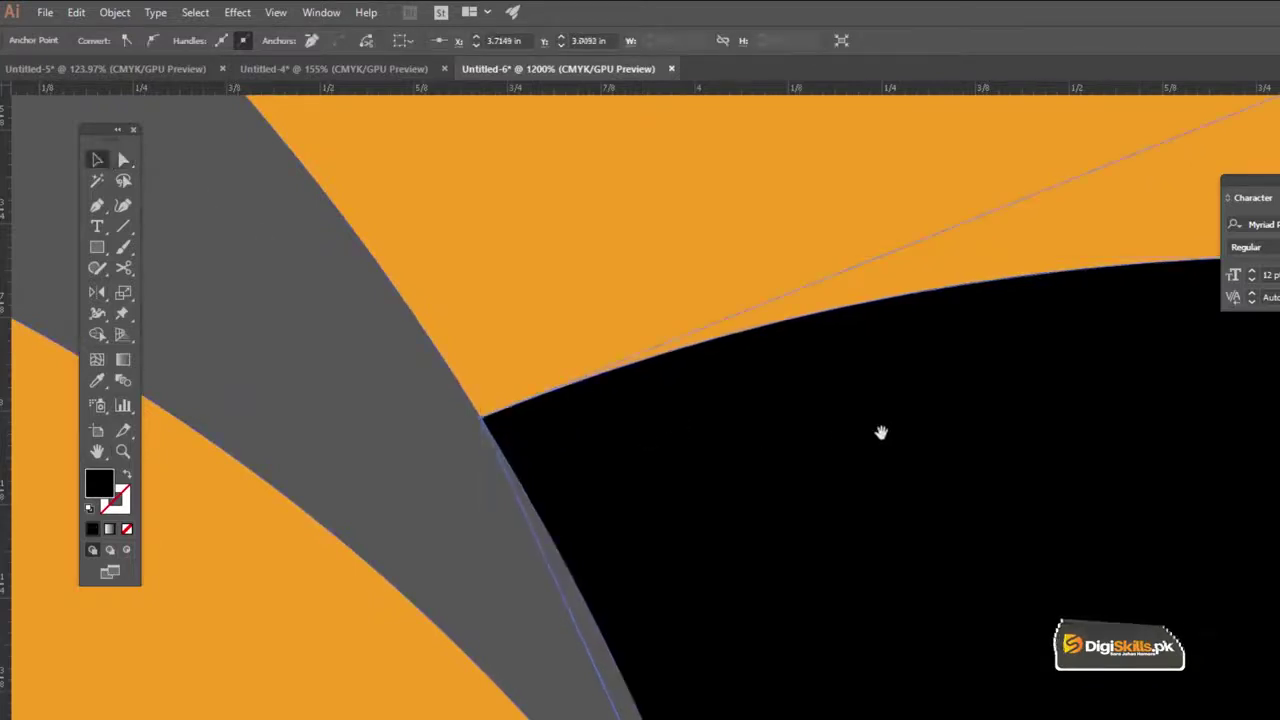
{"action": "left_click_drag", "start_coordinate": [960, 430], "coordinate": [112, 380]}
{"action": "left_click_drag", "start_coordinate": [1226, 457], "coordinate": [647, 426]}
{"action": "scroll", "coordinate": [899, 416], "scroll_direction": "down", "scroll_amount": 3}
{"action": "scroll", "coordinate": [899, 416], "scroll_direction": "right", "scroll_amount": 7}
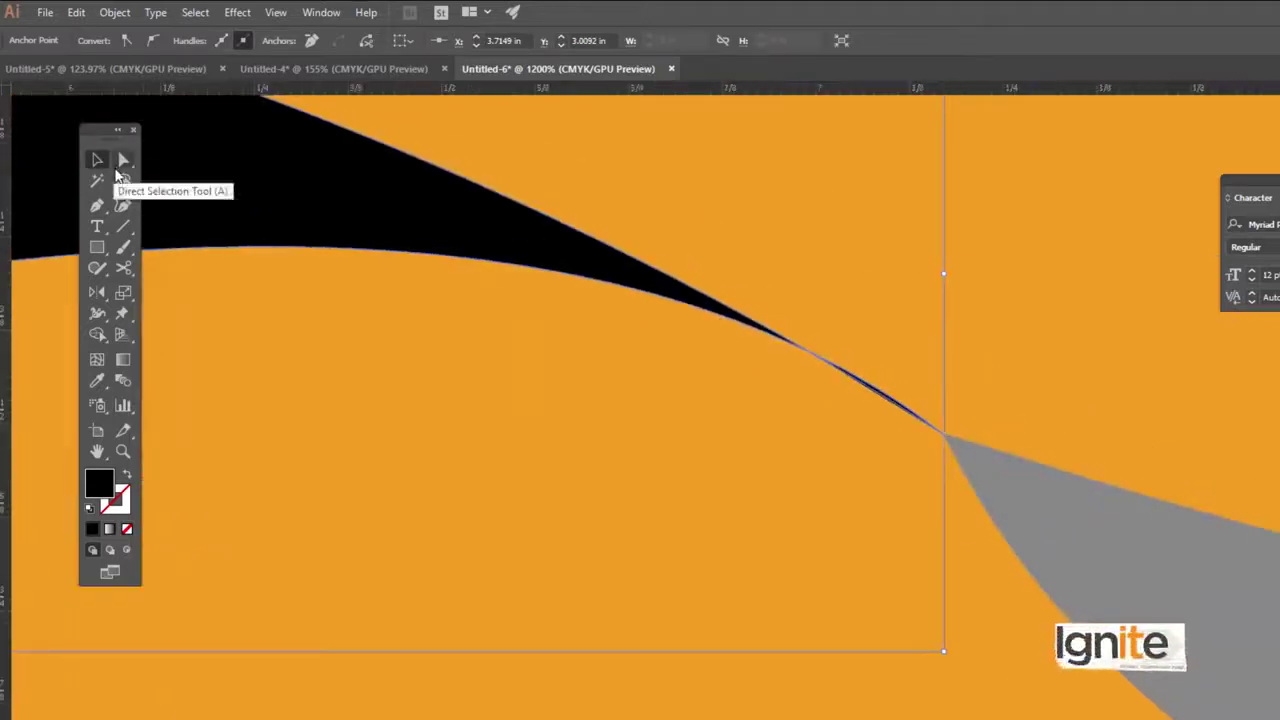
{"action": "left_click", "coordinate": [121, 163]}
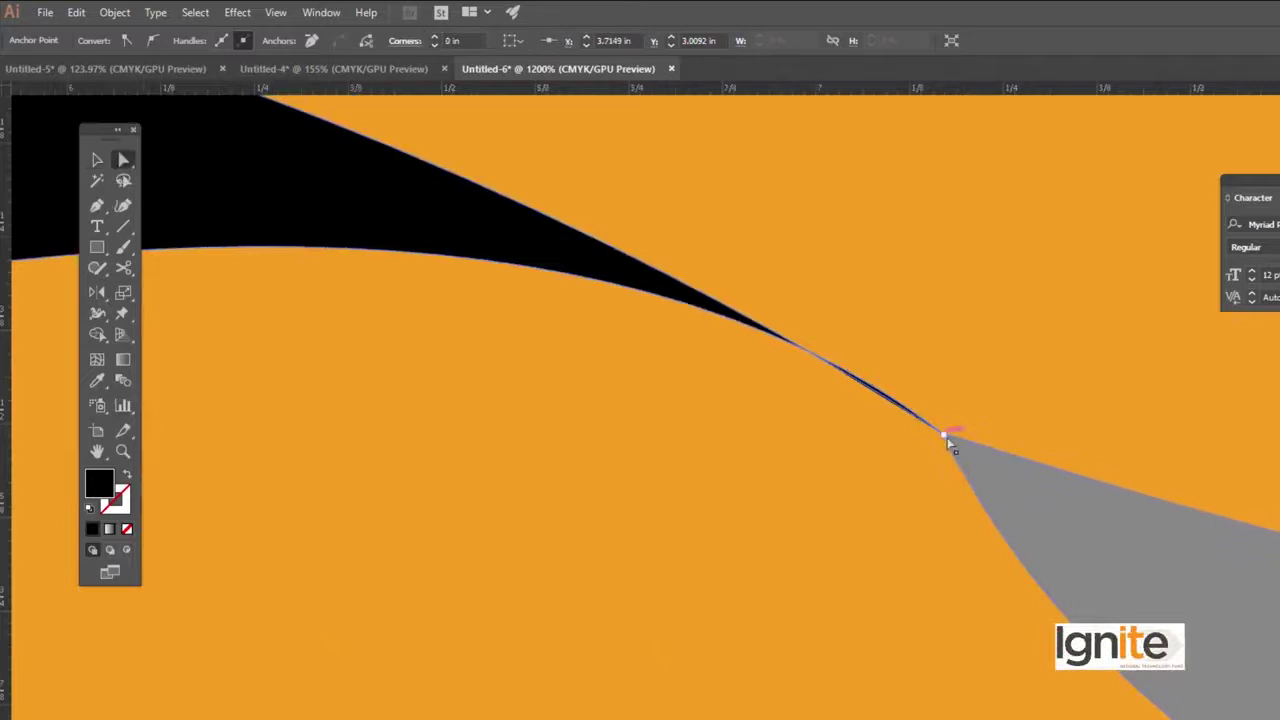
{"action": "left_click_drag", "start_coordinate": [945, 437], "coordinate": [964, 450]}
- Bring the mid grey ribbon to the front so it covers the black ribbon's tip
{"action": "key", "text": "v"}
{"action": "left_click", "coordinate": [986, 466]}
{"action": "right_click", "coordinate": [987, 472]}
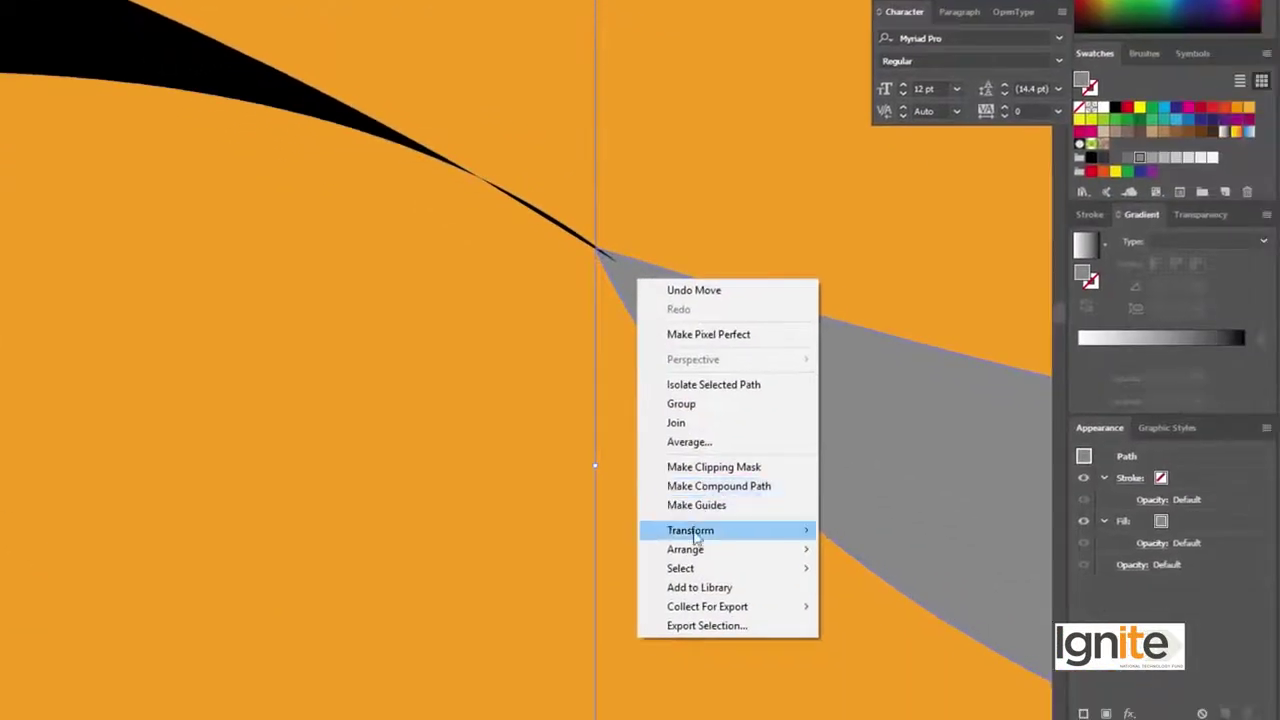
{"action": "mouse_move", "coordinate": [708, 555]}
{"action": "left_click", "coordinate": [837, 550]}
- Widen the mid grey ribbon leftward to about 3.95 in, raise it slightly to meet the black tip, and deselect it
{"action": "key", "text": "z"}
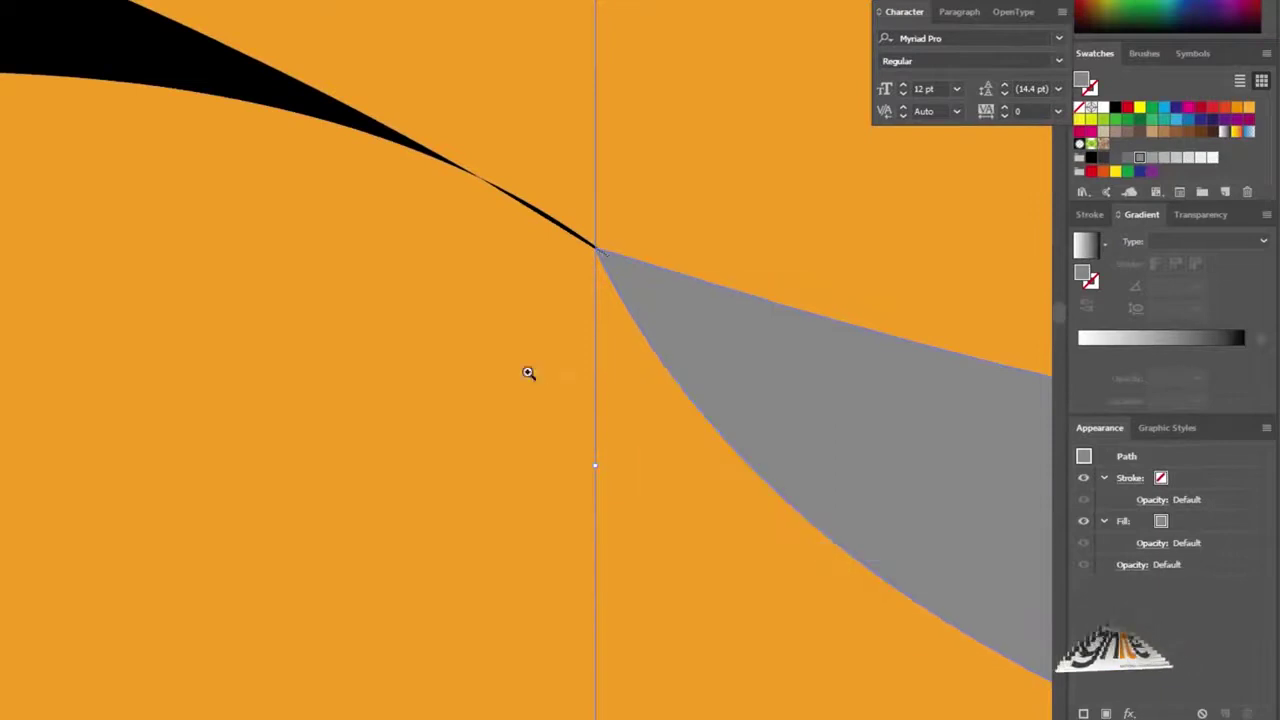
{"action": "left_click_drag", "start_coordinate": [427, 292], "coordinate": [315, 325]}
{"action": "left_click", "coordinate": [318, 327], "text": "ctrl+alt"}
{"action": "left_click_drag", "start_coordinate": [590, 335], "coordinate": [315, 338]}
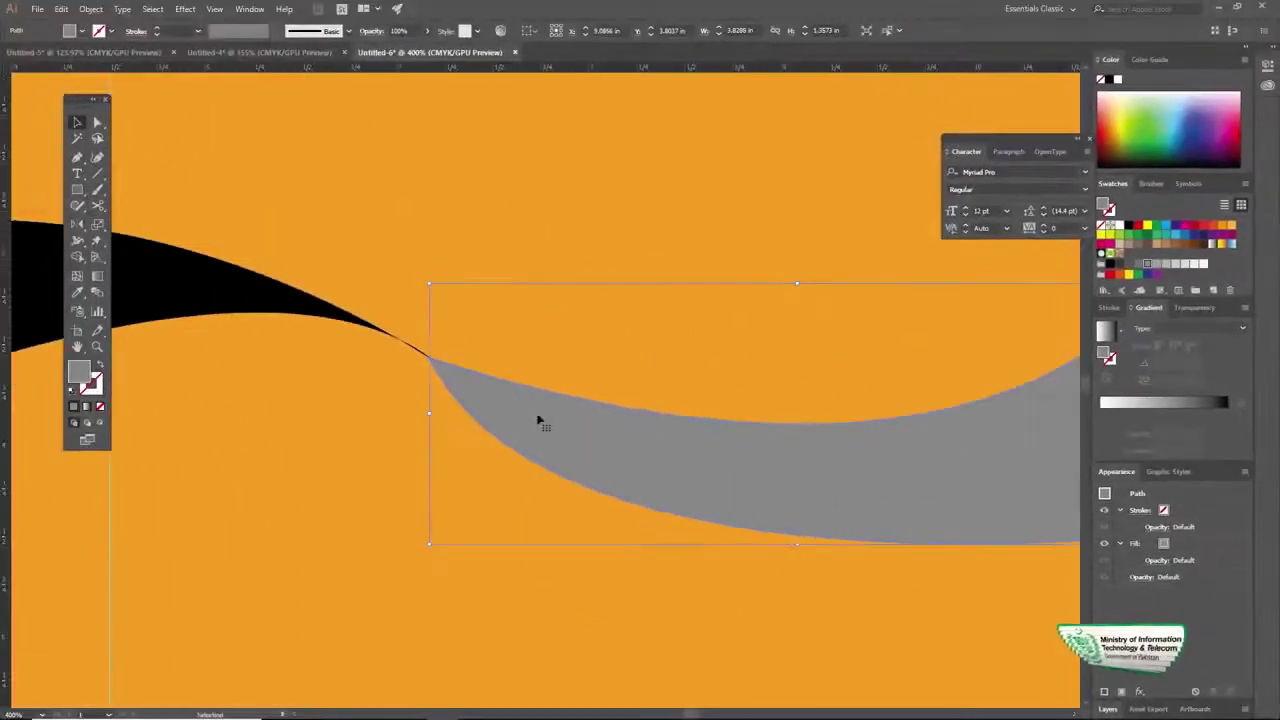
{"action": "mouse_move", "coordinate": [426, 413]}
{"action": "left_mouse_down"}
{"action": "mouse_move", "coordinate": [407, 413]}
{"action": "mouse_move", "coordinate": [422, 411]}
{"action": "left_mouse_up"}
{"action": "left_click_drag", "start_coordinate": [512, 391], "coordinate": [512, 390]}
{"action": "left_click_drag", "start_coordinate": [799, 401], "coordinate": [679, 367]}
{"action": "left_click_drag", "start_coordinate": [470, 366], "coordinate": [582, 390]}
{"action": "left_click_drag", "start_coordinate": [756, 382], "coordinate": [618, 386]}
{"action": "key", "text": "z"}
{"action": "left_click", "coordinate": [340, 396], "text": "alt"}
{"action": "left_click", "coordinate": [340, 396], "text": "alt"}
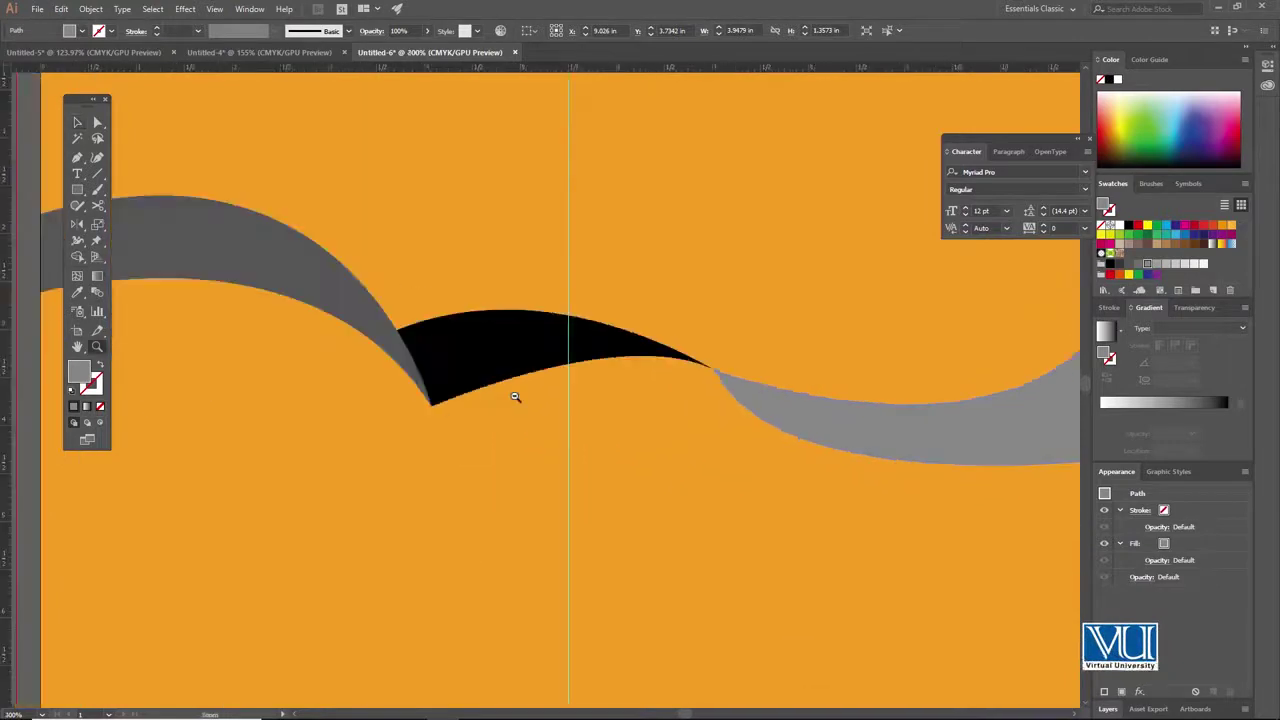
{"action": "left_click", "coordinate": [516, 397], "text": "alt"}
{"action": "left_click", "coordinate": [988, 395]}
{"action": "left_click", "coordinate": [1024, 371]}
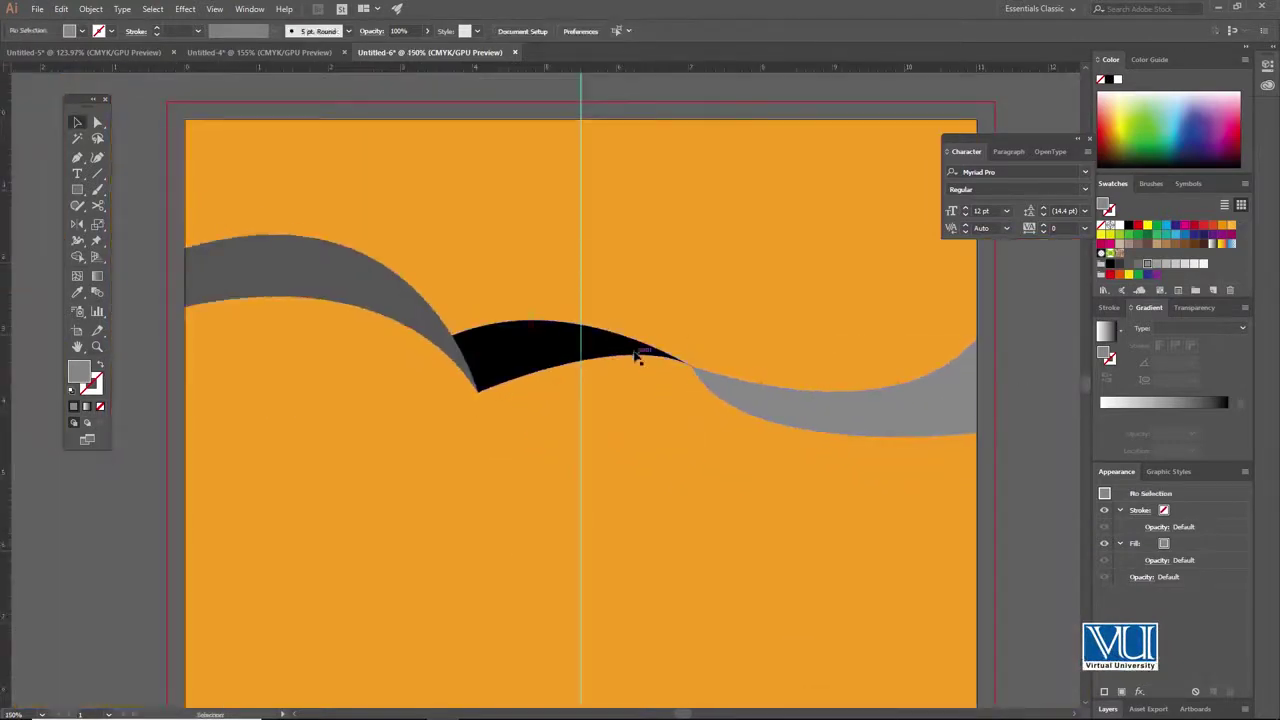
- Stretch the black ribbon slightly to the right and nudge the mid grey ribbon upward so their tips meet
{"action": "left_click", "coordinate": [645, 356]}
{"action": "left_click_drag", "start_coordinate": [705, 358], "coordinate": [709, 357]}
{"action": "left_click", "coordinate": [994, 320]}
{"action": "left_click", "coordinate": [802, 408]}
{"action": "key", "text": "Up"}
{"action": "key", "text": "Up"}
{"action": "key", "text": "Up"}
{"action": "key", "text": "Up"}
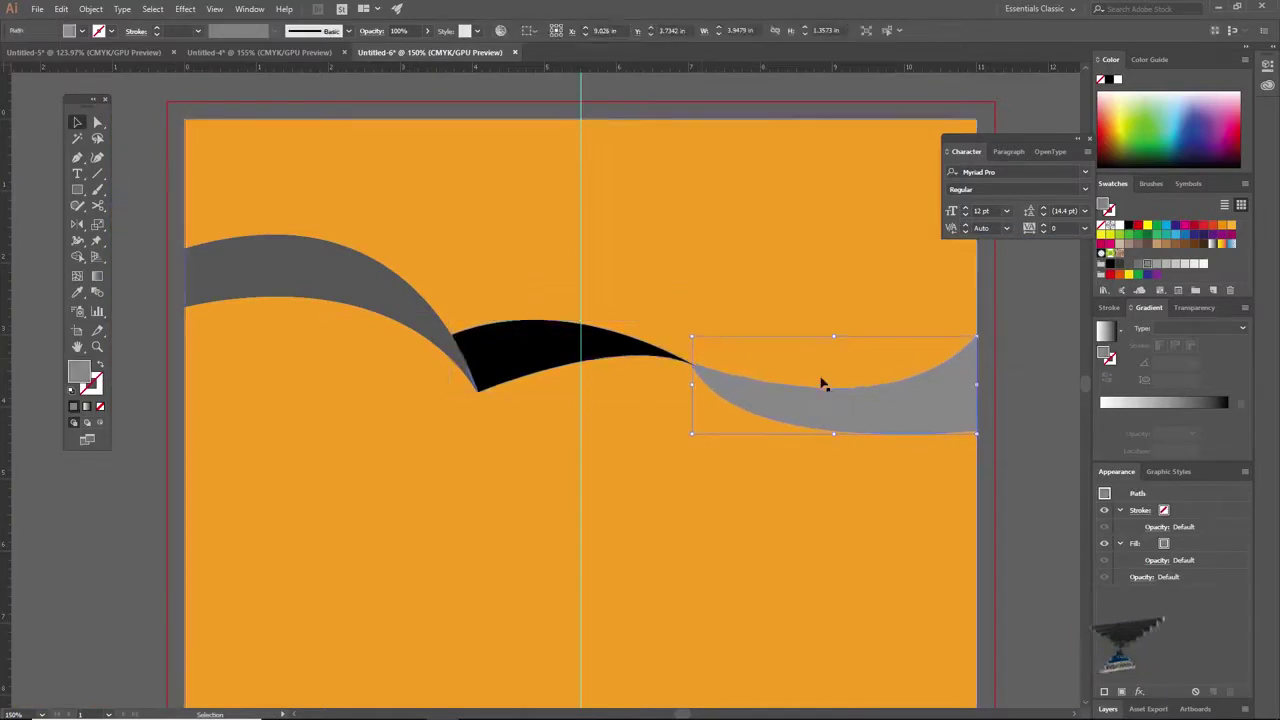
{"action": "left_click", "coordinate": [1014, 329]}
{"action": "key", "text": "z"}
{"action": "left_click", "coordinate": [558, 404], "text": "alt"}
{"action": "key", "text": "v"}
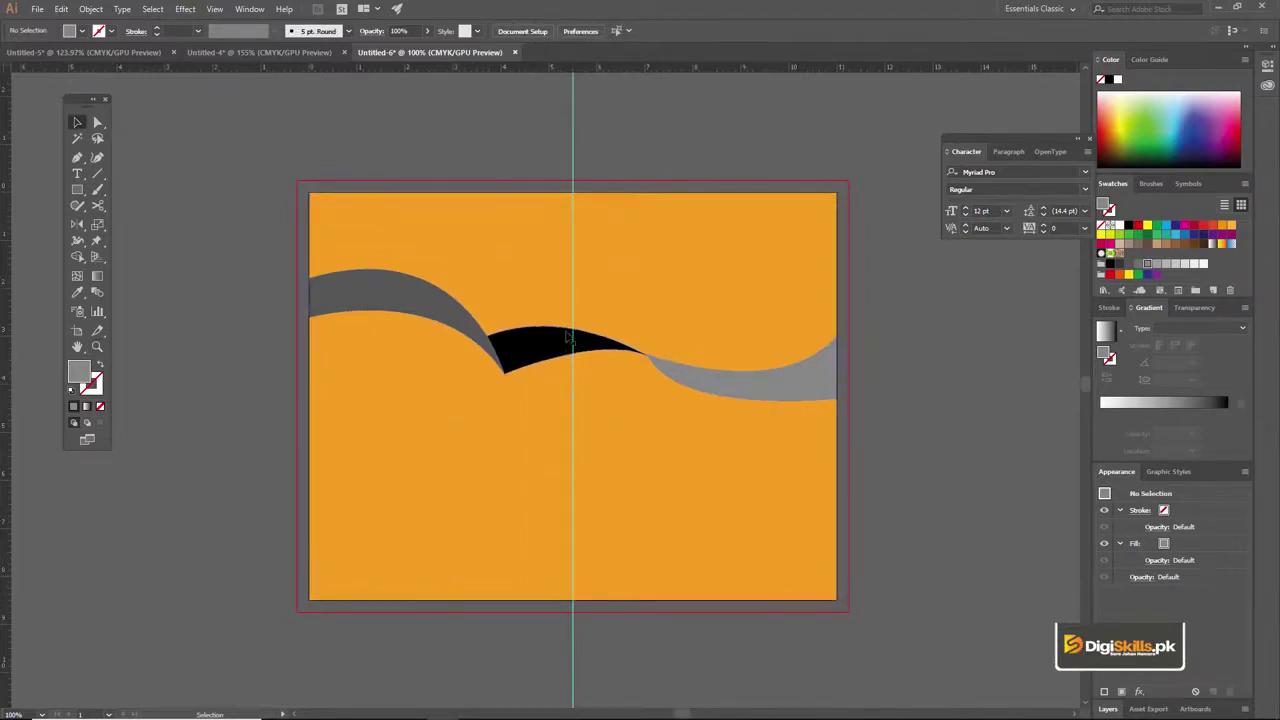
- Set the Pen tool to no fill with a 1 pt black stroke for outlining the area above the right ribbon
{"action": "key", "text": "z"}
{"action": "left_click", "coordinate": [709, 319]}
{"action": "left_click", "coordinate": [664, 339]}
{"action": "key", "text": "v"}
{"action": "key", "text": "space"}
{"action": "left_click_drag", "start_coordinate": [586, 335], "coordinate": [831, 305]}
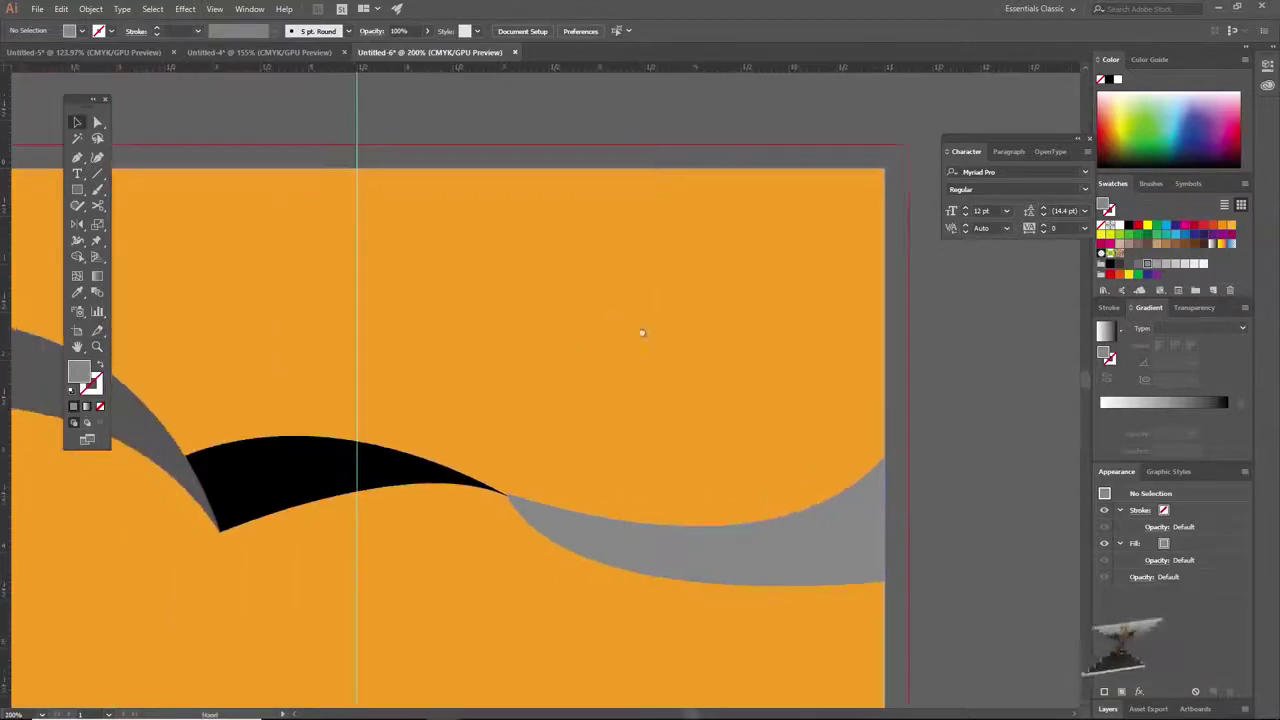
{"action": "left_click_drag", "start_coordinate": [612, 319], "coordinate": [646, 334]}
{"action": "key", "text": "p"}
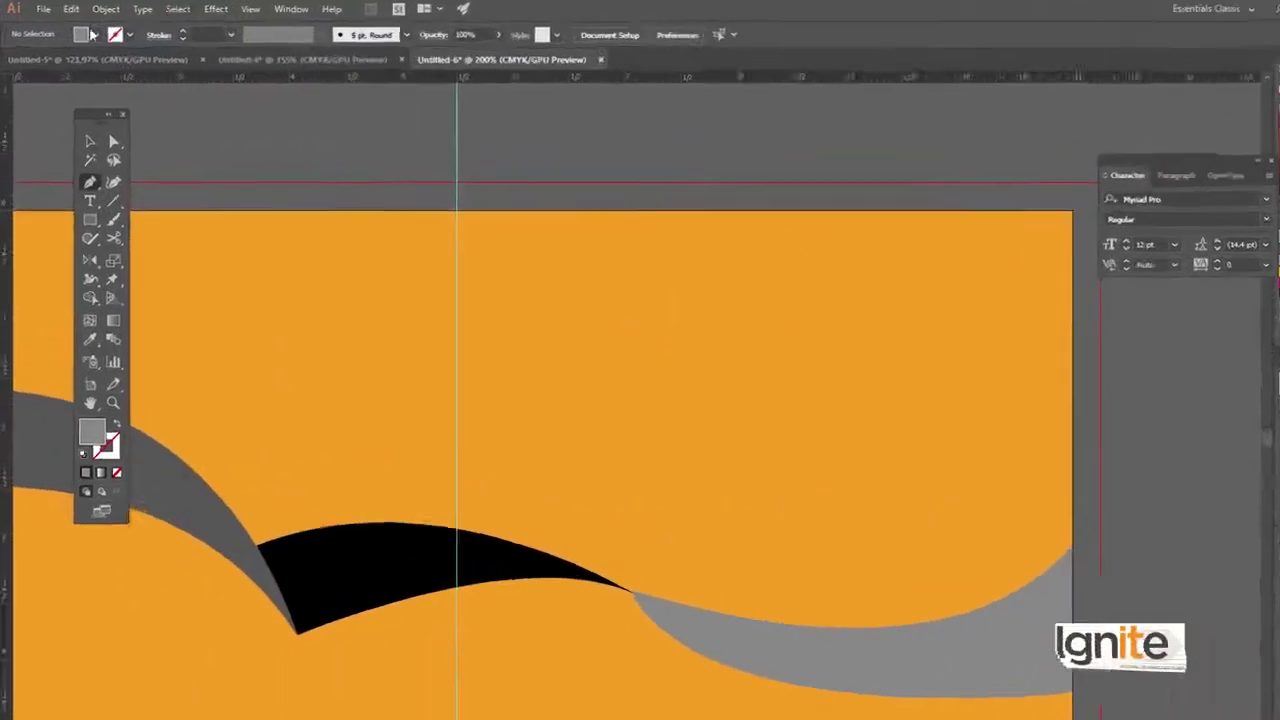
{"action": "left_click", "coordinate": [82, 31]}
{"action": "left_click", "coordinate": [13, 76]}
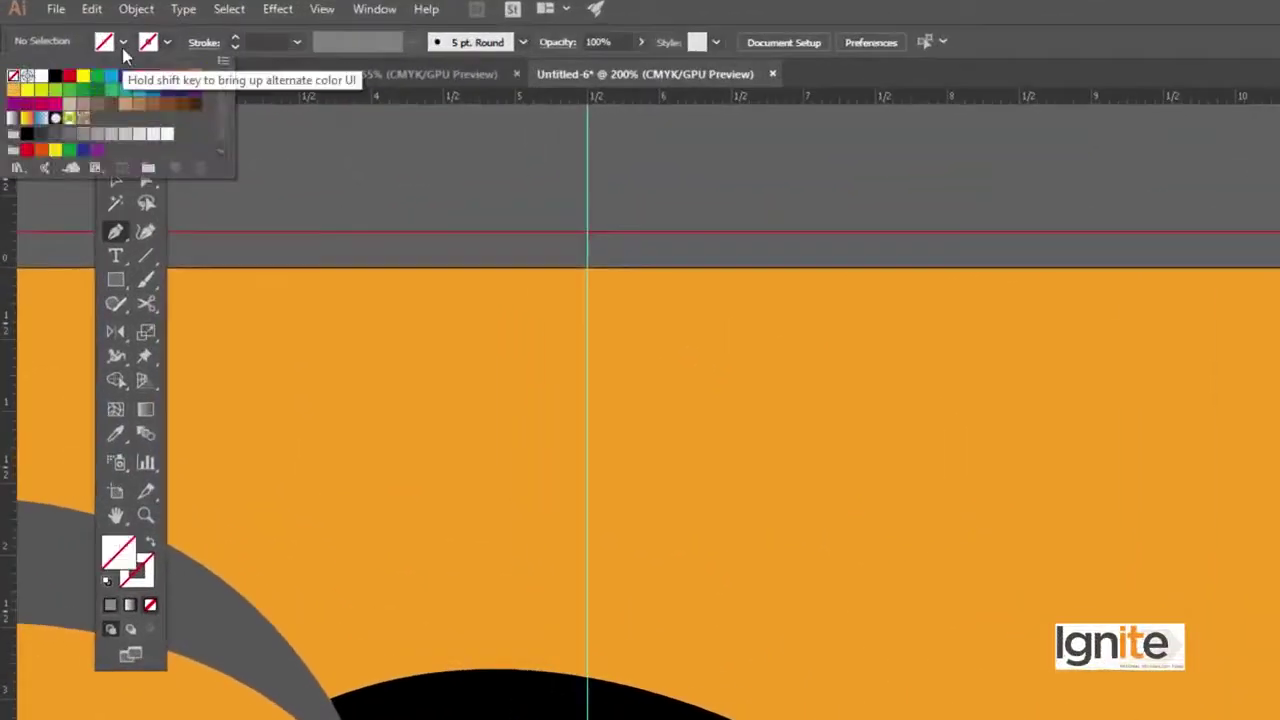
{"action": "left_click", "coordinate": [166, 42]}
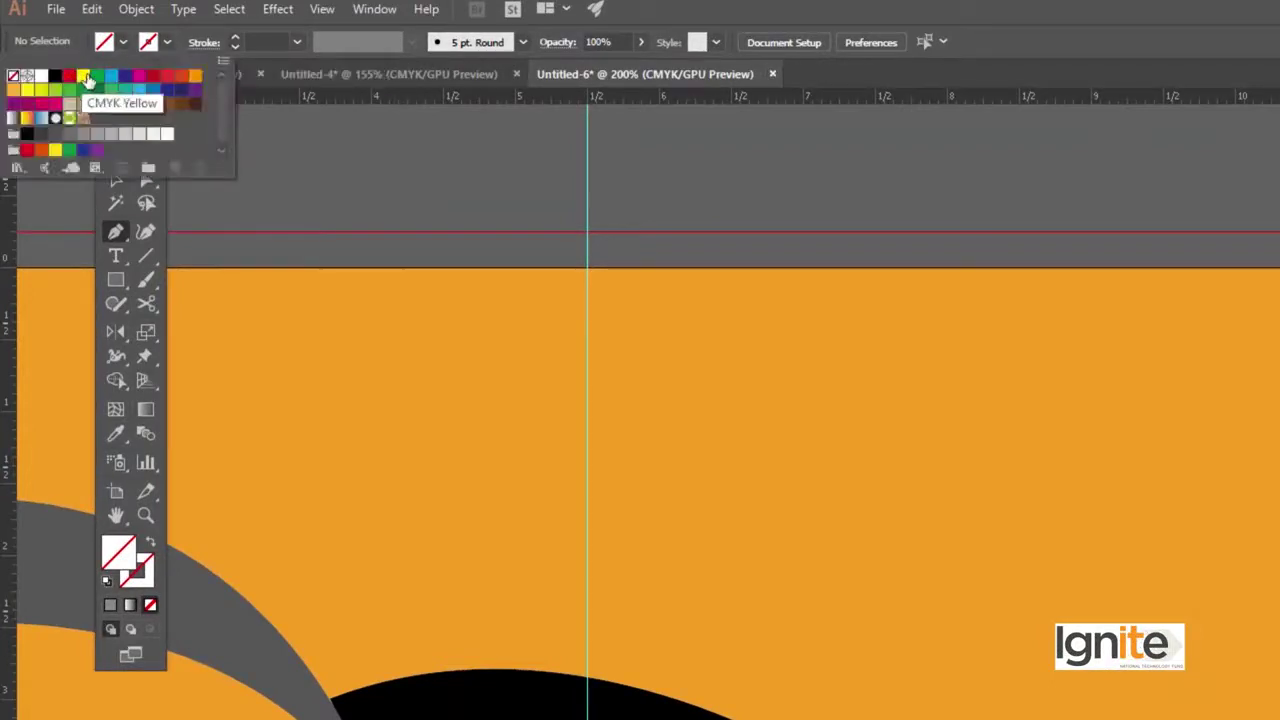
{"action": "left_click", "coordinate": [55, 76]}
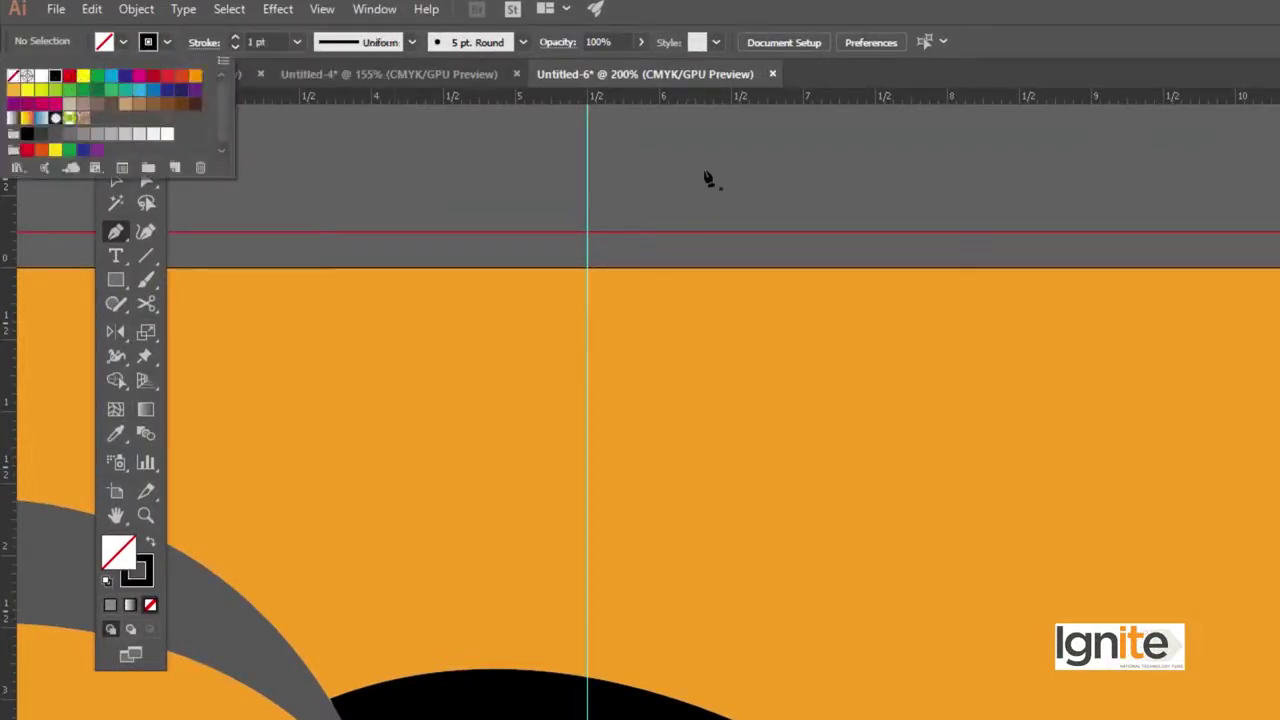
{"action": "left_click", "coordinate": [921, 189]}
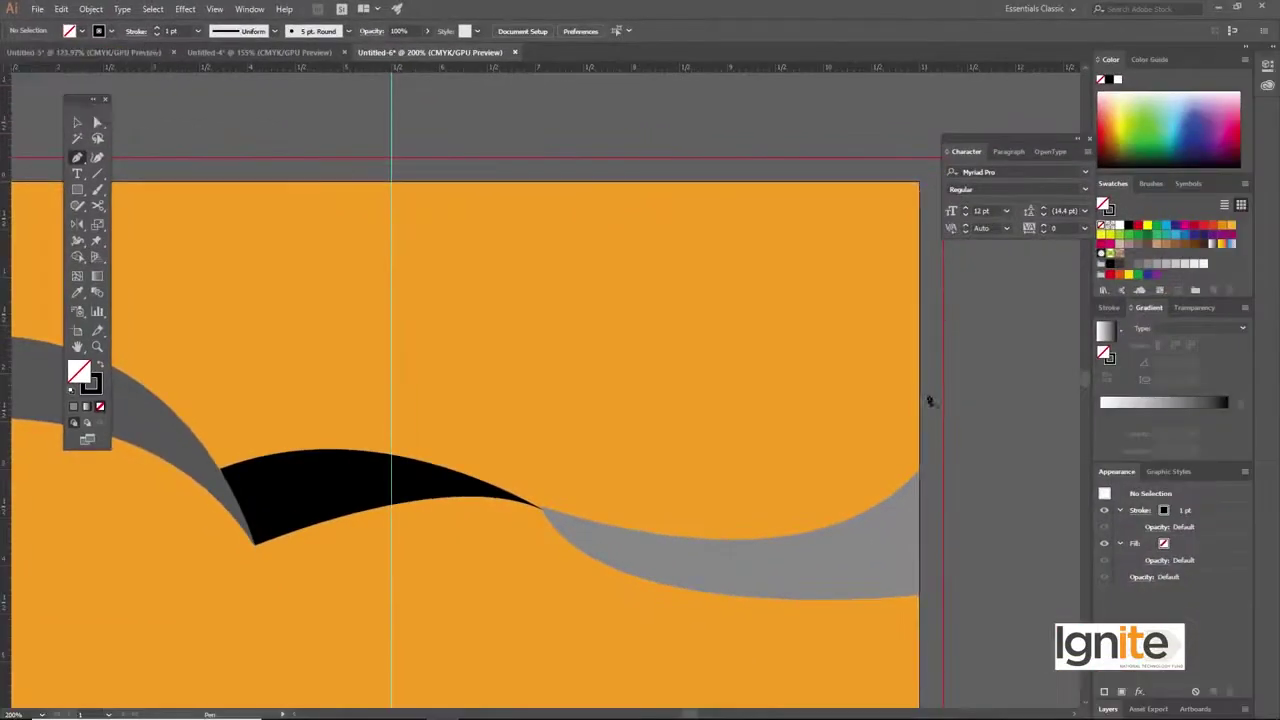
- Trace a Pen path along the ribbon's upper edge from the artboard's right edge to the centre guide, up to the top edge and across to the corner
{"action": "left_click", "coordinate": [920, 474]}
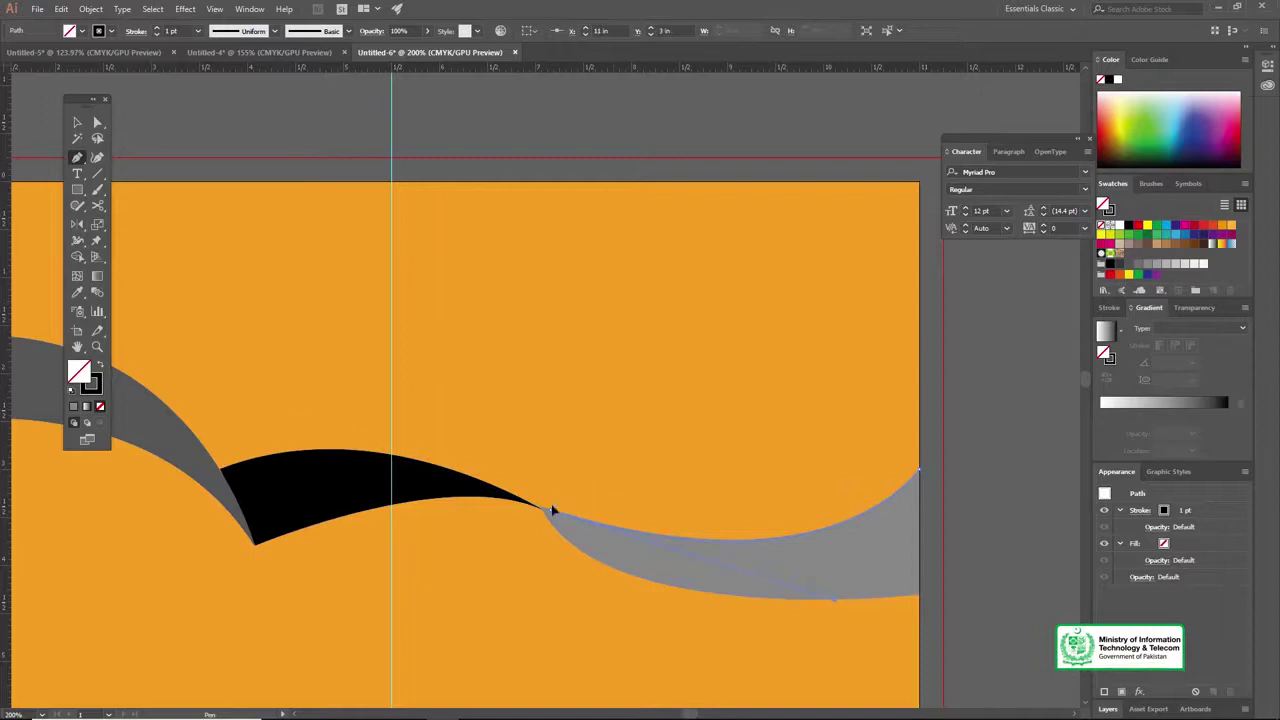
{"action": "mouse_move", "coordinate": [550, 513]}
{"action": "left_mouse_down"}
{"action": "mouse_move", "coordinate": [470, 470]}
{"action": "mouse_move", "coordinate": [395, 461]}
{"action": "mouse_move", "coordinate": [393, 188]}
{"action": "left_mouse_up"}
{"action": "left_click", "coordinate": [920, 186]}
{"action": "key", "text": "c"}
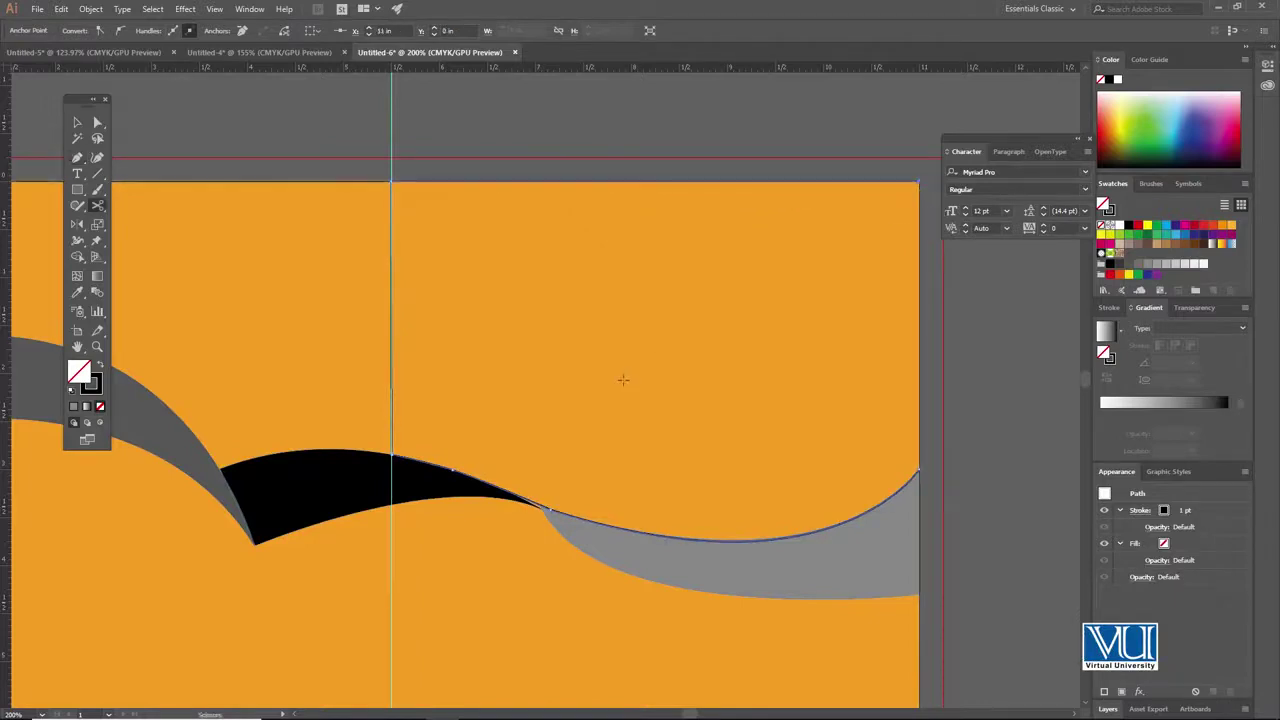
{"action": "left_click", "coordinate": [602, 122]}
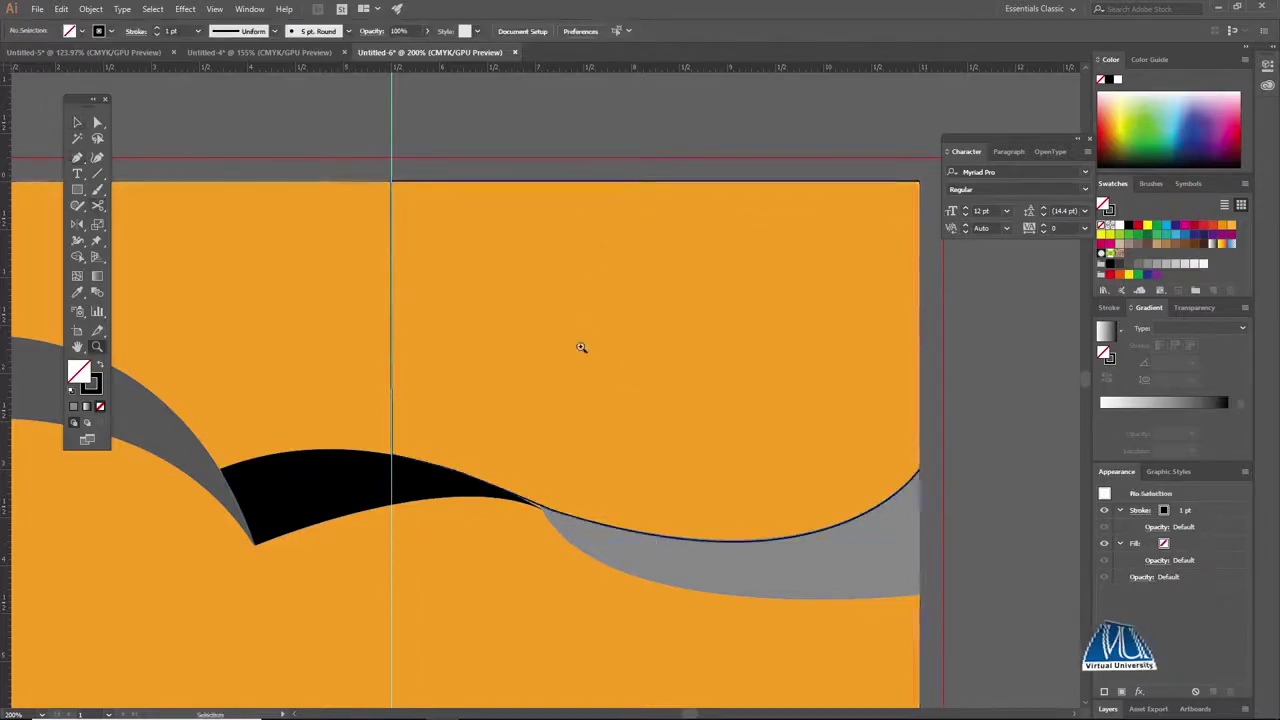
- Set the Pen tool's stroke colour to red for outlining the area below the left ribbon
{"action": "left_click", "coordinate": [602, 356], "text": "ctrl+alt"}
{"action": "left_click", "coordinate": [601, 356], "text": "ctrl+alt"}
{"action": "left_click", "coordinate": [540, 395], "text": "ctrl+alt"}
{"action": "left_click_drag", "start_coordinate": [442, 505], "coordinate": [518, 371]}
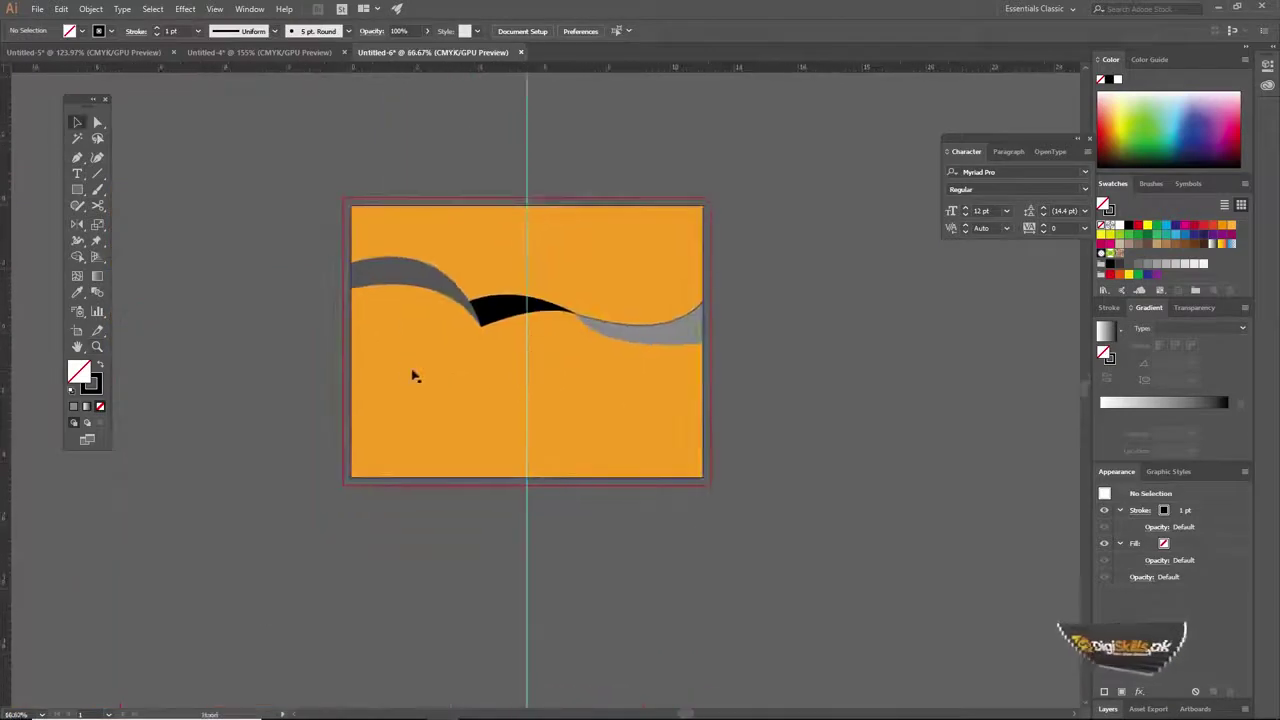
{"action": "left_click", "coordinate": [458, 412], "text": "ctrl"}
{"action": "left_click", "coordinate": [459, 412], "text": "ctrl"}
{"action": "left_click_drag", "start_coordinate": [650, 312], "coordinate": [557, 426]}
{"action": "key", "text": "p"}
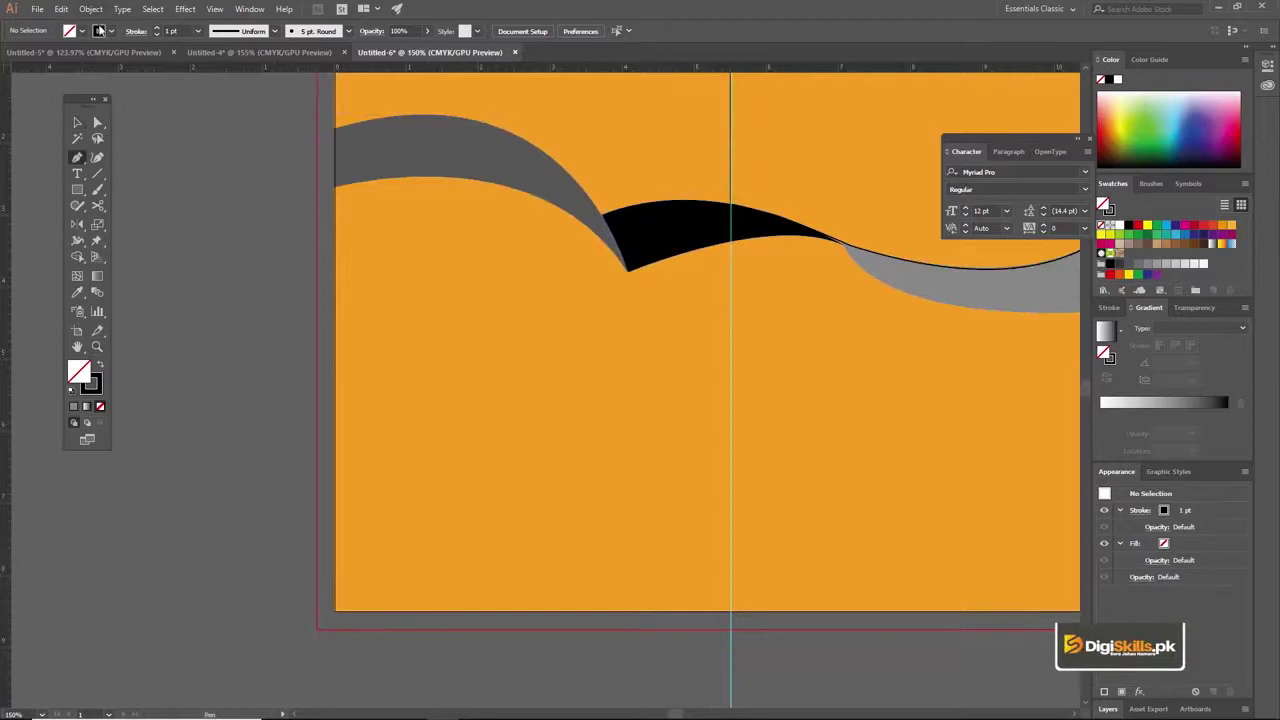
{"action": "left_click", "coordinate": [112, 31]}
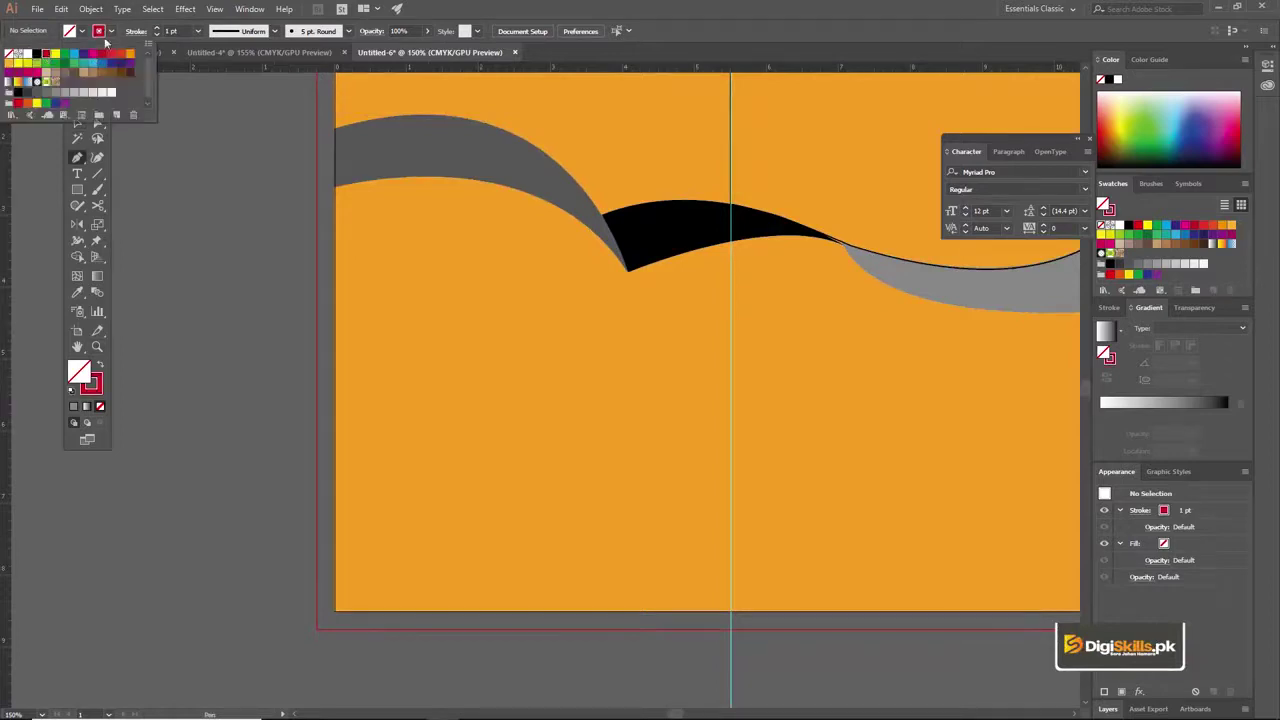
{"action": "left_click", "coordinate": [113, 33]}
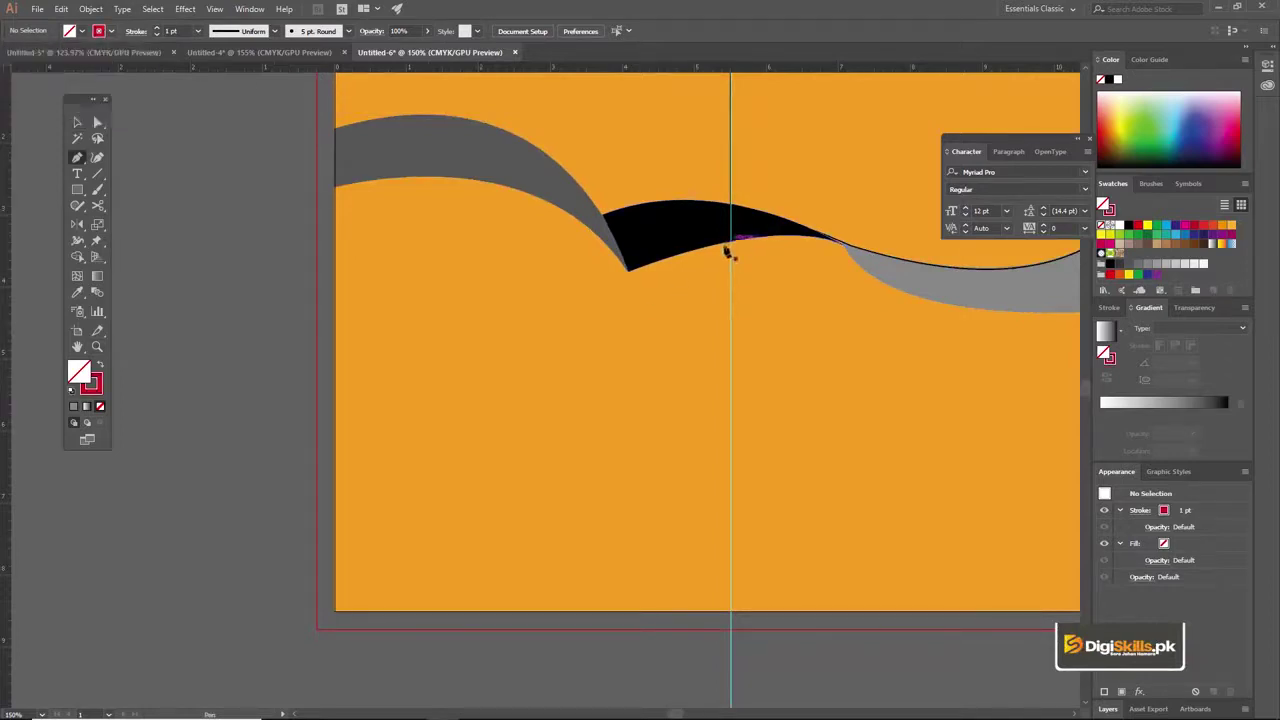
- Trace a Pen path from the centre guide along the lower edges of the black and dark grey ribbons to the artboard's left edge
{"action": "key", "text": "z"}
{"action": "left_click", "coordinate": [659, 288]}
{"action": "left_click_drag", "start_coordinate": [583, 308], "coordinate": [726, 289]}
{"action": "key", "text": "p"}
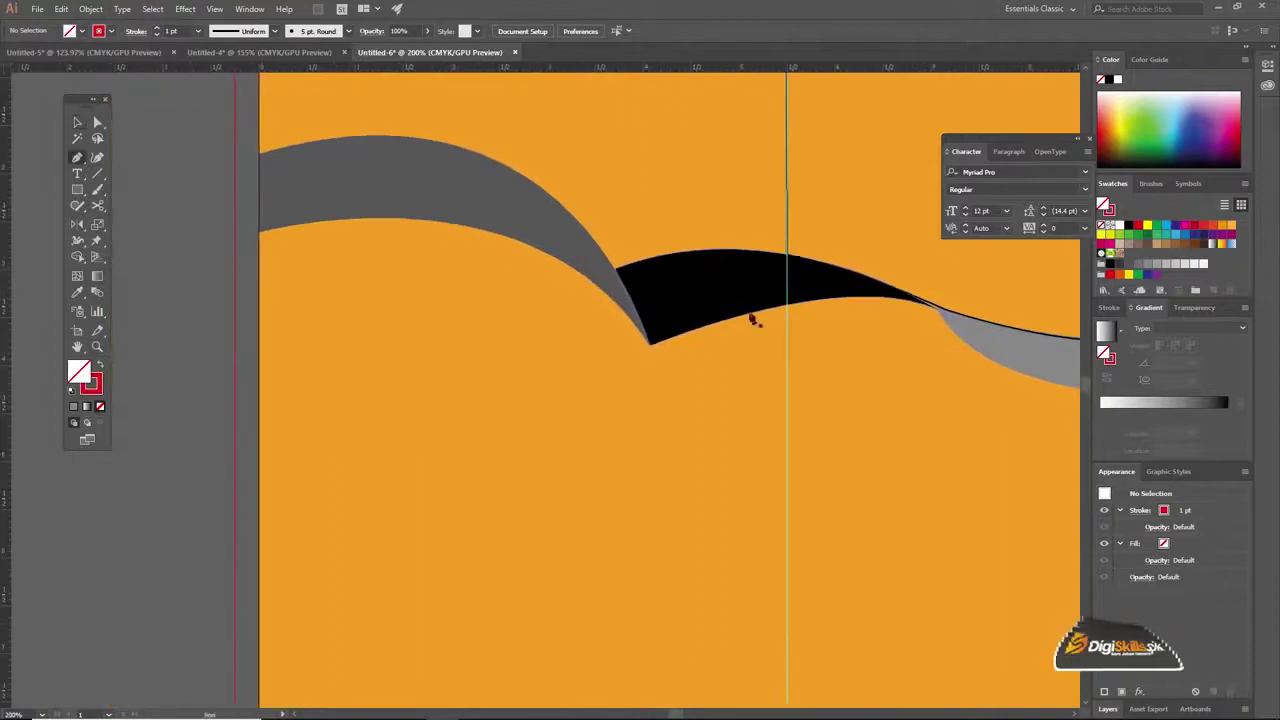
{"action": "left_click", "coordinate": [788, 308]}
{"action": "left_click", "coordinate": [652, 344]}
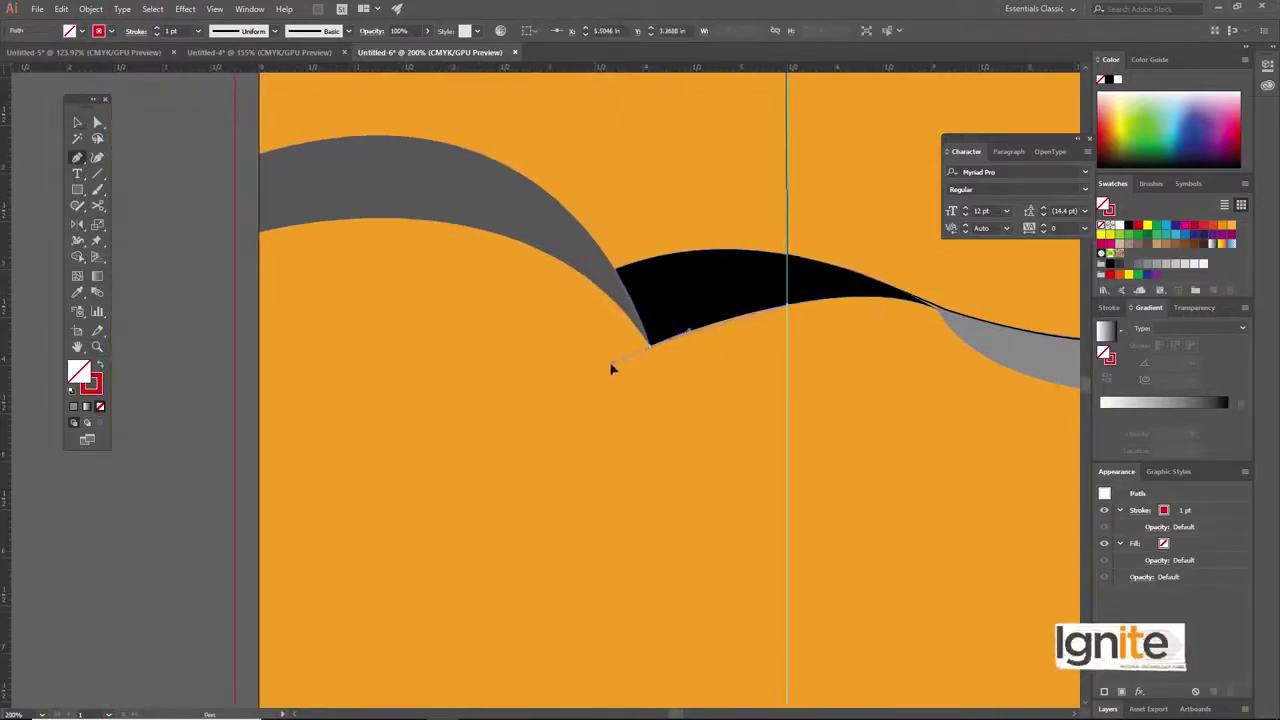
{"action": "left_click_drag", "start_coordinate": [651, 350], "coordinate": [469, 240]}
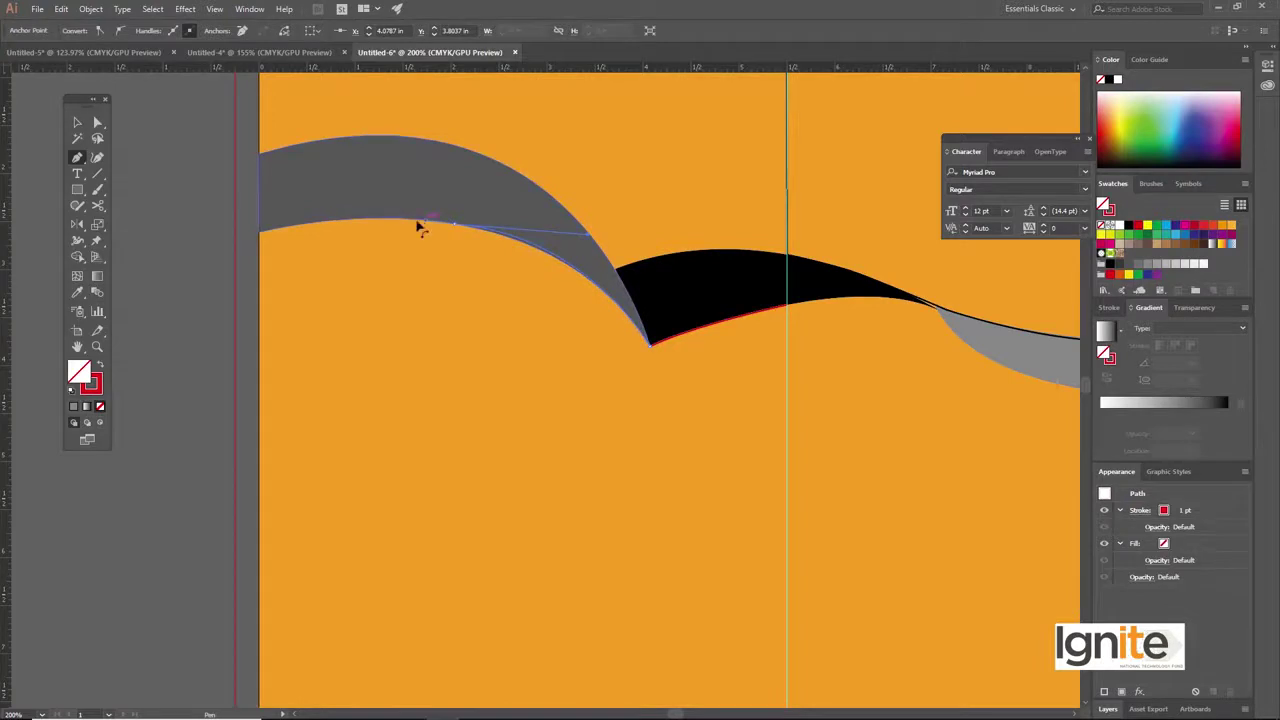
{"action": "left_click_drag", "start_coordinate": [262, 237], "coordinate": [208, 255]}
- Continue the path down to the artboard's lower-left corner and across to the centre guide, then close it at its starting point
{"action": "left_click_drag", "start_coordinate": [449, 495], "coordinate": [444, 284]}
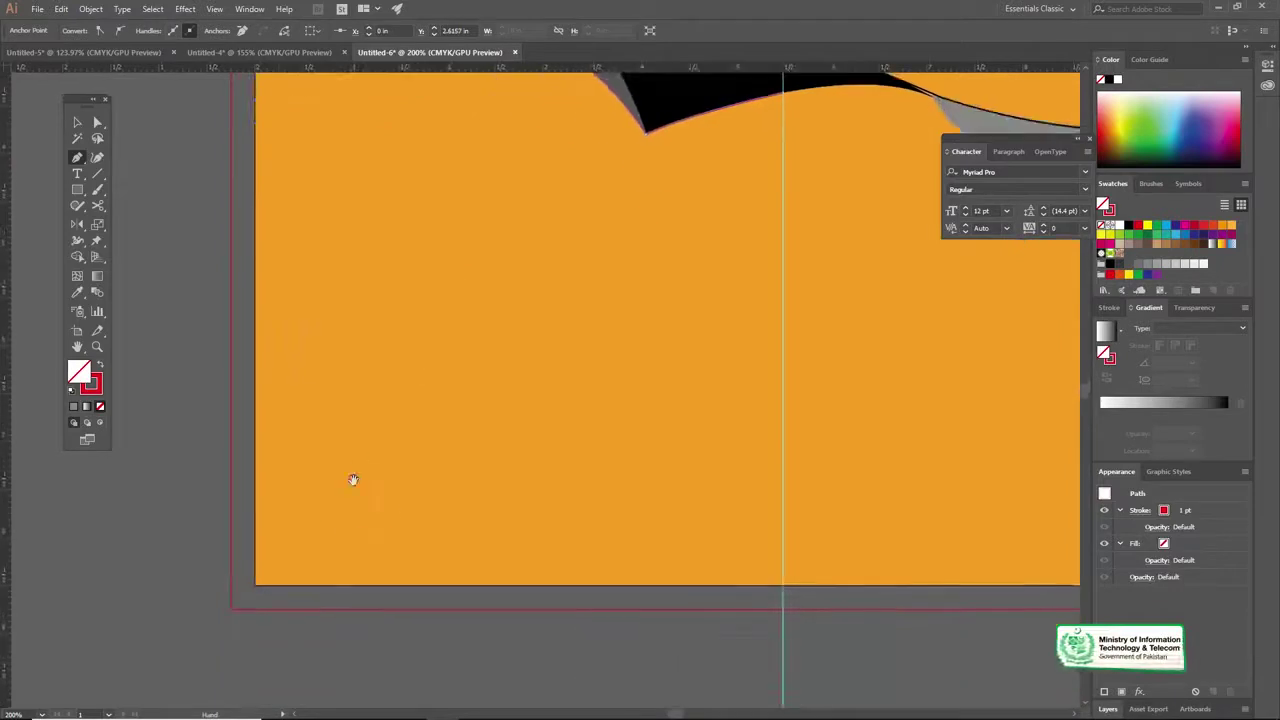
{"action": "left_click", "coordinate": [255, 590]}
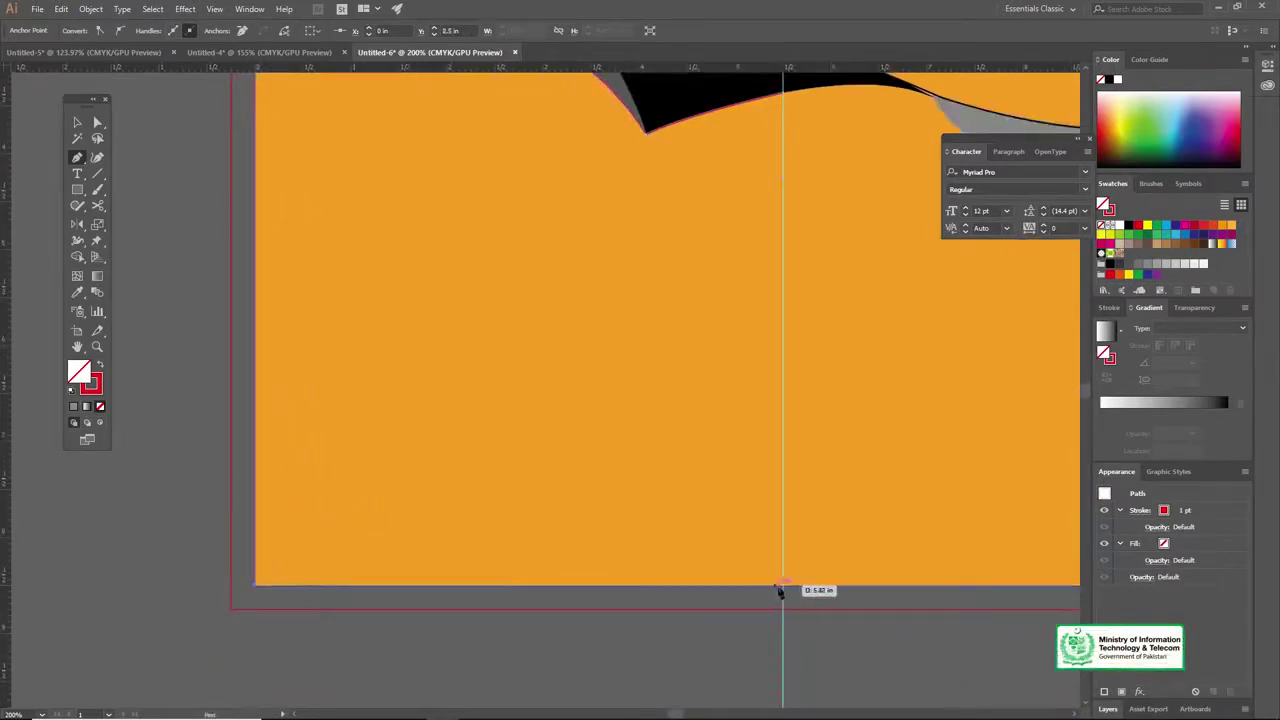
{"action": "left_click", "coordinate": [780, 588]}
{"action": "scroll", "coordinate": [723, 466], "scroll_direction": "up", "scroll_amount": 2}
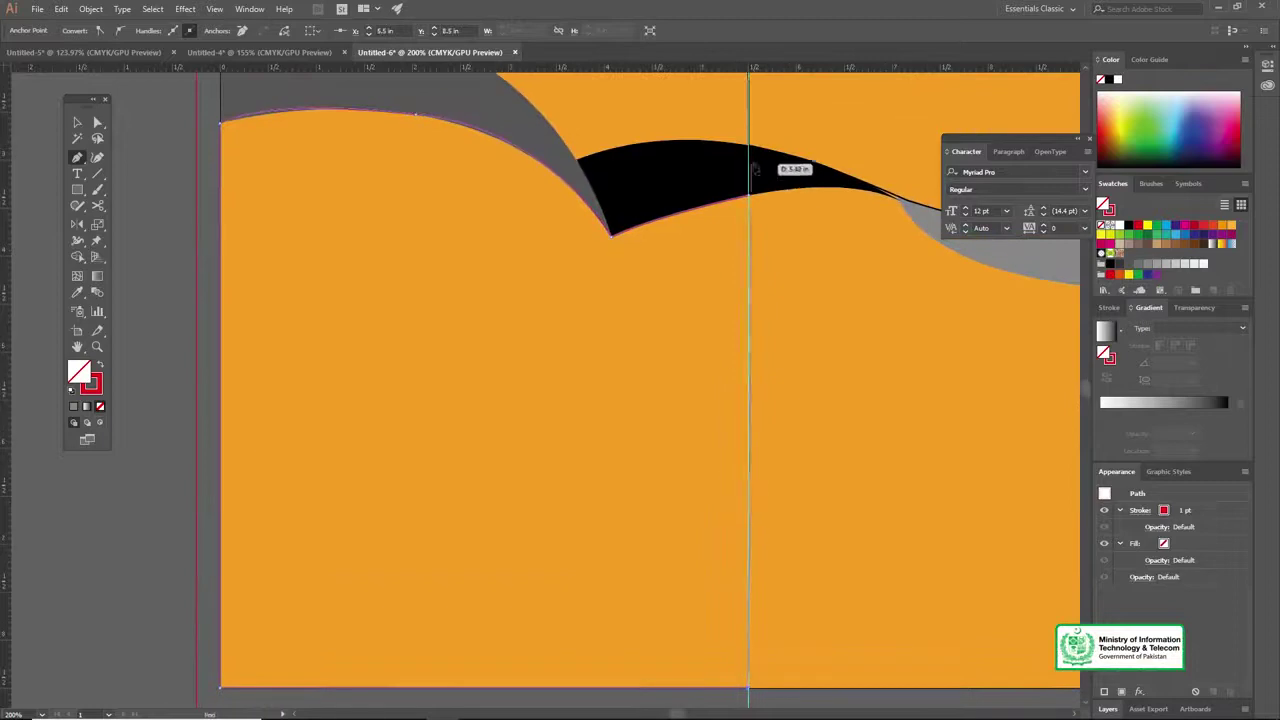
{"action": "left_click", "coordinate": [750, 196]}
- Fill the outlined shapes above the right ribbon and below the left ribbon with white
{"action": "key", "text": "z"}
{"action": "left_click", "coordinate": [575, 277], "text": "alt"}
{"action": "left_click", "coordinate": [574, 276], "text": "alt"}
{"action": "key", "text": "v"}
{"action": "left_click_drag", "start_coordinate": [706, 262], "coordinate": [702, 174]}
{"action": "left_click", "coordinate": [724, 163]}
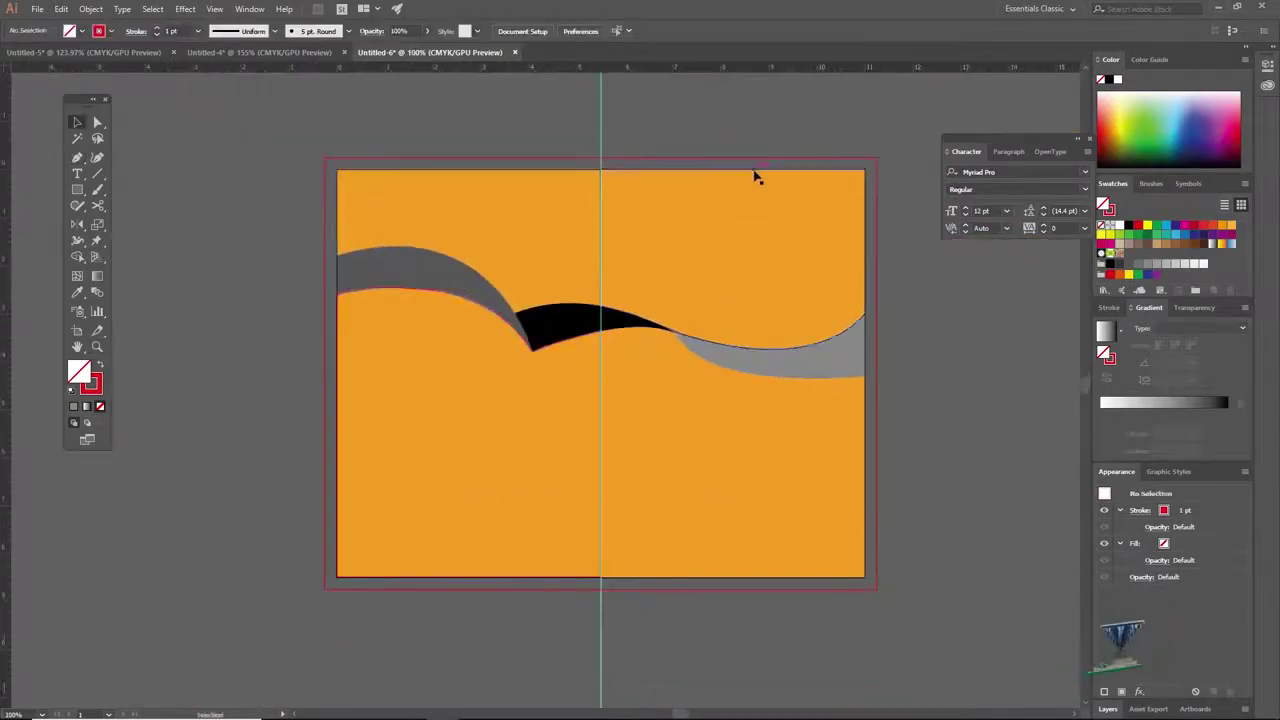
{"action": "left_click", "coordinate": [756, 176]}
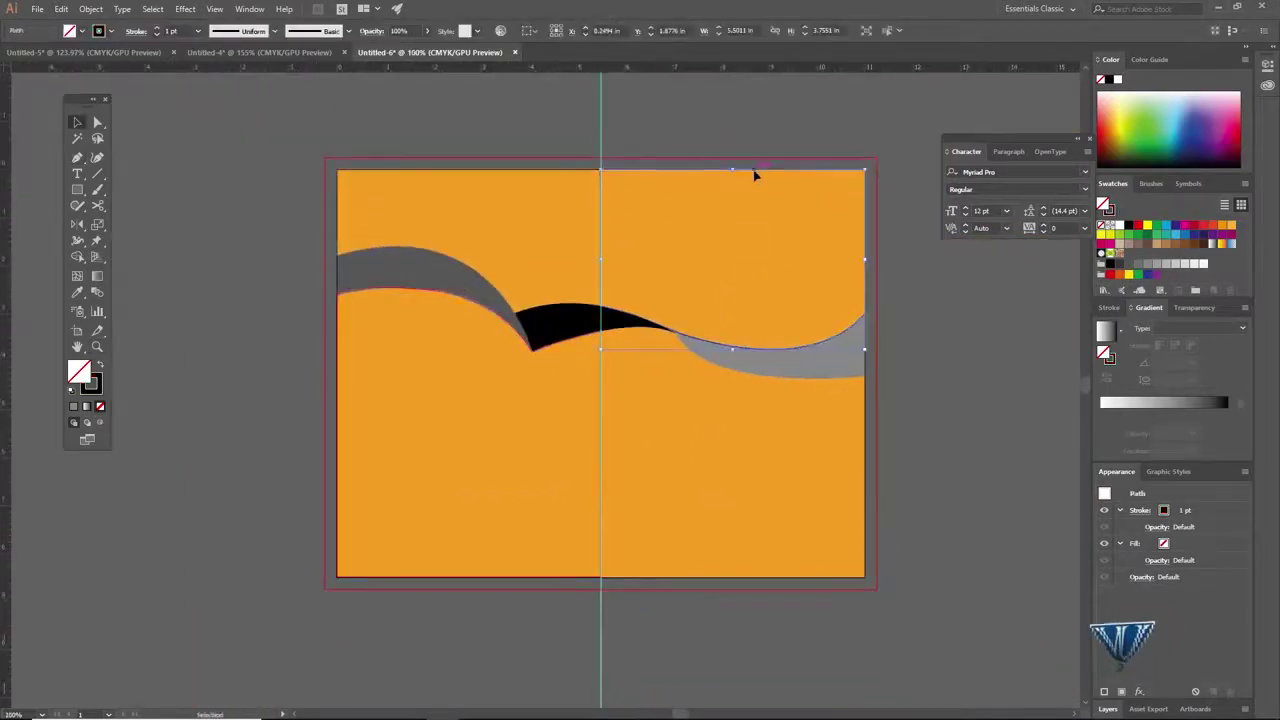
{"action": "left_click", "coordinate": [340, 391], "text": "shift"}
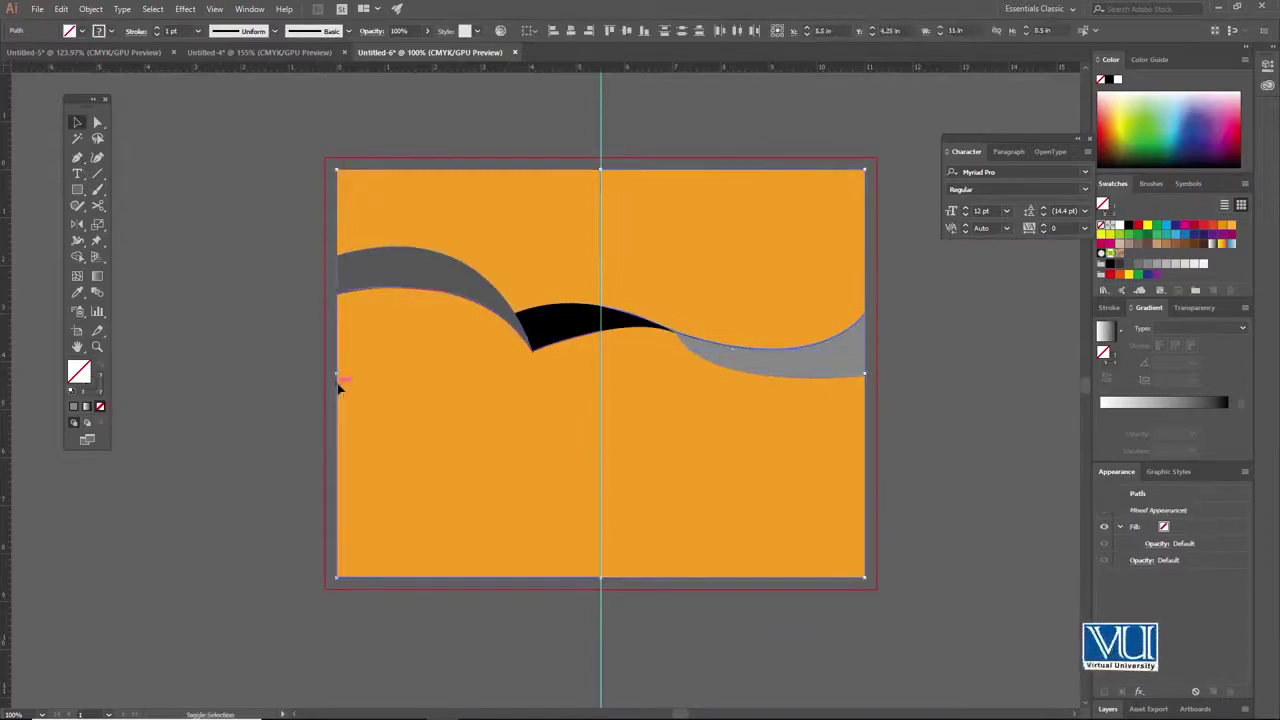
{"action": "left_click", "coordinate": [75, 37]}
{"action": "left_click", "coordinate": [31, 54]}
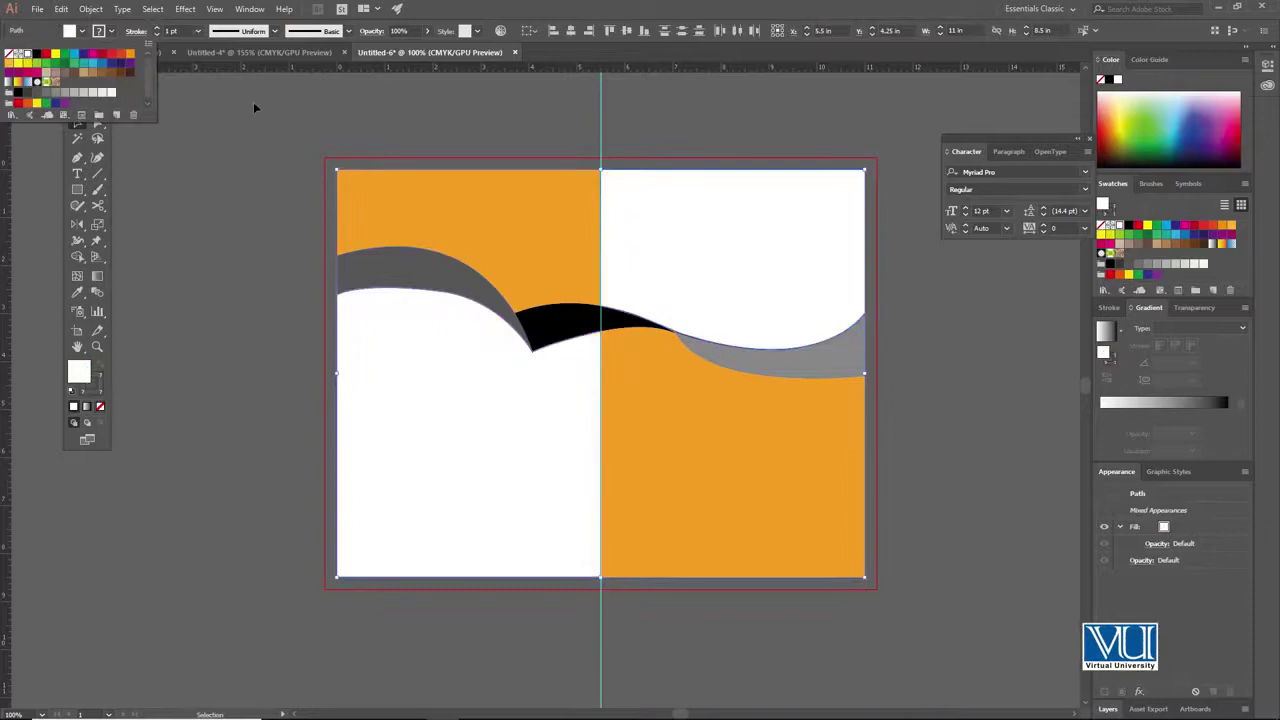
{"action": "left_click", "coordinate": [261, 126]}
{"action": "left_click", "coordinate": [261, 126]}
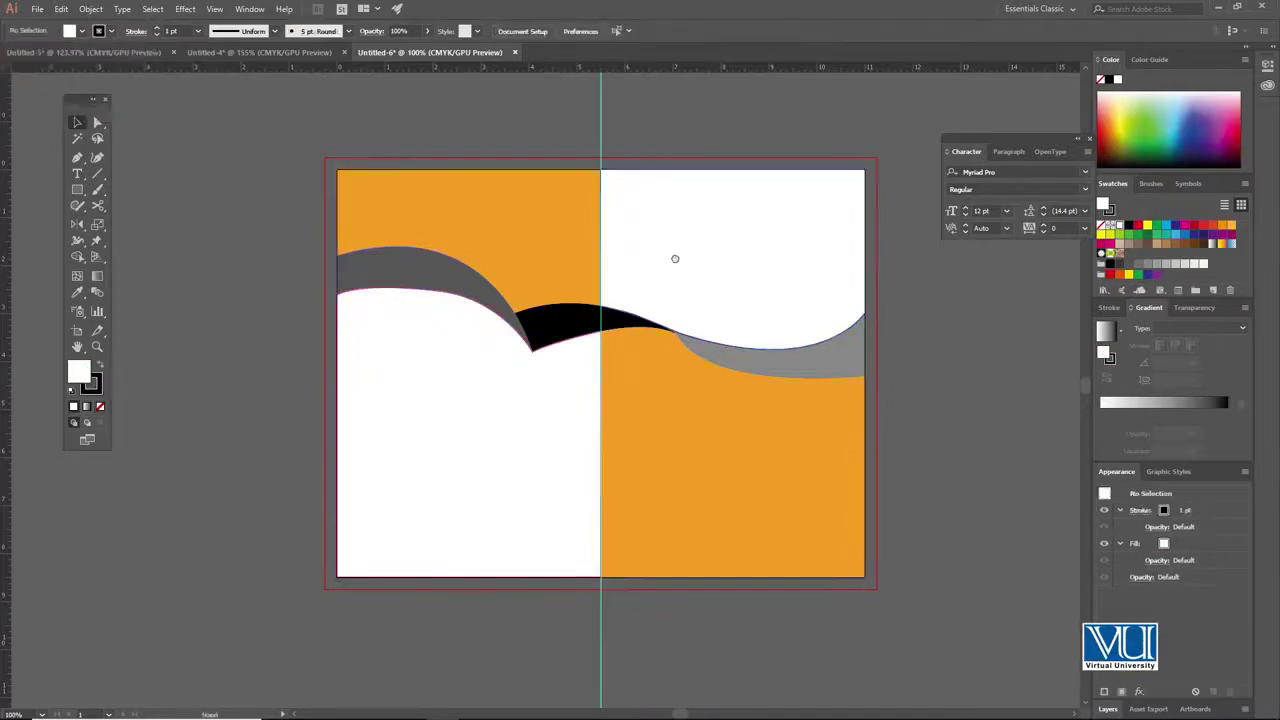
- Place and embed the holiday-hotel-las-vegas-6534 picture from the Pics folder into the layout
{"action": "left_click_drag", "start_coordinate": [675, 259], "coordinate": [637, 250]}
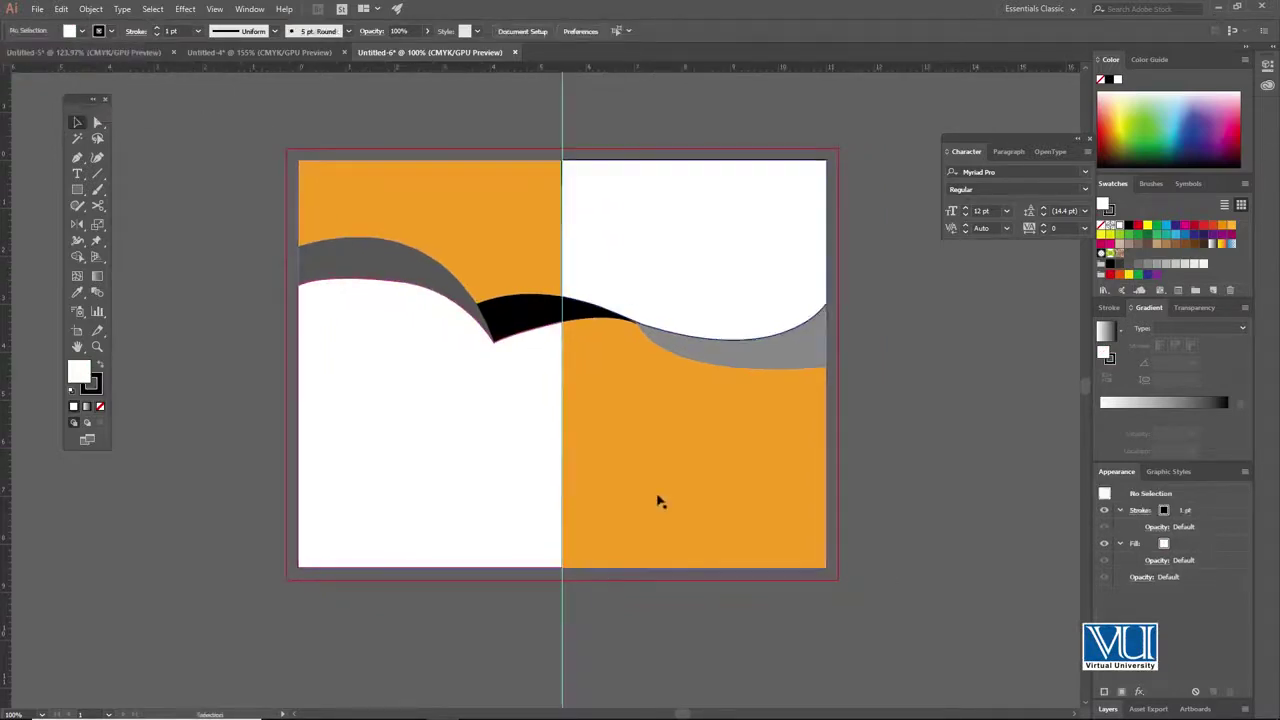
{"action": "mouse_move", "coordinate": [404, 718]}
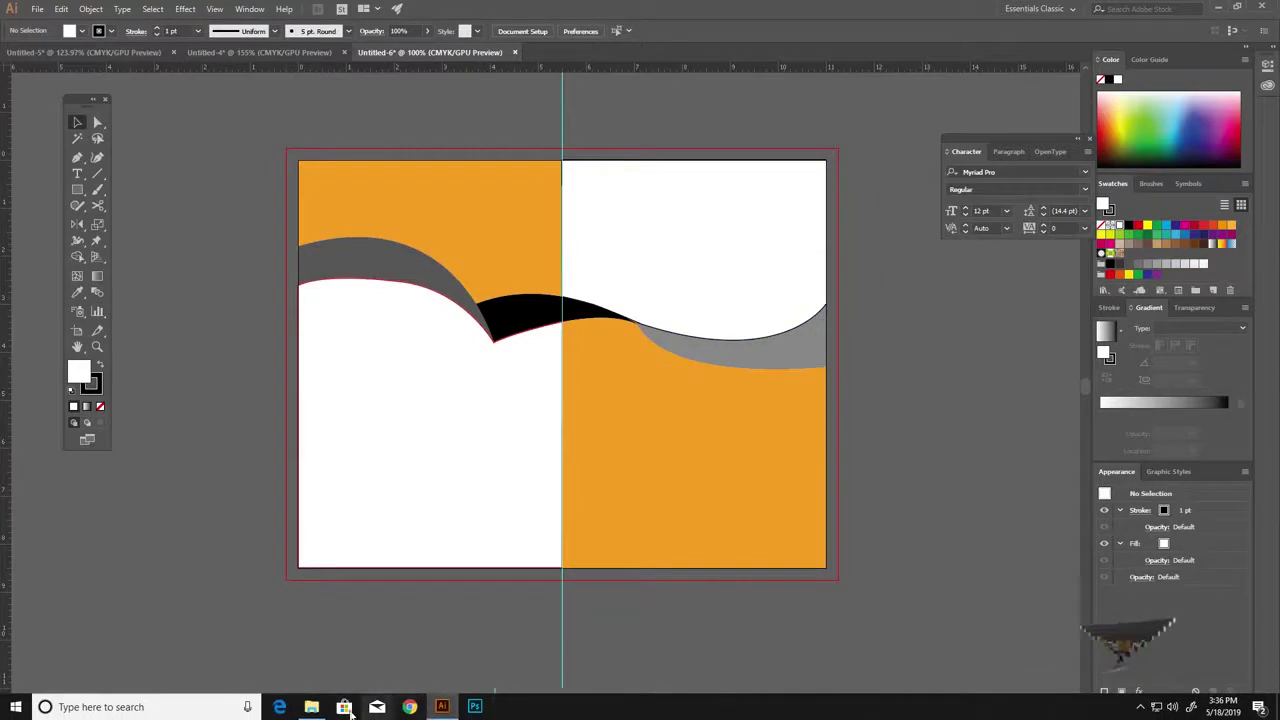
{"action": "left_click", "coordinate": [311, 707]}
{"action": "left_click_drag", "start_coordinate": [581, 88], "coordinate": [848, 414]}
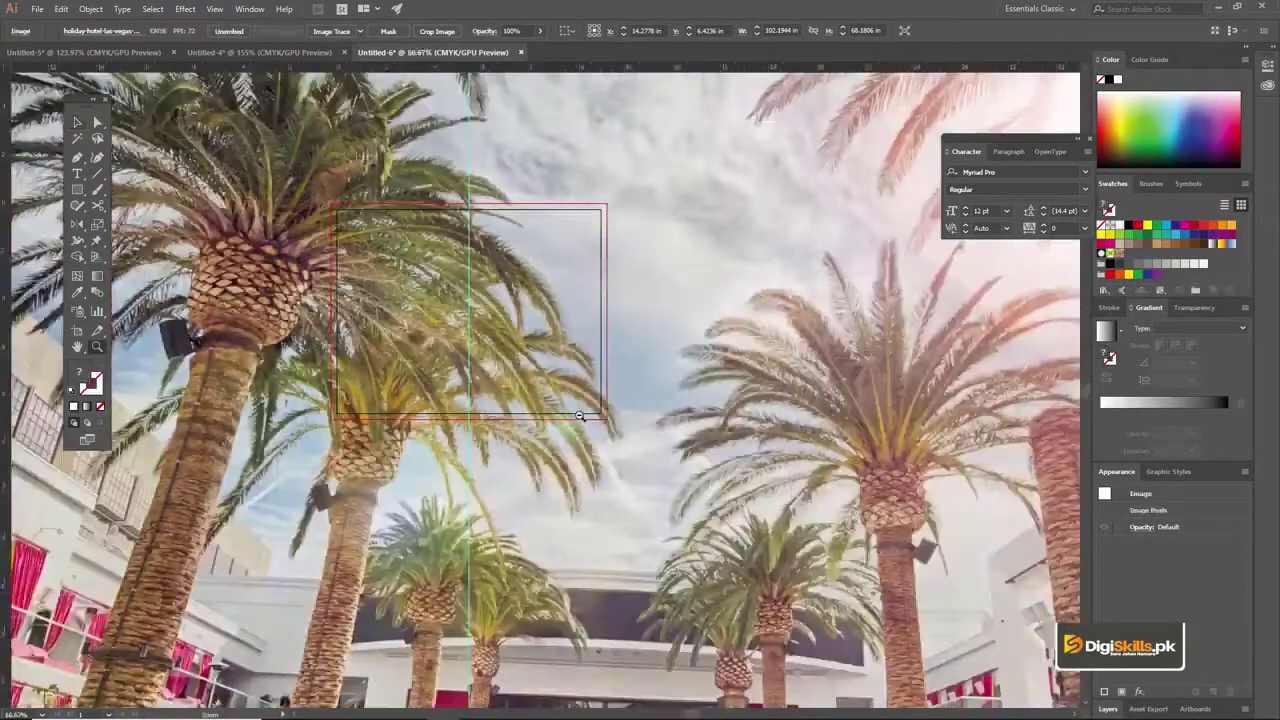
- Scale the palm-tree hotel picture proportionally about its centre to about 12.59 x 8.40 in
{"action": "left_click", "coordinate": [602, 348], "text": "alt"}
{"action": "left_click", "coordinate": [602, 348], "text": "alt"}
{"action": "left_click", "coordinate": [602, 348], "text": "alt"}
{"action": "left_click", "coordinate": [602, 348], "text": "alt"}
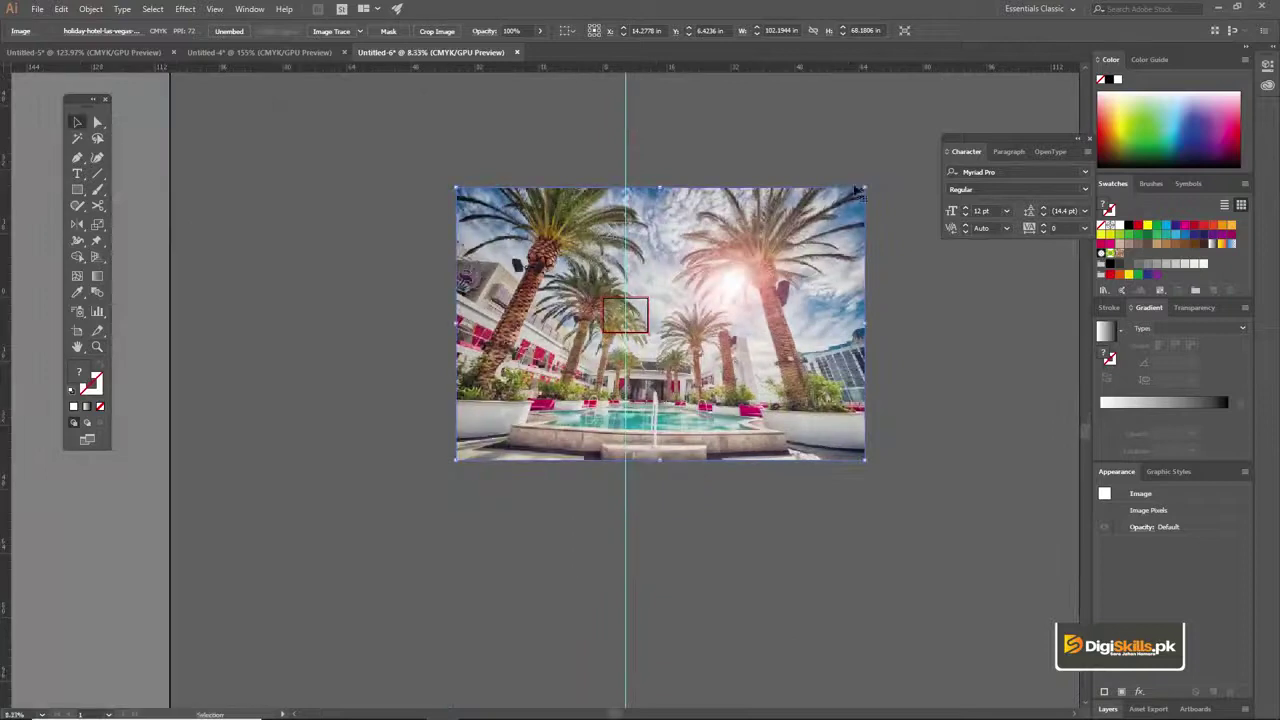
{"action": "left_click_drag", "start_coordinate": [866, 186], "coordinate": [687, 289]}
{"action": "key", "text": "z"}
{"action": "left_click", "coordinate": [639, 330]}
{"action": "left_click", "coordinate": [639, 330]}
{"action": "left_click", "coordinate": [411, 443]}
{"action": "left_click", "coordinate": [411, 443]}
{"action": "scroll", "coordinate": [699, 304], "scroll_direction": "up", "scroll_amount": 3}
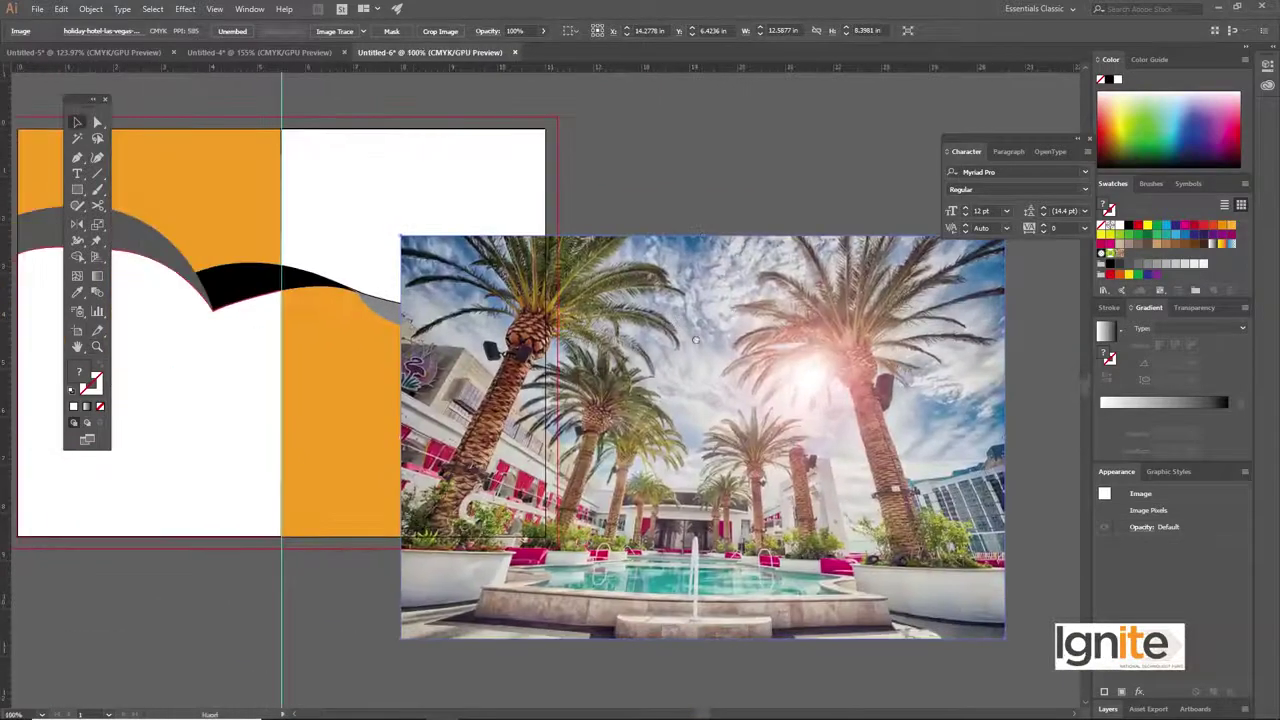
- Shift the hotel picture upward and bring the white shape above the right ribbon to the front
{"action": "left_click_drag", "start_coordinate": [668, 320], "coordinate": [748, 202]}
{"action": "left_click", "coordinate": [421, 204]}
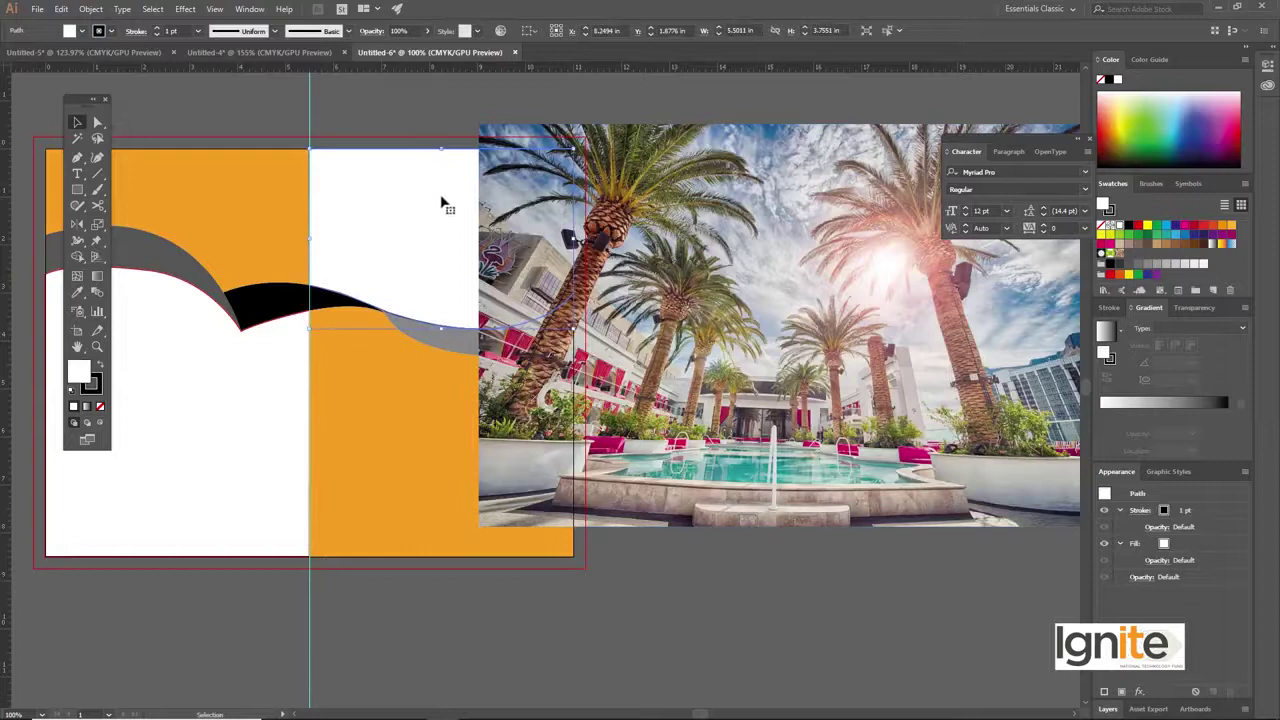
{"action": "left_click", "coordinate": [625, 202], "text": "shift"}
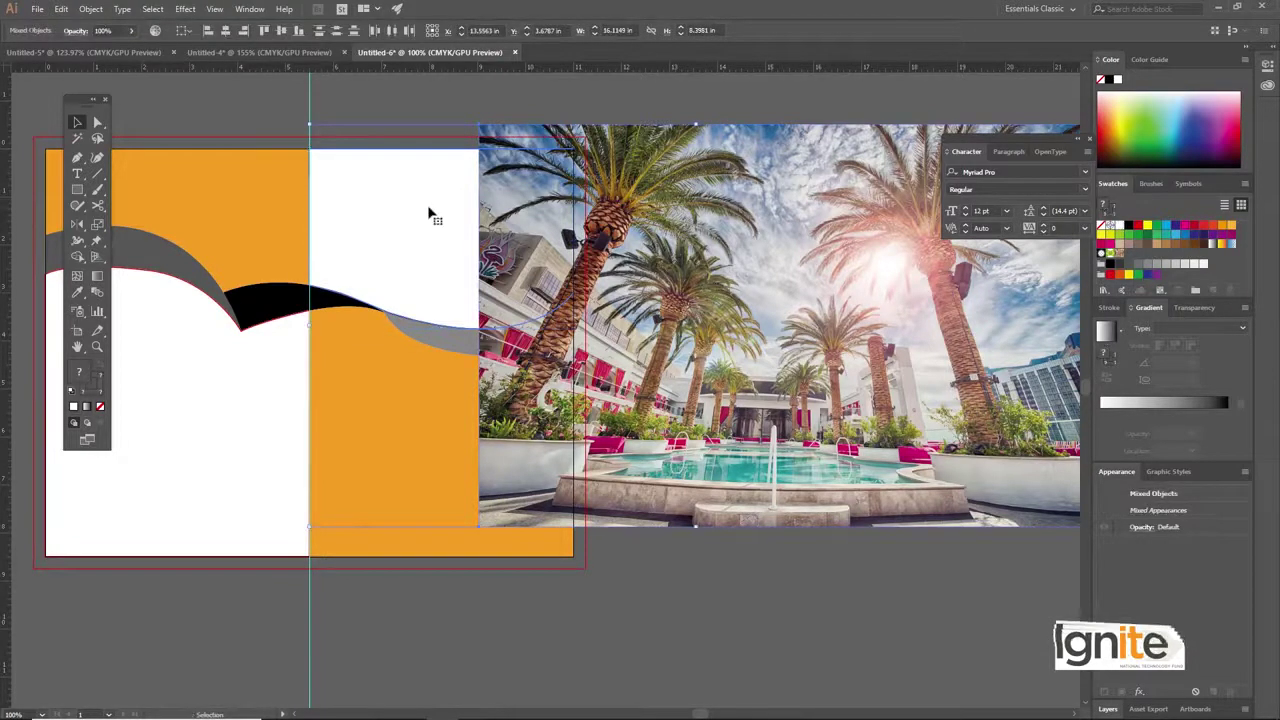
{"action": "left_click", "coordinate": [383, 203]}
{"action": "right_click", "coordinate": [383, 202]}
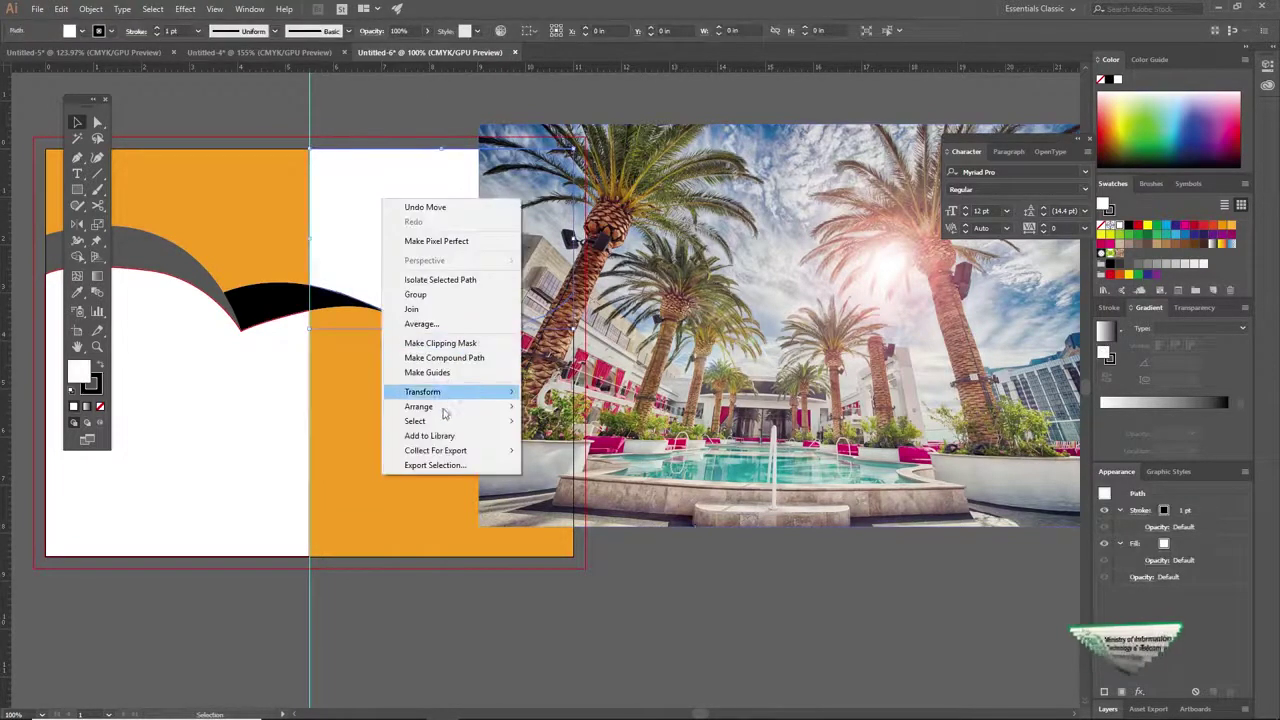
{"action": "mouse_move", "coordinate": [445, 408]}
{"action": "left_click", "coordinate": [556, 406]}
{"action": "left_click", "coordinate": [548, 103]}
- Move the hotel picture behind the white shape so it covers its full width, and clip the picture to the shape with a clipping mask
{"action": "left_click_drag", "start_coordinate": [545, 124], "coordinate": [685, 143]}
{"action": "left_click_drag", "start_coordinate": [833, 236], "coordinate": [649, 213]}
{"action": "left_click", "coordinate": [577, 218]}
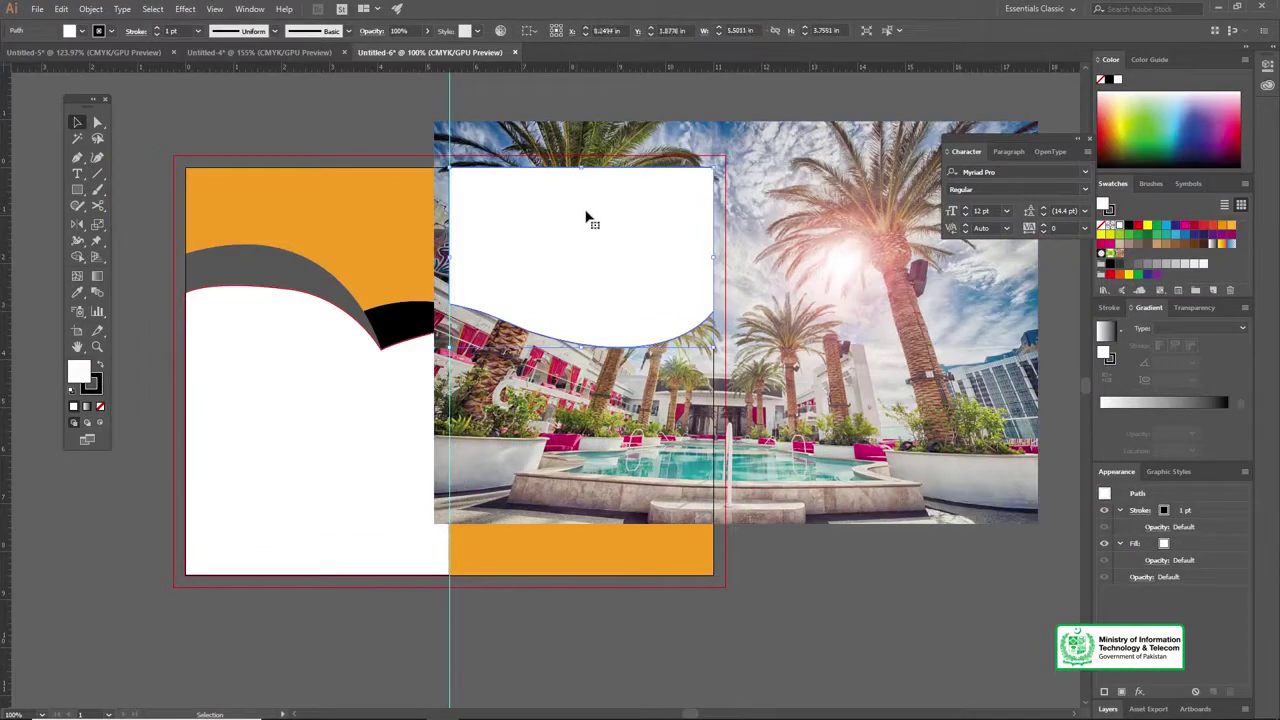
{"action": "left_click", "coordinate": [751, 163], "text": "shift"}
{"action": "right_click", "coordinate": [646, 214]}
{"action": "left_click", "coordinate": [688, 297]}
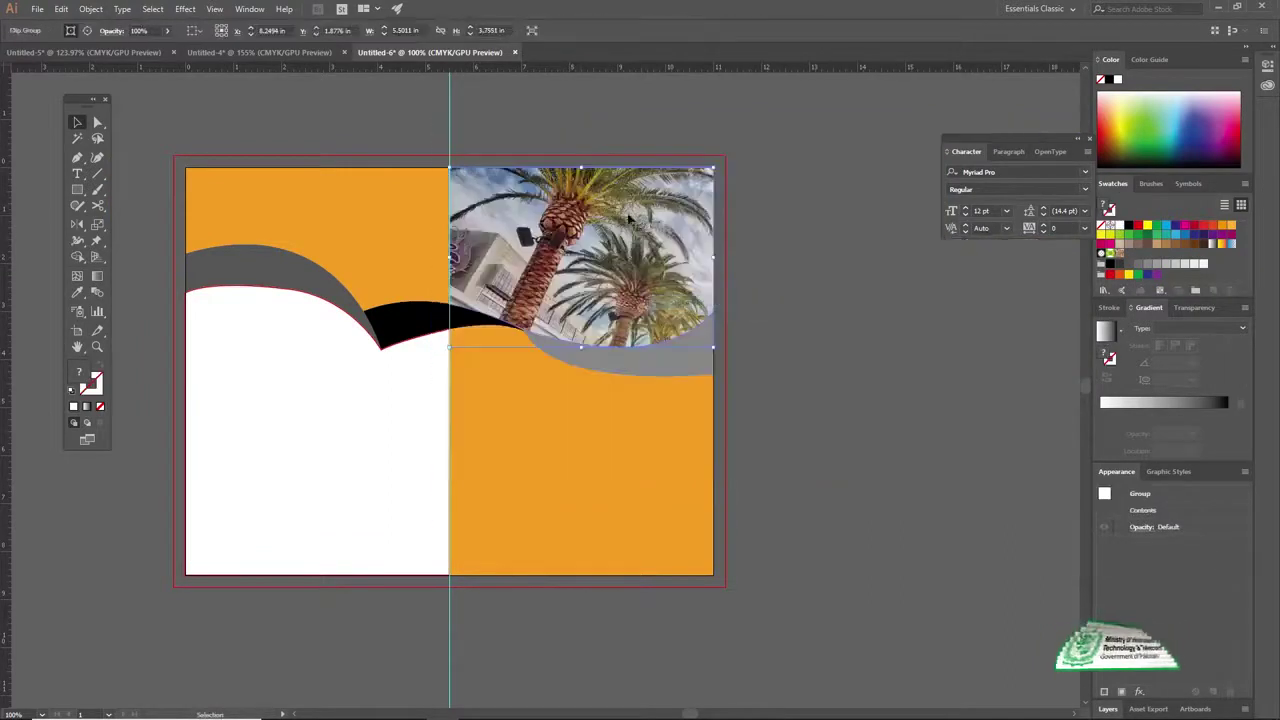
- Scale the hotel picture inside its clip group to about 6.07 x 4.05 in so it fills the shape, and exit isolation mode
{"action": "double_click", "coordinate": [629, 218]}
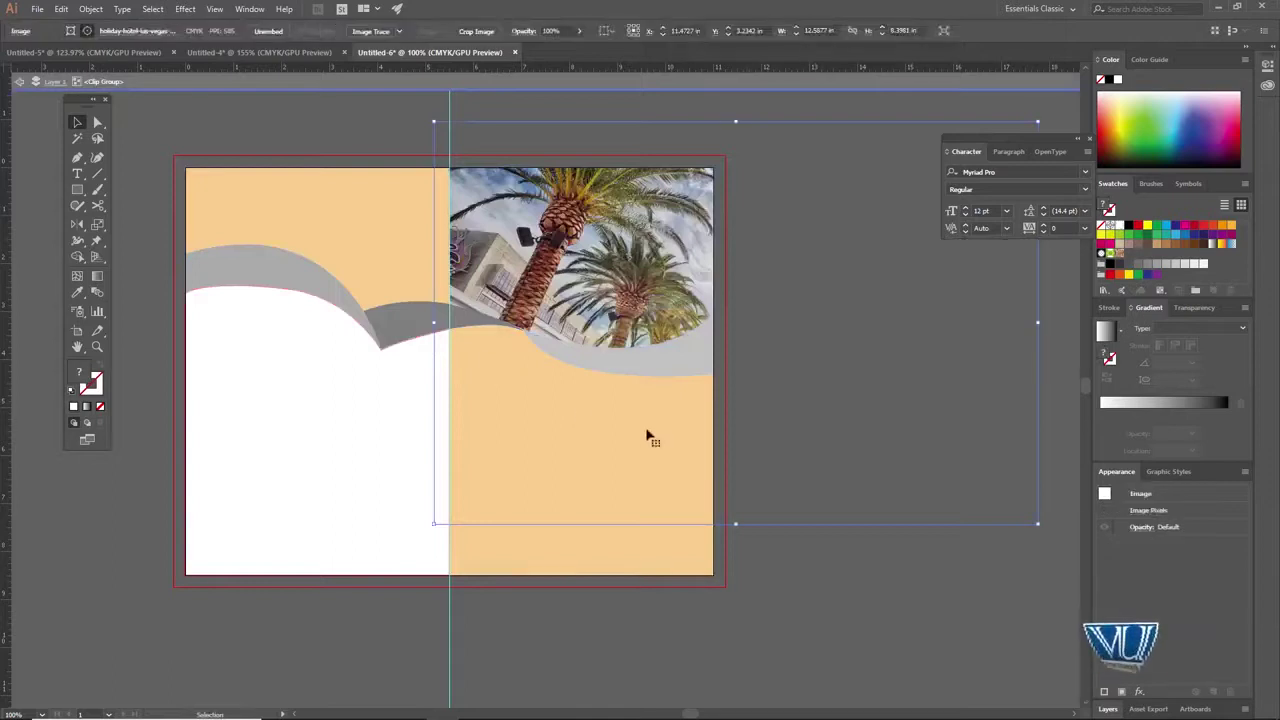
{"action": "left_click_drag", "start_coordinate": [1037, 524], "coordinate": [795, 400]}
{"action": "left_click_drag", "start_coordinate": [785, 122], "coordinate": [725, 163]}
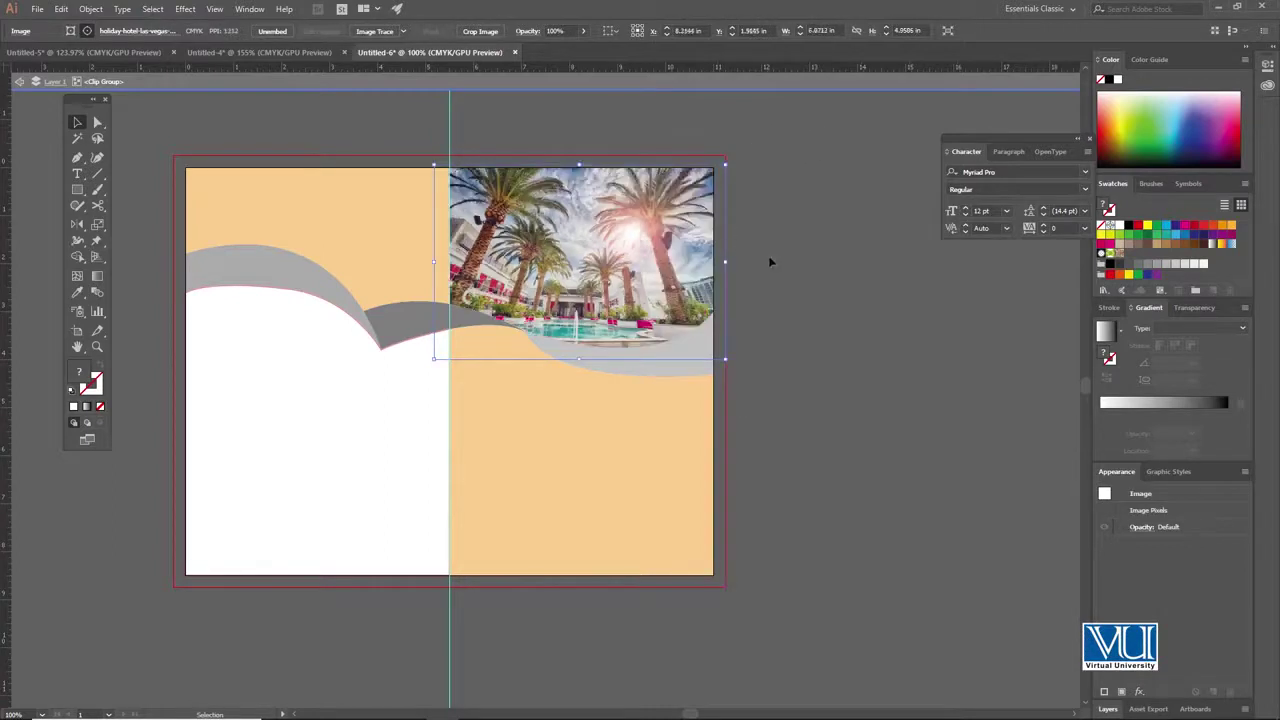
{"action": "double_click", "coordinate": [770, 262]}
- Place the beach-chairs-clouds-hotel-338504 picture from the Pics folder over the left white area and embed it
{"action": "left_click_drag", "start_coordinate": [655, 255], "coordinate": [677, 220]}
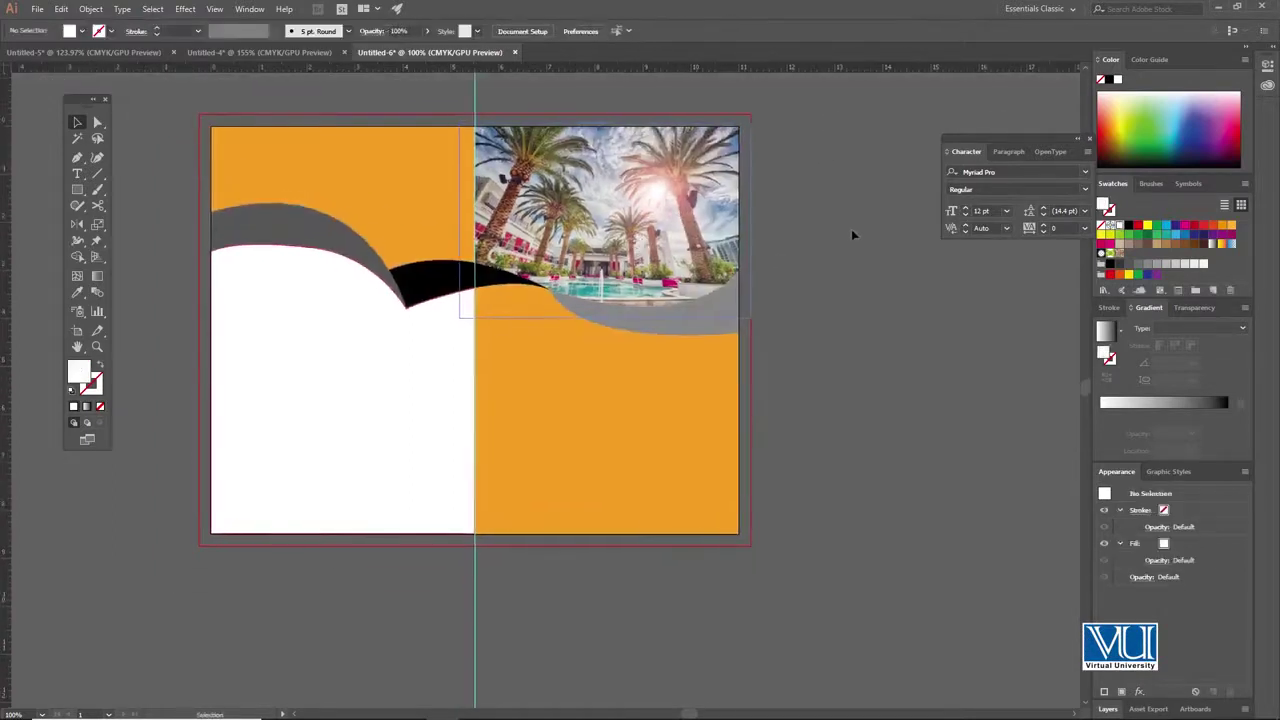
{"action": "left_click_drag", "start_coordinate": [397, 317], "coordinate": [475, 333]}
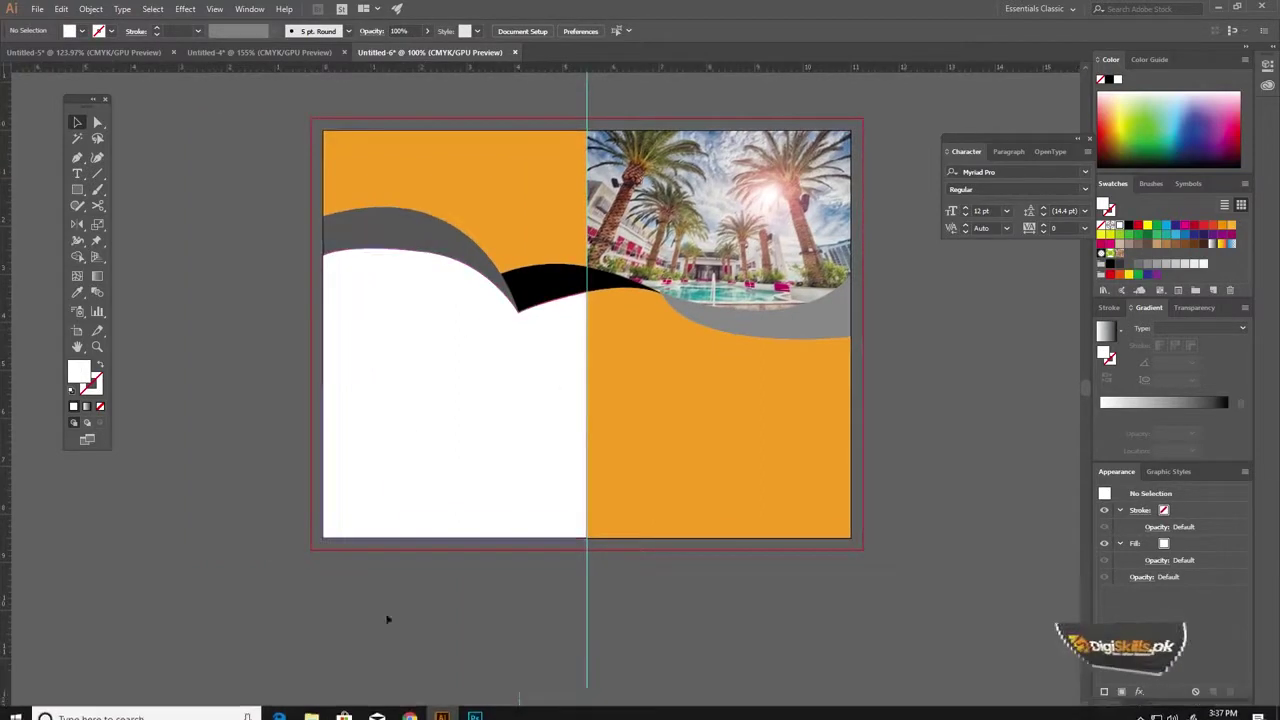
{"action": "left_click", "coordinate": [343, 707]}
{"action": "left_click", "coordinate": [364, 90]}
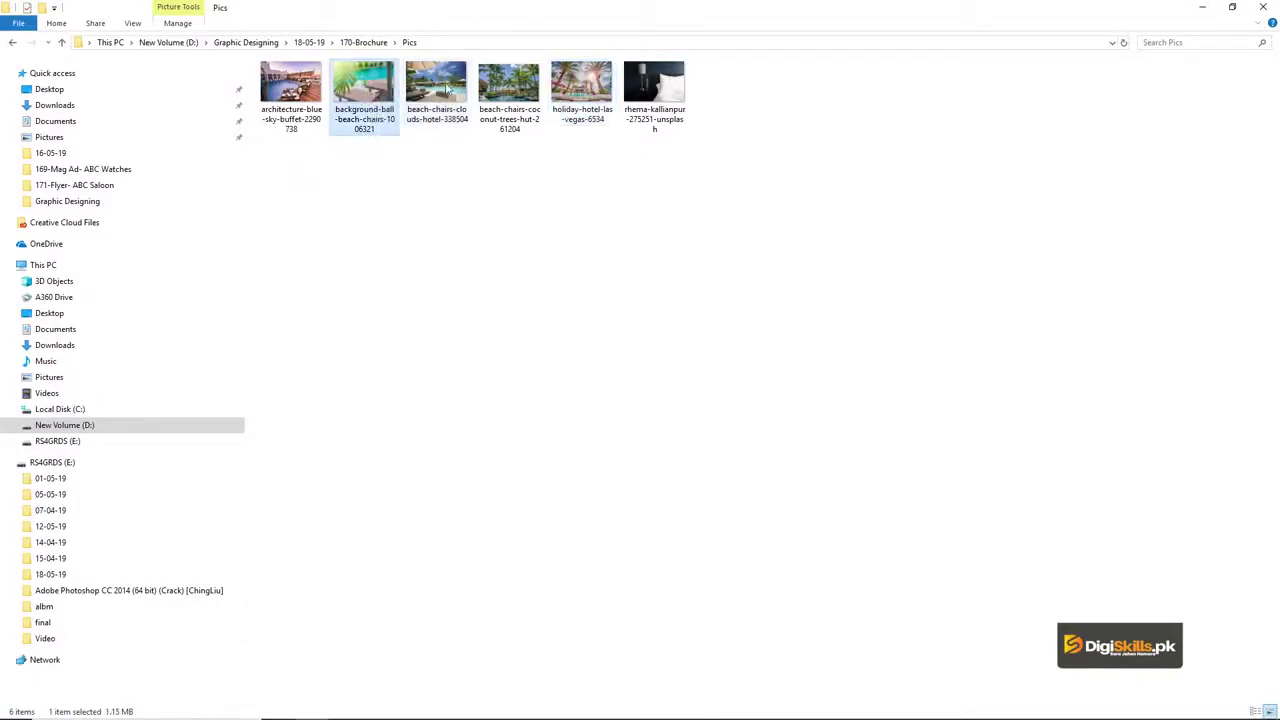
{"action": "left_click", "coordinate": [447, 89]}
{"action": "left_click_drag", "start_coordinate": [453, 126], "coordinate": [466, 391]}
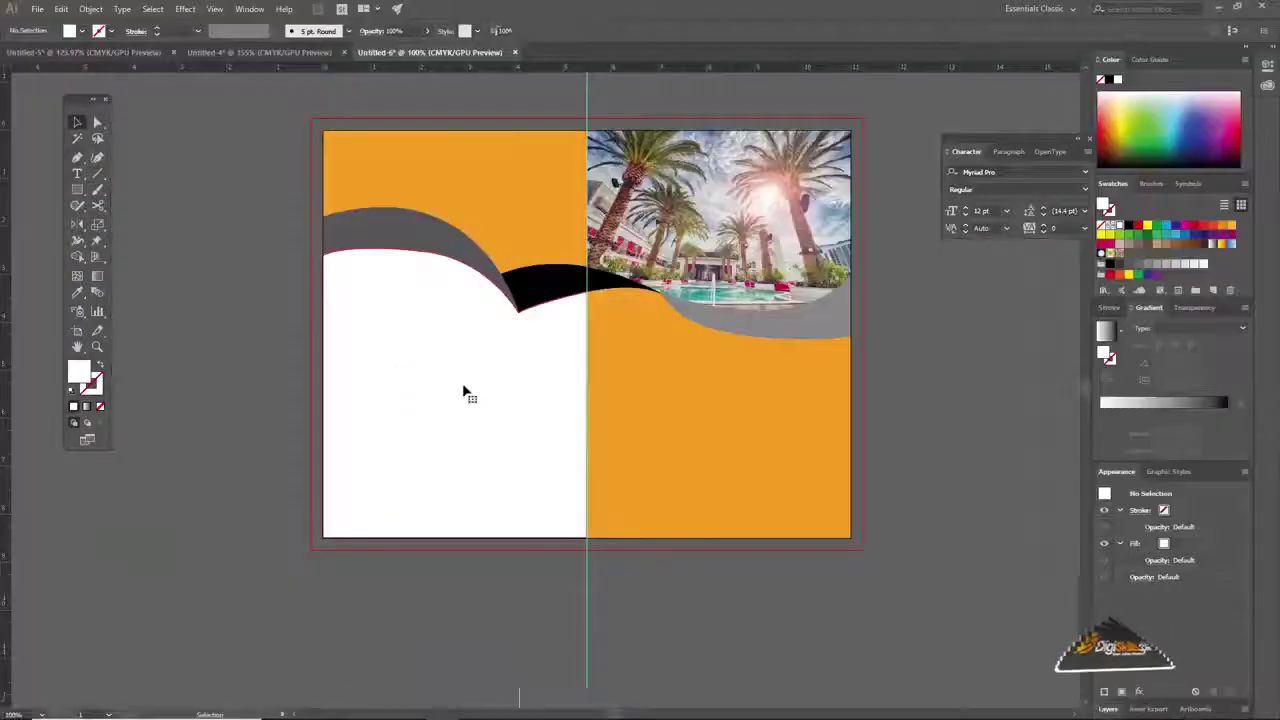
{"action": "left_click", "coordinate": [229, 33]}
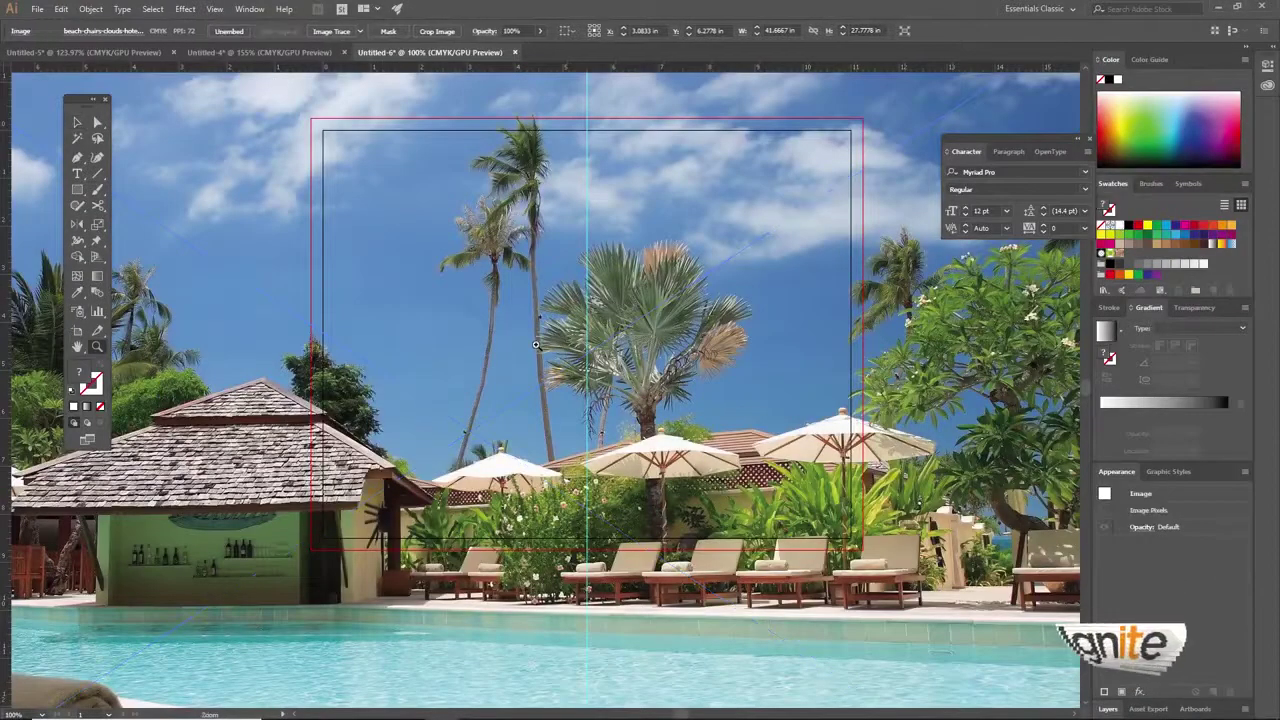
- Scale the beach pool picture proportionally about its centre to about 3.93 x 2.62 in, within the left white area
{"action": "key", "text": "z"}
{"action": "left_click", "coordinate": [538, 347], "text": "alt"}
{"action": "left_click", "coordinate": [538, 347], "text": "alt"}
{"action": "left_click", "coordinate": [536, 345], "text": "alt"}
{"action": "left_click", "coordinate": [536, 345], "text": "alt"}
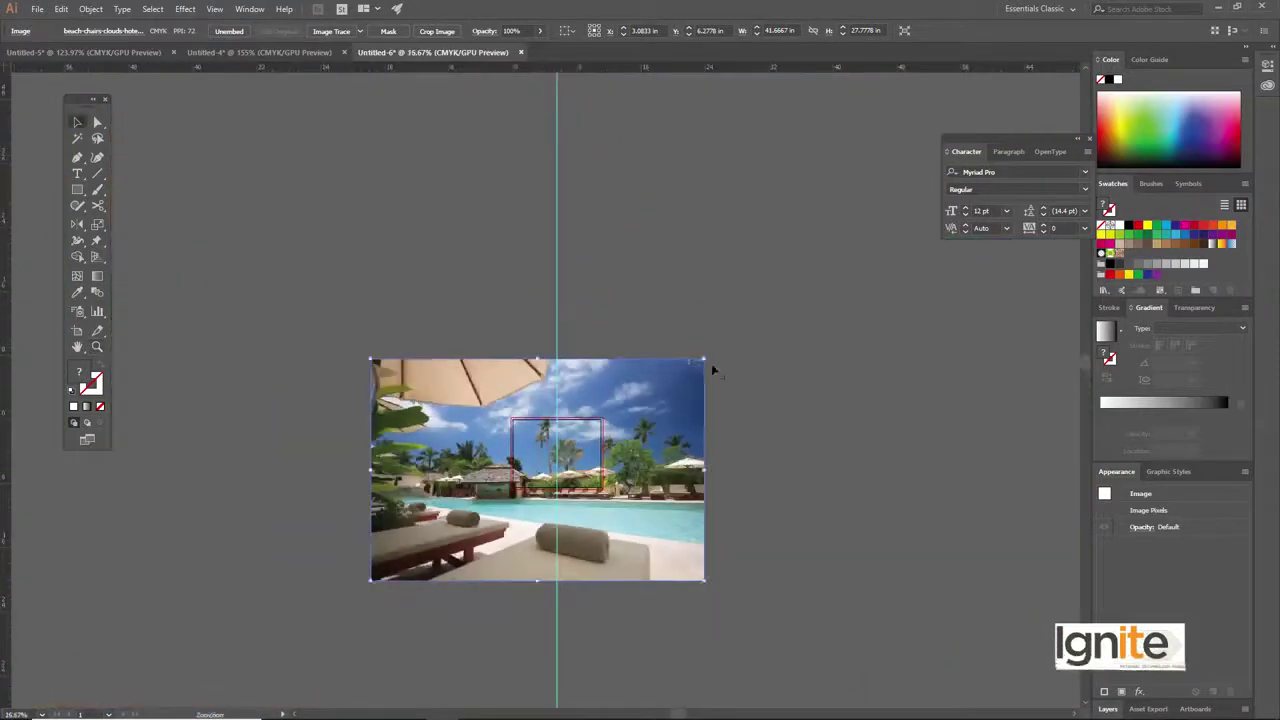
{"action": "left_click_drag", "start_coordinate": [706, 356], "coordinate": [553, 413]}
{"action": "key", "text": "z"}
{"action": "left_click", "coordinate": [543, 469]}
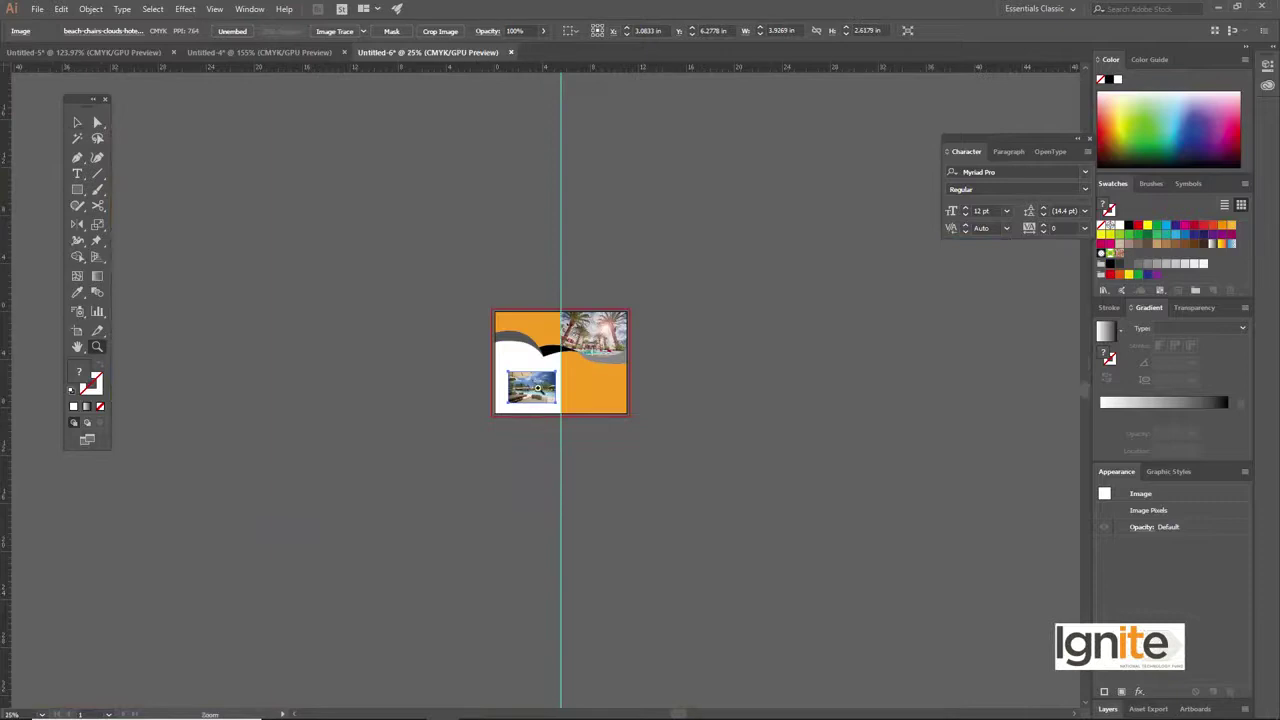
{"action": "left_click", "coordinate": [537, 388]}
{"action": "left_click", "coordinate": [526, 409]}
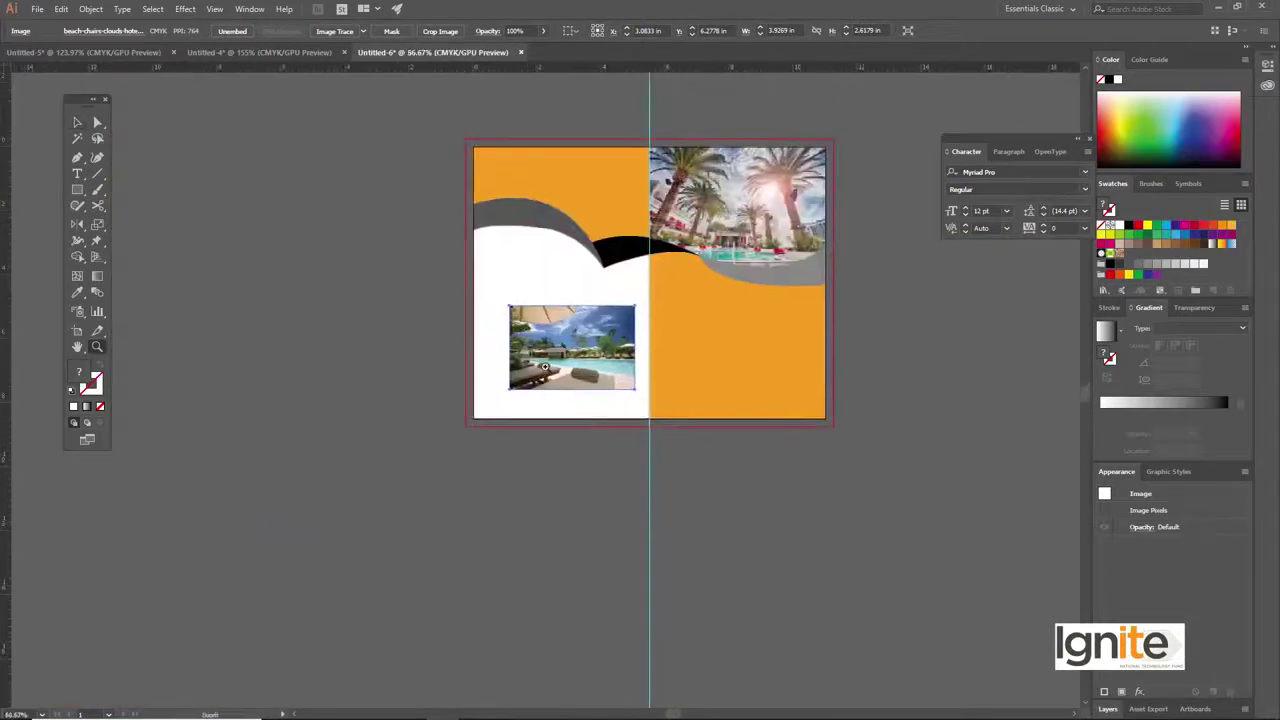
- Move the beach pool picture so it overlaps the white shape's left edge, and bring the white shape to the front
{"action": "left_click", "coordinate": [546, 368]}
{"action": "left_click", "coordinate": [546, 368]}
{"action": "scroll", "coordinate": [548, 369], "scroll_direction": "up", "scroll_amount": 1}
{"action": "left_click_drag", "start_coordinate": [580, 398], "coordinate": [517, 274]}
{"action": "key", "text": "v"}
{"action": "left_click", "coordinate": [513, 270]}
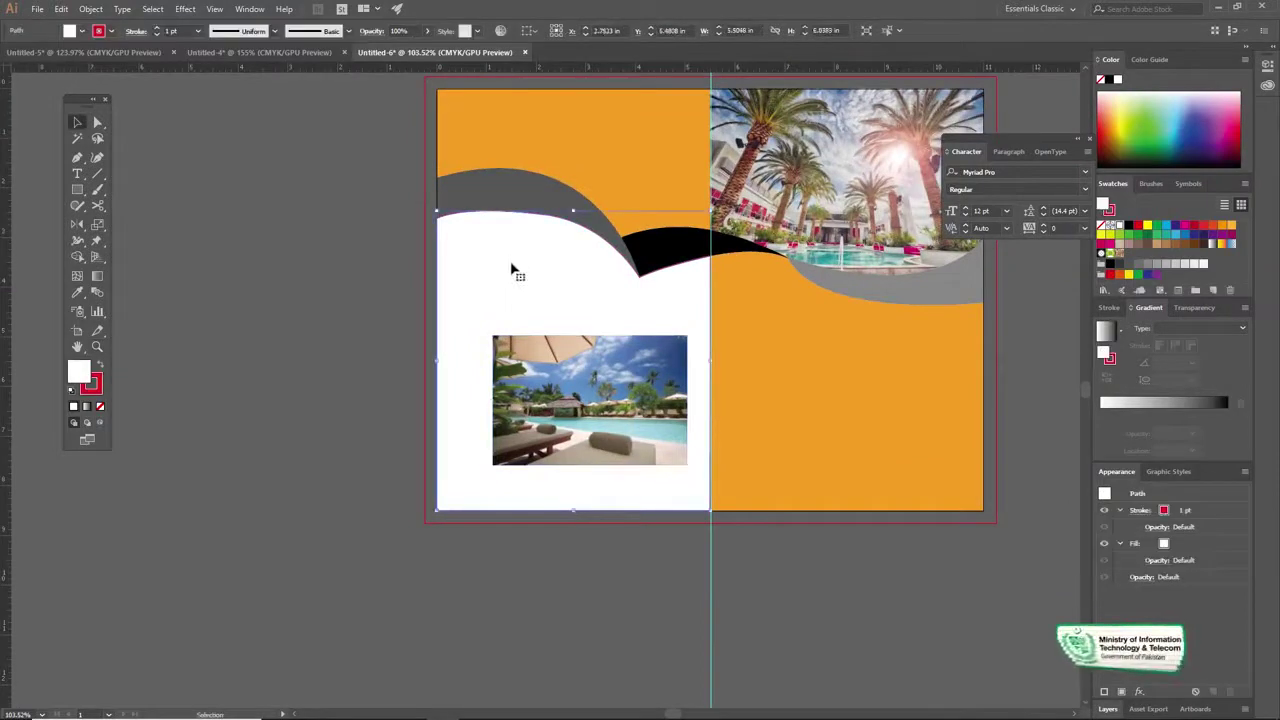
{"action": "left_click_drag", "start_coordinate": [620, 340], "coordinate": [433, 283]}
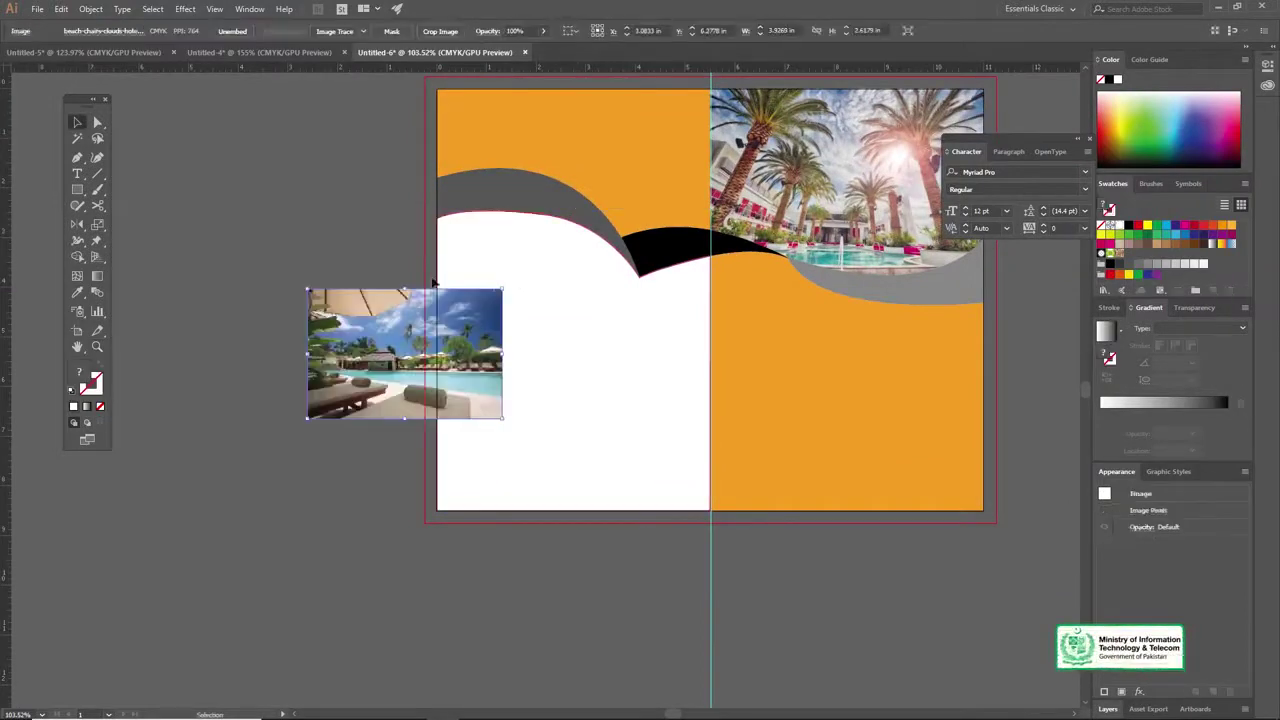
{"action": "right_click", "coordinate": [463, 246]}
{"action": "mouse_move", "coordinate": [500, 449]}
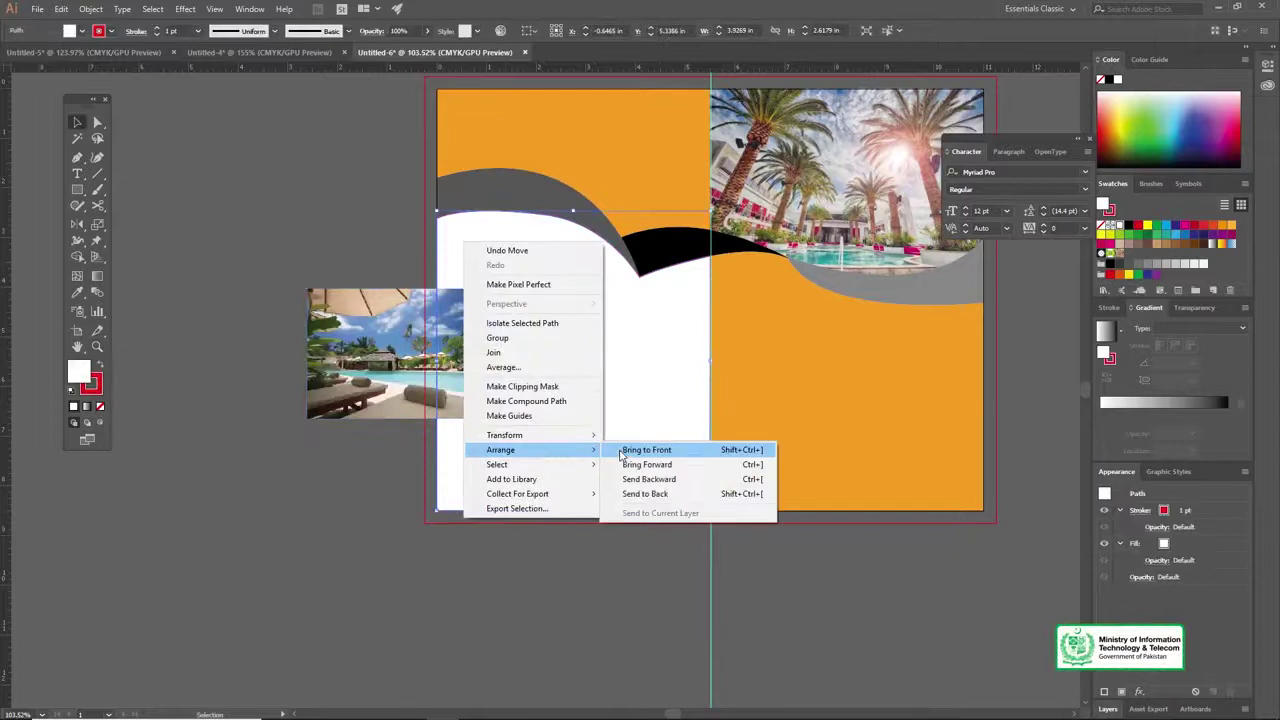
{"action": "left_click", "coordinate": [645, 450]}
- Clip the beach pool picture to the white shape with a clipping mask
{"action": "left_click", "coordinate": [397, 328], "text": "shift"}
{"action": "right_click", "coordinate": [489, 255]}
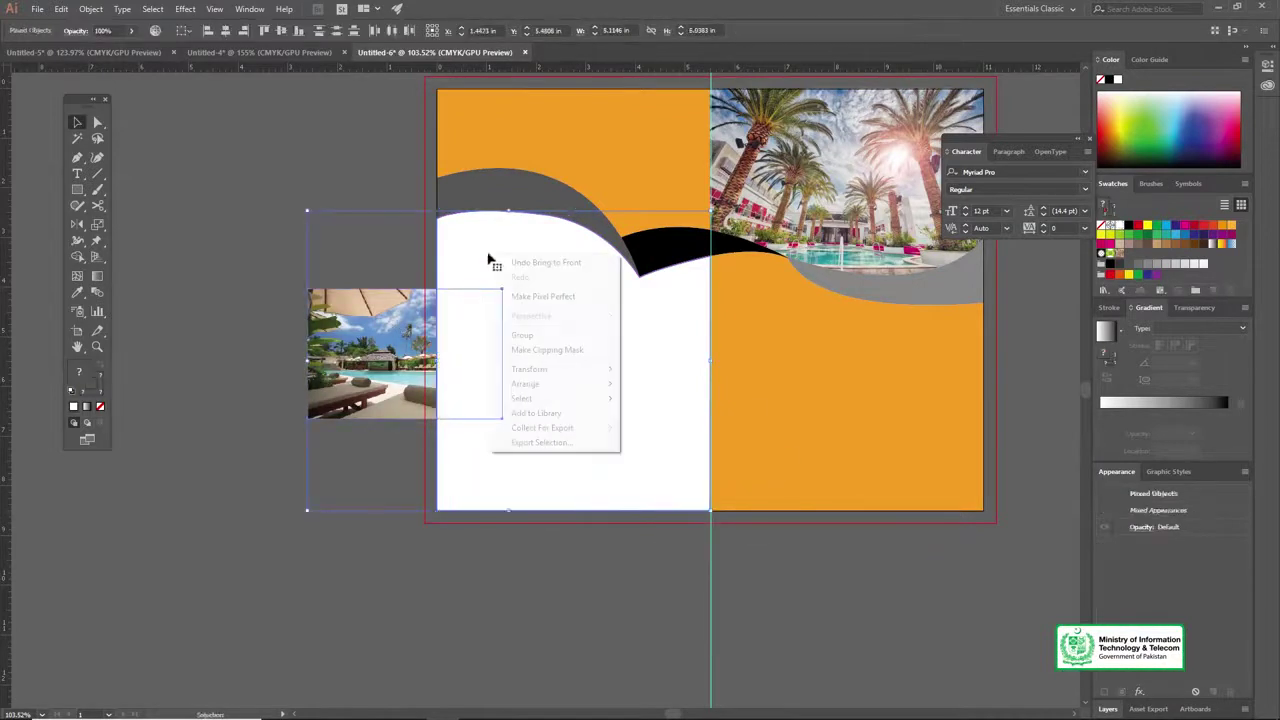
{"action": "left_click", "coordinate": [537, 350]}
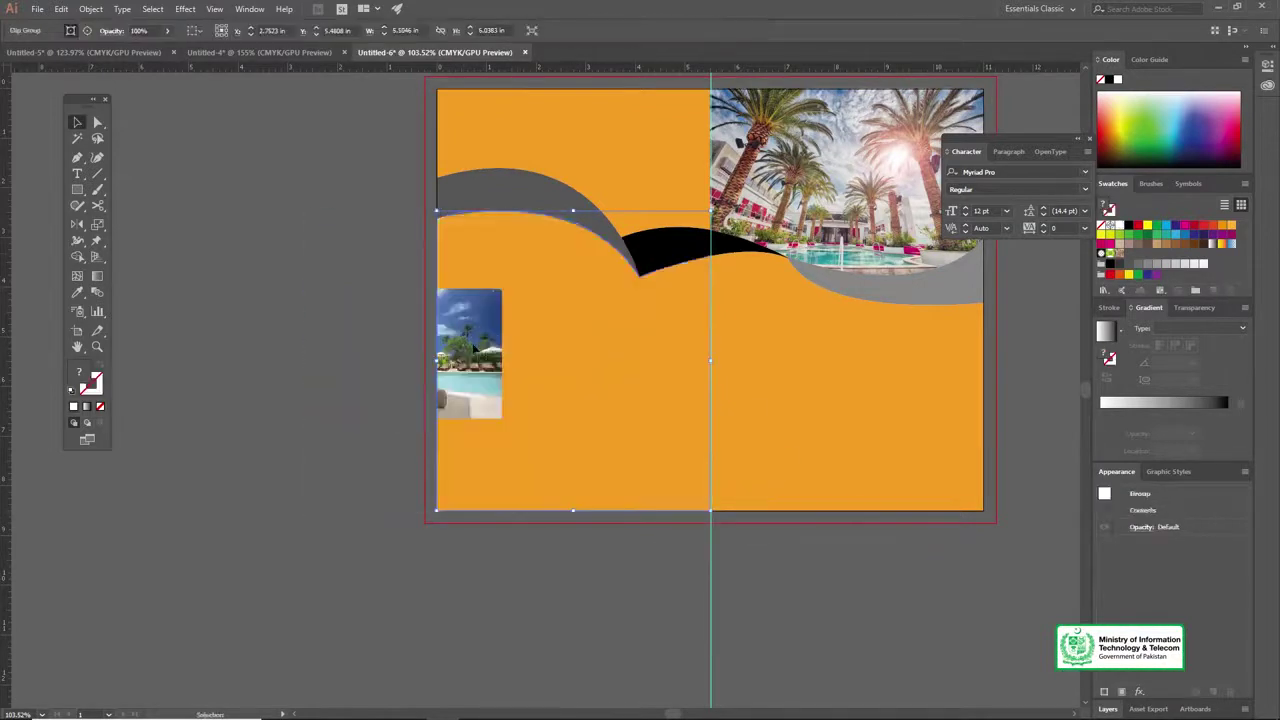
- Enlarge the beach pool picture inside its clip group to about 9.3 x 6.2 in, position it to fill the shape, and exit isolation mode
{"action": "double_click", "coordinate": [478, 340]}
{"action": "left_click_drag", "start_coordinate": [478, 340], "coordinate": [555, 260]}
{"action": "left_click_drag", "start_coordinate": [579, 342], "coordinate": [864, 630]}
{"action": "left_click_drag", "start_coordinate": [556, 384], "coordinate": [562, 384]}
{"action": "left_click", "coordinate": [551, 382], "text": "shift"}
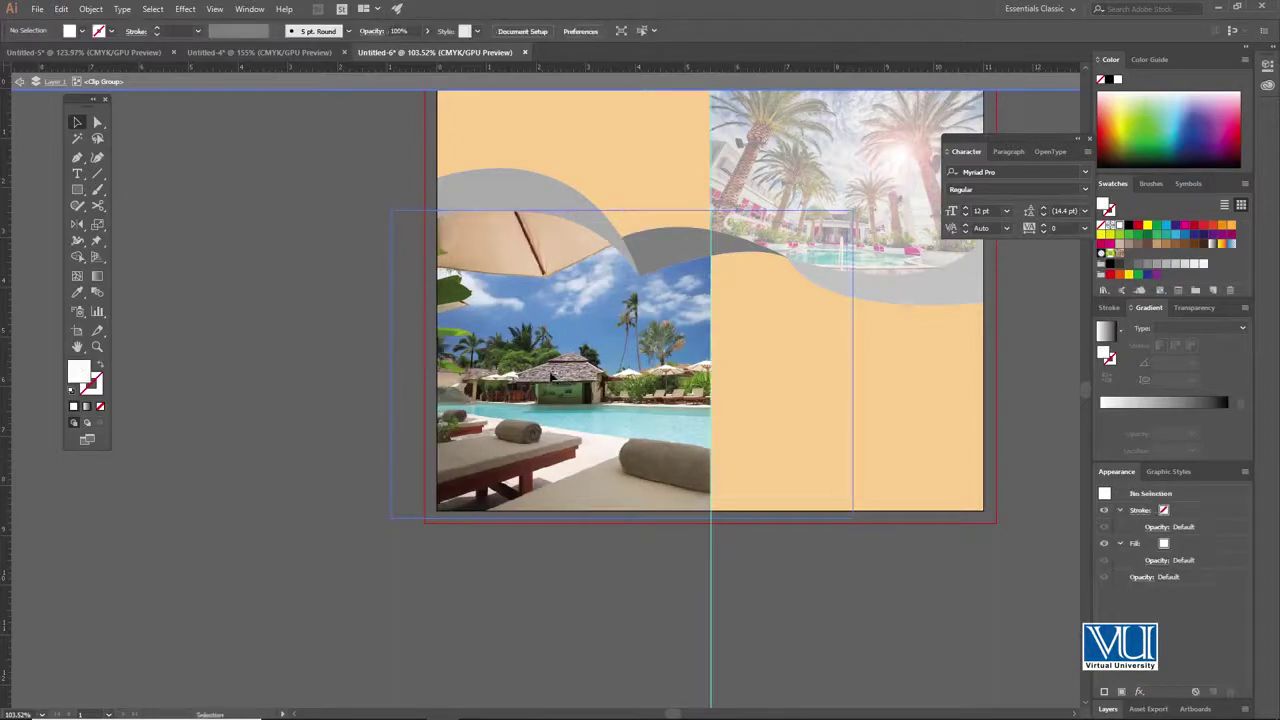
{"action": "left_click", "coordinate": [552, 376]}
{"action": "mouse_move", "coordinate": [581, 374]}
{"action": "left_mouse_down"}
{"action": "mouse_move", "coordinate": [562, 366]}
{"action": "mouse_move", "coordinate": [595, 372]}
{"action": "left_mouse_up"}
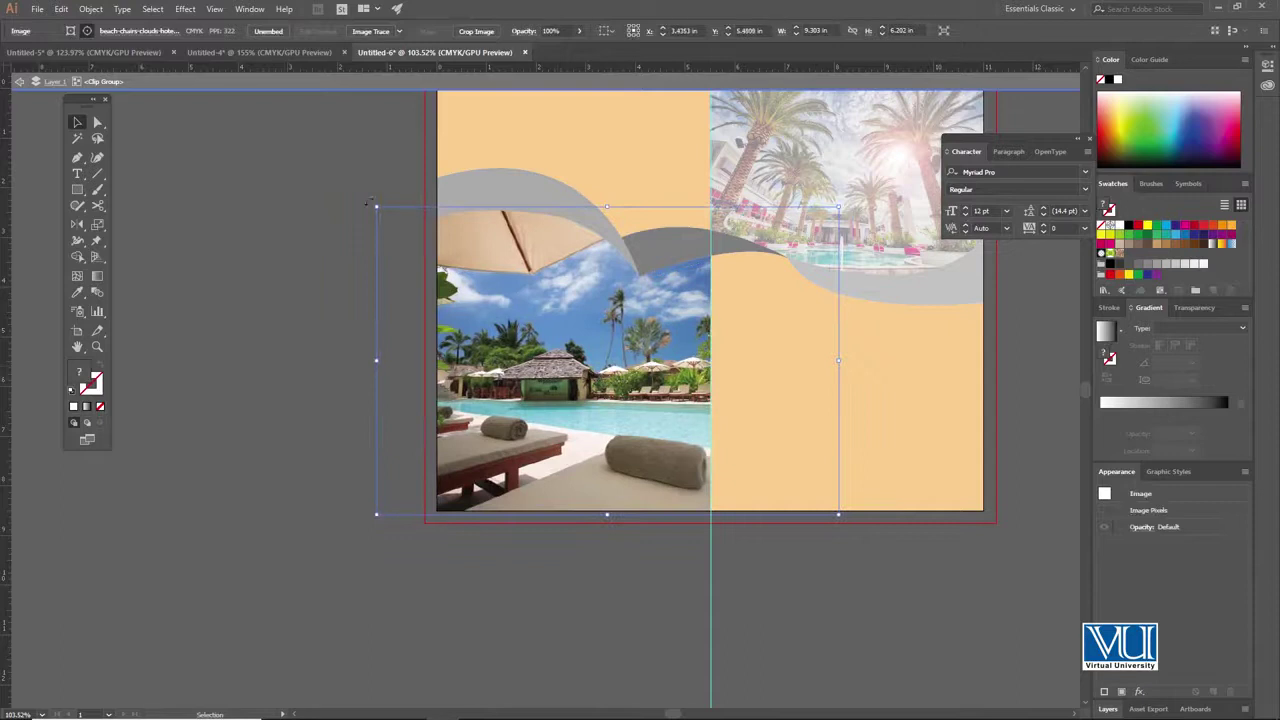
{"action": "double_click", "coordinate": [291, 274]}
- Copy the white ABC RESORT logo from the Untitled-4 document and return to the Untitled-6 brochure
{"action": "left_click", "coordinate": [568, 353], "text": "ctrl+alt"}
{"action": "left_click", "coordinate": [568, 353], "text": "ctrl+alt"}
{"action": "left_click_drag", "start_coordinate": [618, 422], "coordinate": [467, 402]}
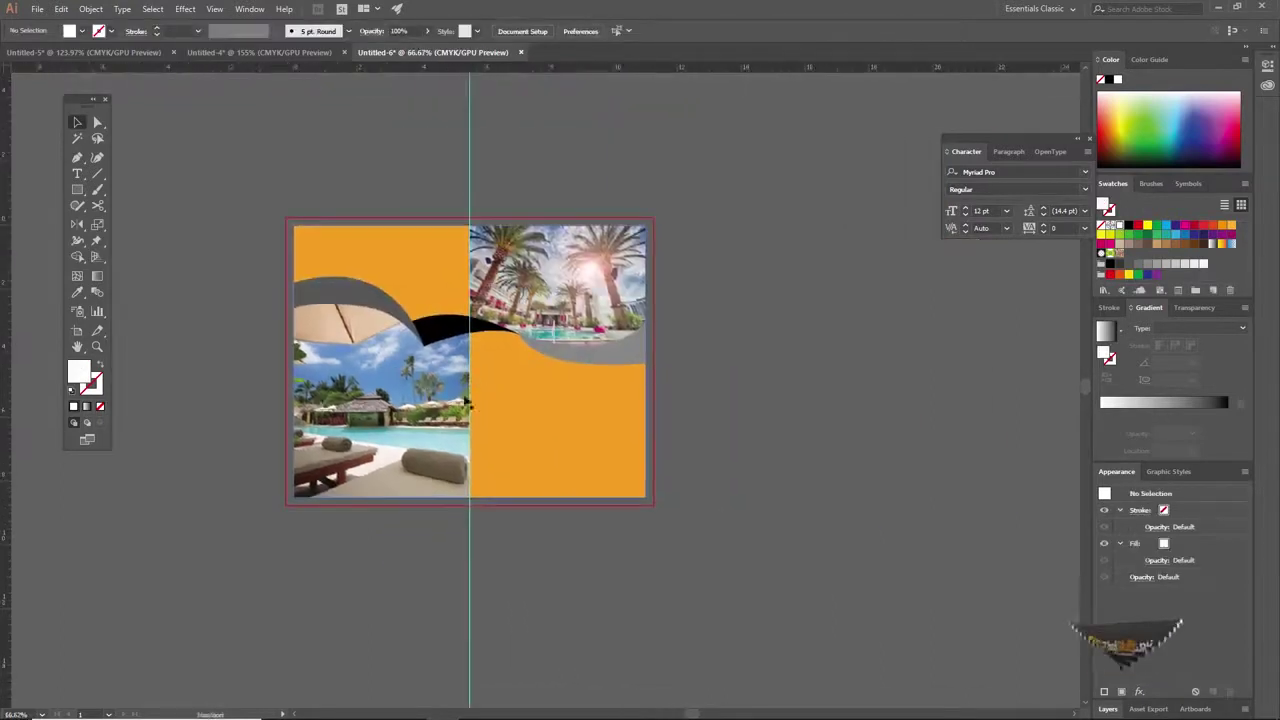
{"action": "left_click", "coordinate": [459, 400], "text": "ctrl"}
{"action": "left_click_drag", "start_coordinate": [735, 407], "coordinate": [689, 369]}
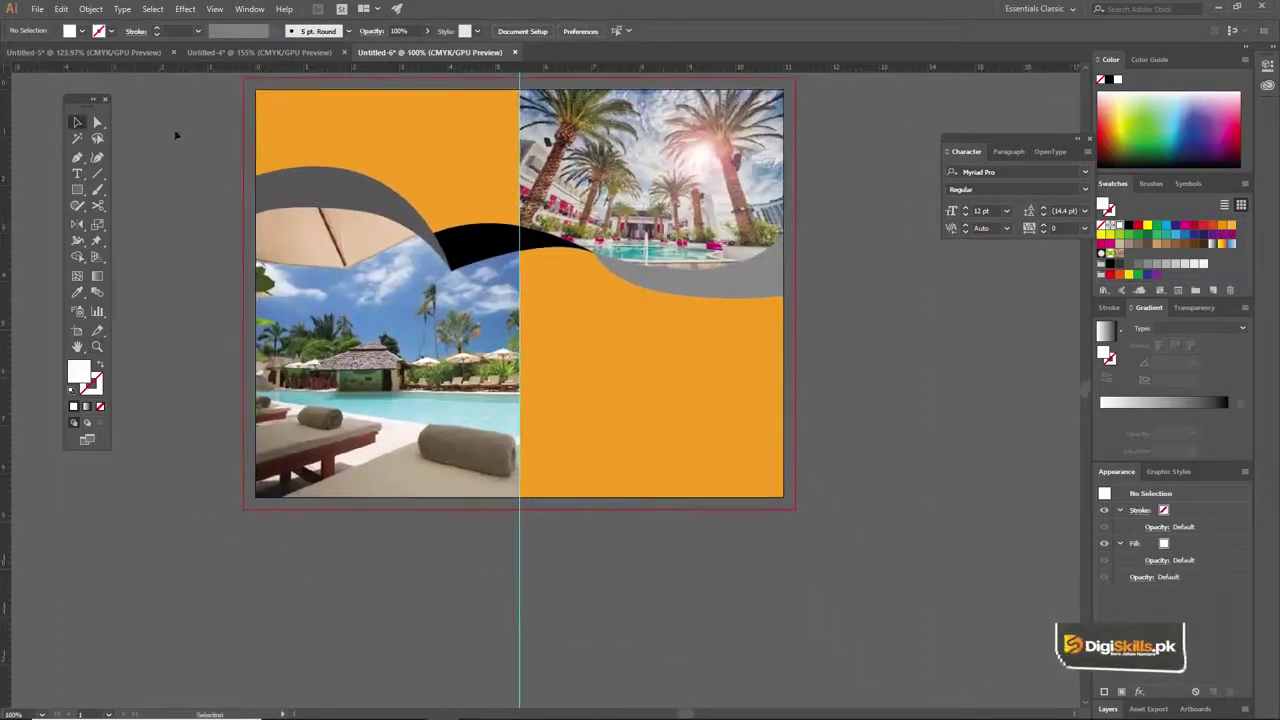
{"action": "left_click", "coordinate": [251, 52]}
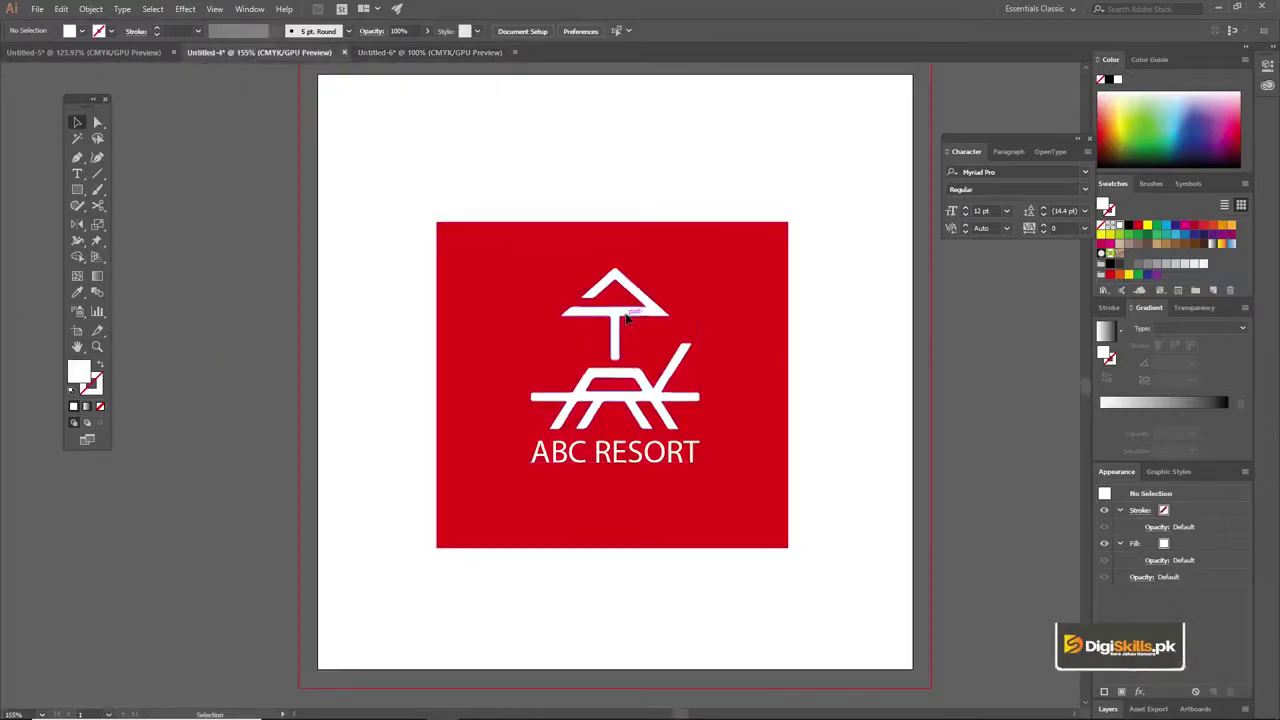
{"action": "left_click", "coordinate": [551, 337]}
{"action": "left_click", "coordinate": [456, 54]}
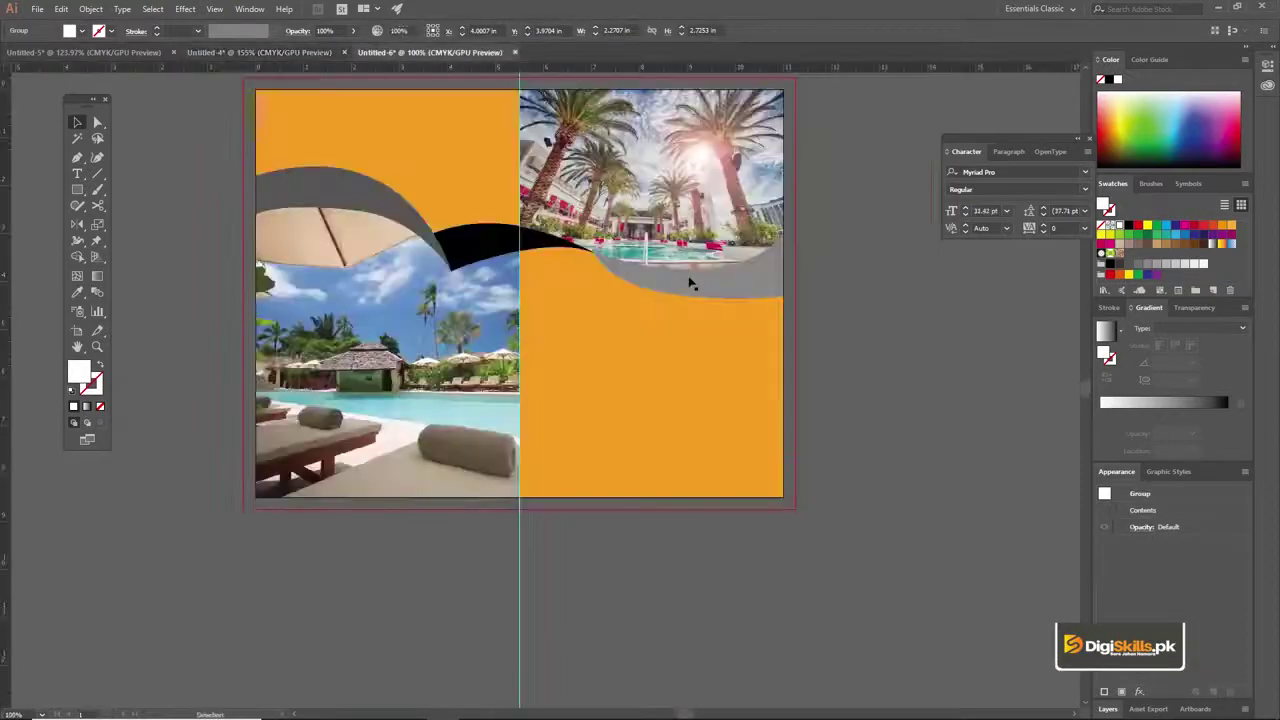
- Paste the logo onto the right page's orange area and scale it proportionally to about 1.47 x 1.76 in
{"action": "left_click", "coordinate": [676, 359]}
{"action": "key", "text": "ctrl+v"}
{"action": "left_click_drag", "start_coordinate": [540, 362], "coordinate": [655, 355]}
{"action": "left_click_drag", "start_coordinate": [705, 318], "coordinate": [687, 324]}
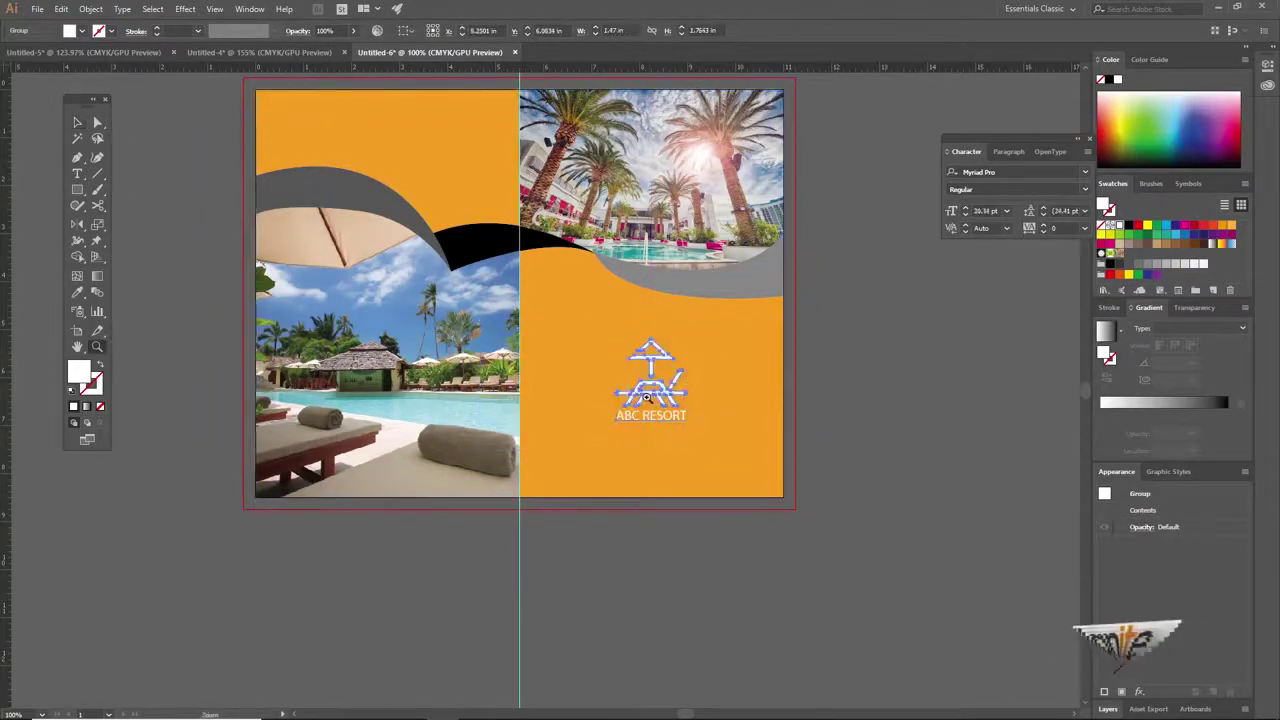
- Scale the ABC RESORT logo proportionally about its centre to about 1.23 x 1.48 in
{"action": "left_click", "coordinate": [650, 400], "text": "ctrl"}
{"action": "left_click", "coordinate": [526, 400], "text": "ctrl"}
{"action": "left_click", "coordinate": [529, 397], "text": "ctrl"}
{"action": "left_click_drag", "start_coordinate": [569, 326], "coordinate": [566, 356]}
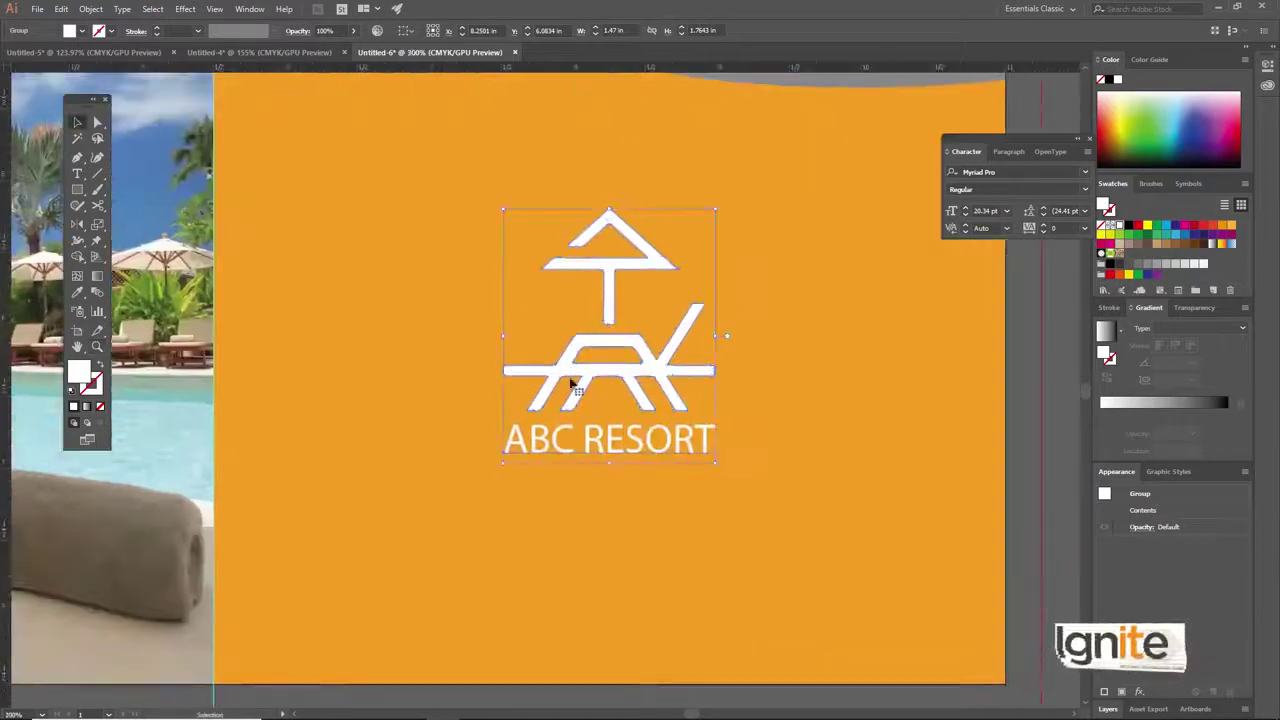
{"action": "left_click_drag", "start_coordinate": [504, 462], "coordinate": [515, 443]}
- Draw a thin white rectangle about 5.5 x 0.08 in just below the right page, spanning the page's full width
{"action": "key", "text": "ctrl+alt+space"}
{"action": "left_click", "coordinate": [509, 354], "text": "alt"}
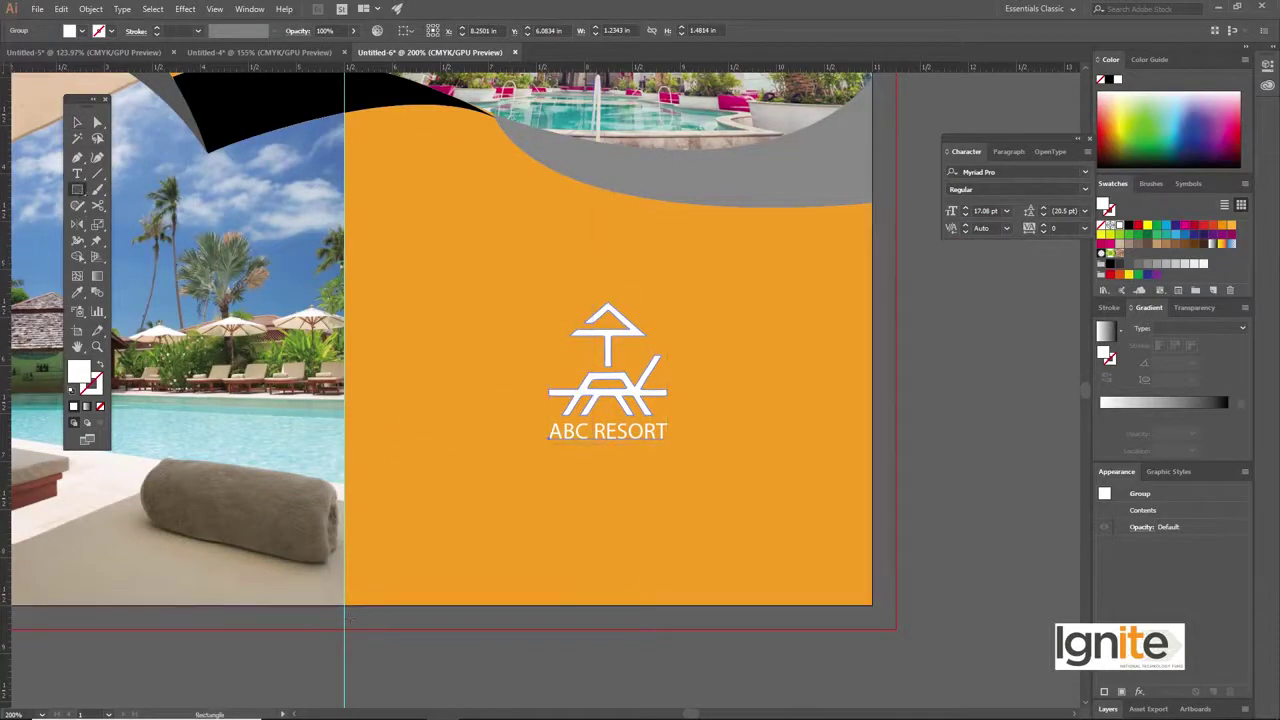
{"action": "left_click_drag", "start_coordinate": [345, 606], "coordinate": [872, 614]}
{"action": "key", "text": "v"}
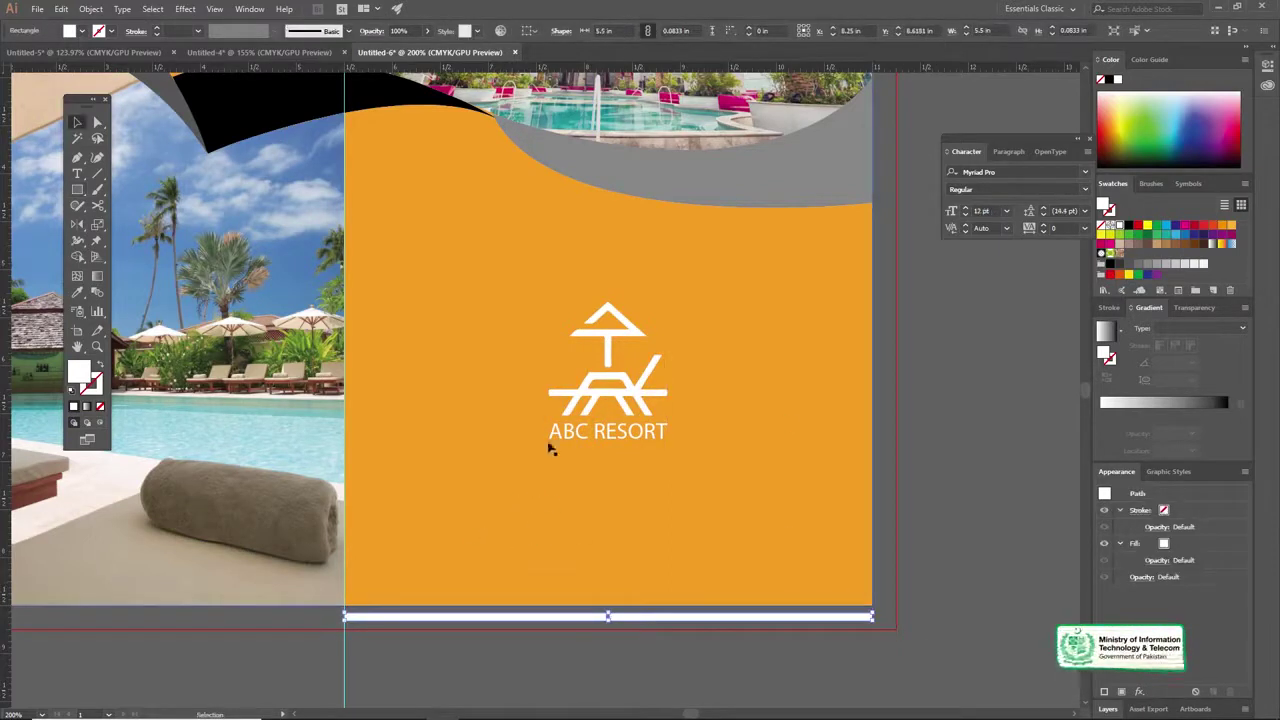
- Align the logo's horizontal centre with the thin white rectangle, and move the logo slightly up the orange area
{"action": "left_click", "coordinate": [587, 404]}
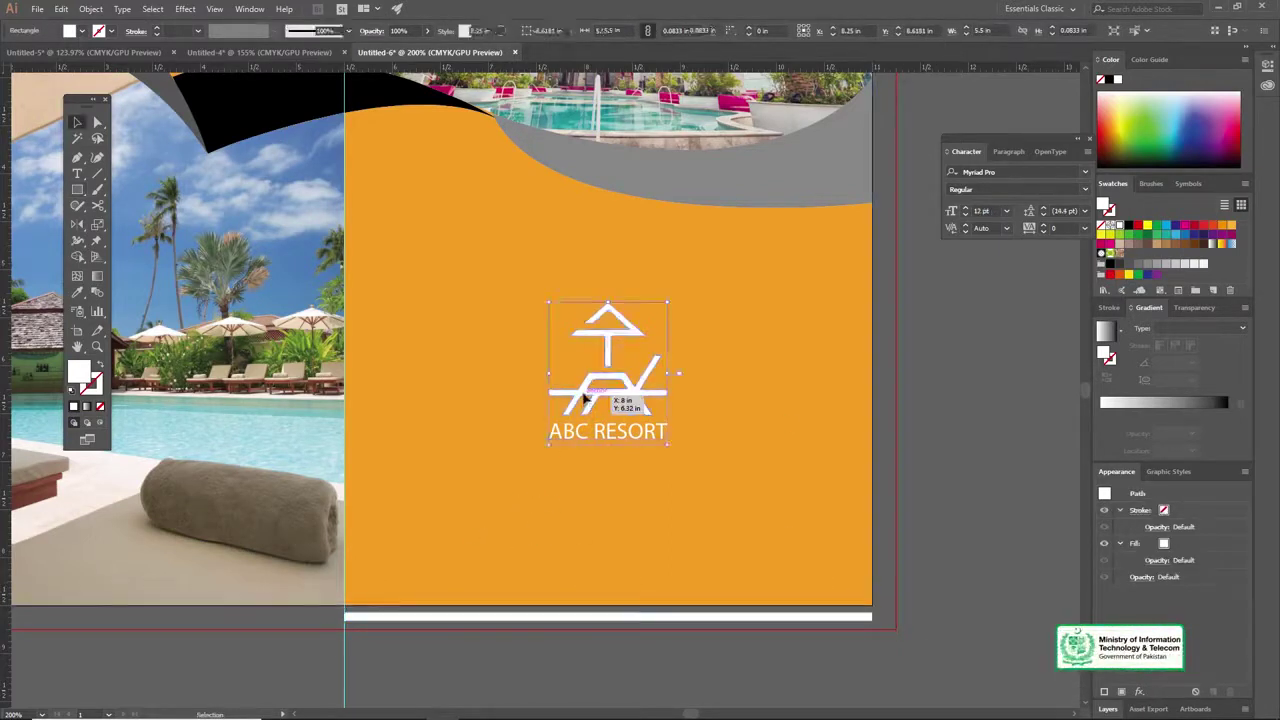
{"action": "left_click", "coordinate": [539, 620], "text": "shift"}
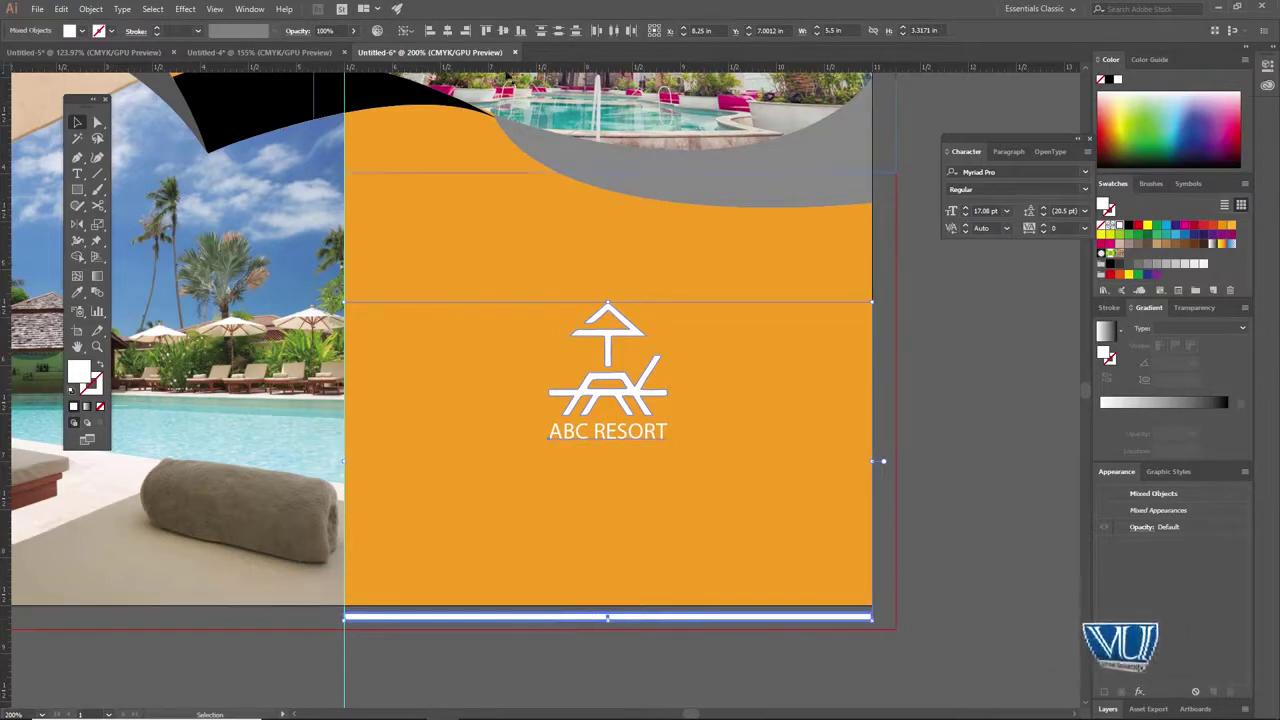
{"action": "left_click", "coordinate": [447, 31]}
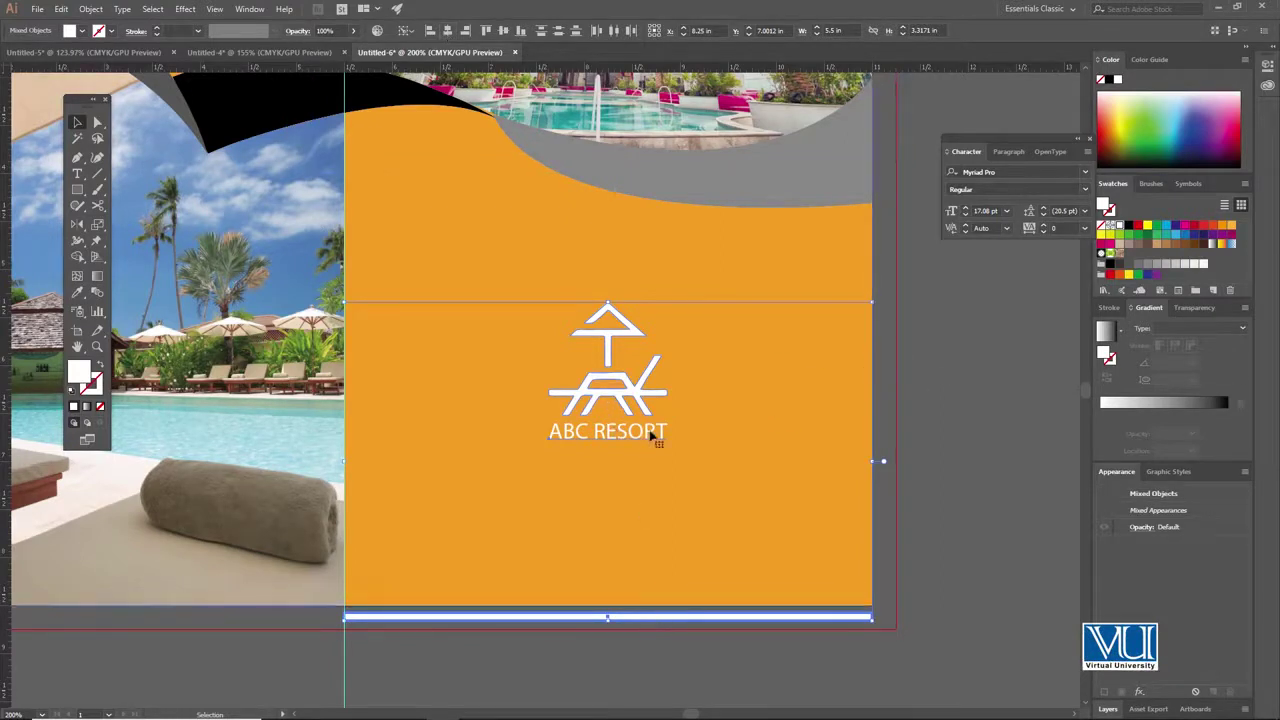
{"action": "left_click", "coordinate": [934, 296]}
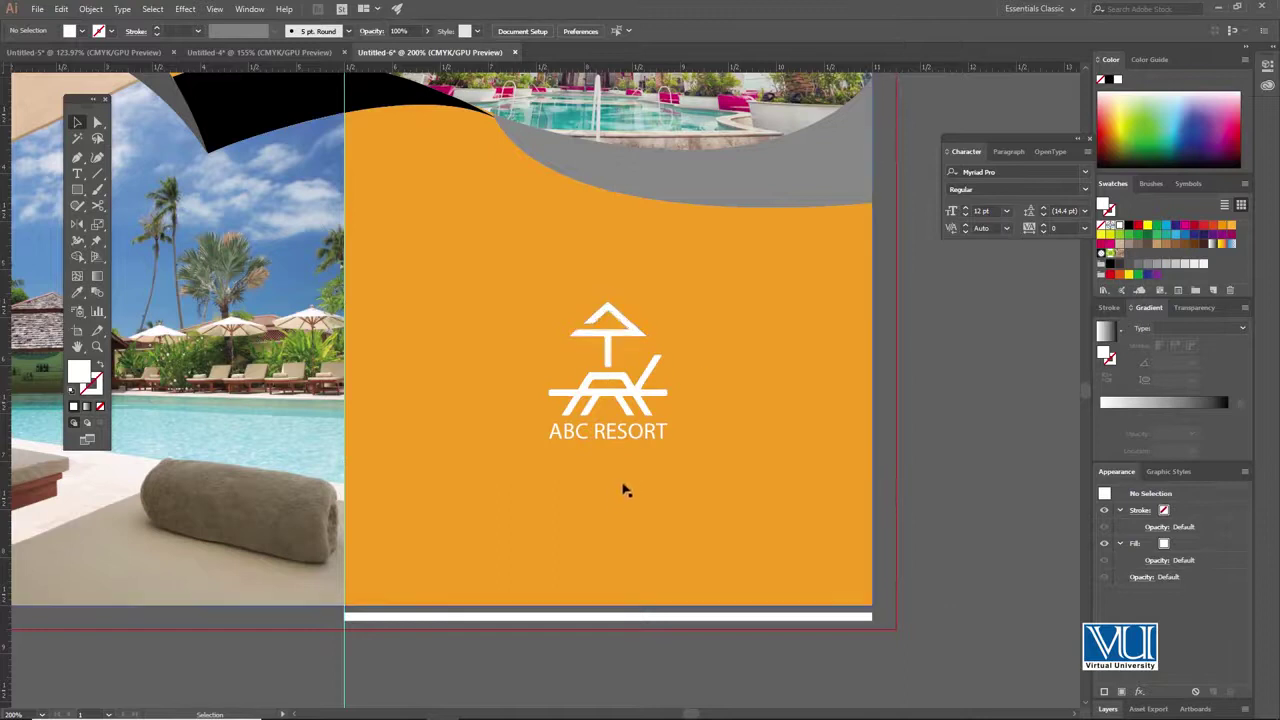
{"action": "left_click", "coordinate": [640, 402]}
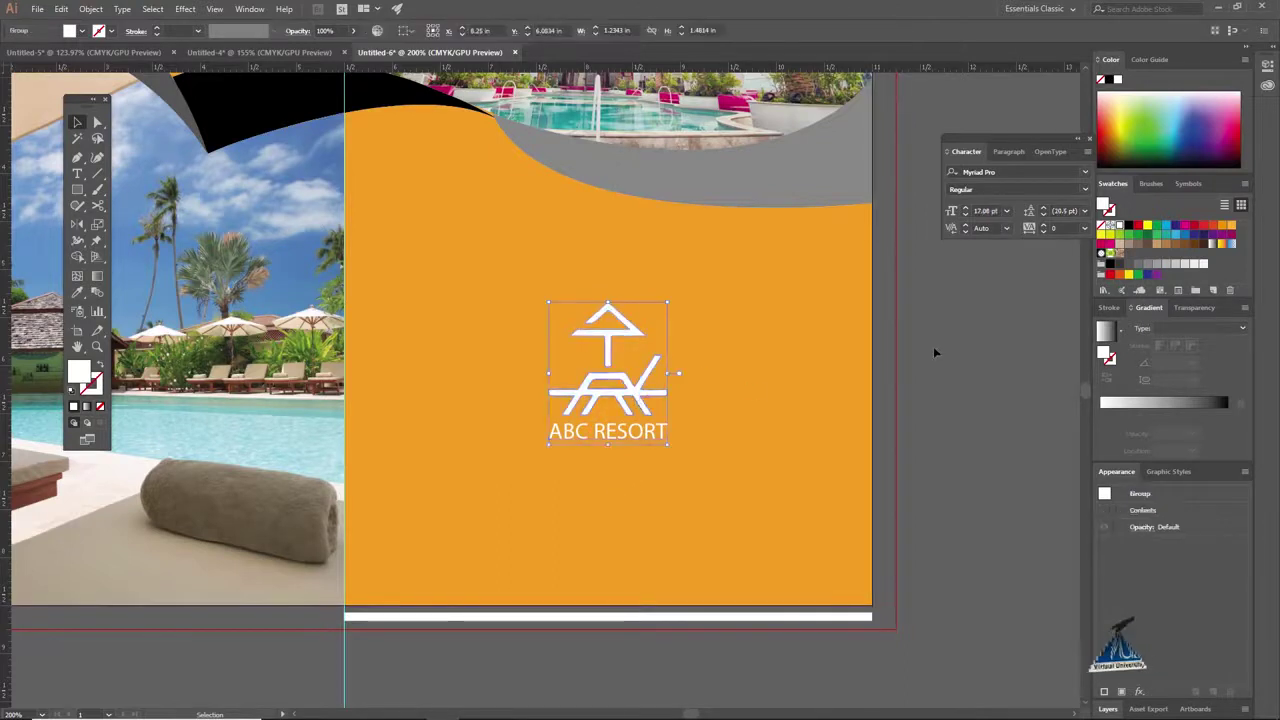
{"action": "left_click_drag", "start_coordinate": [605, 340], "coordinate": [605, 304]}
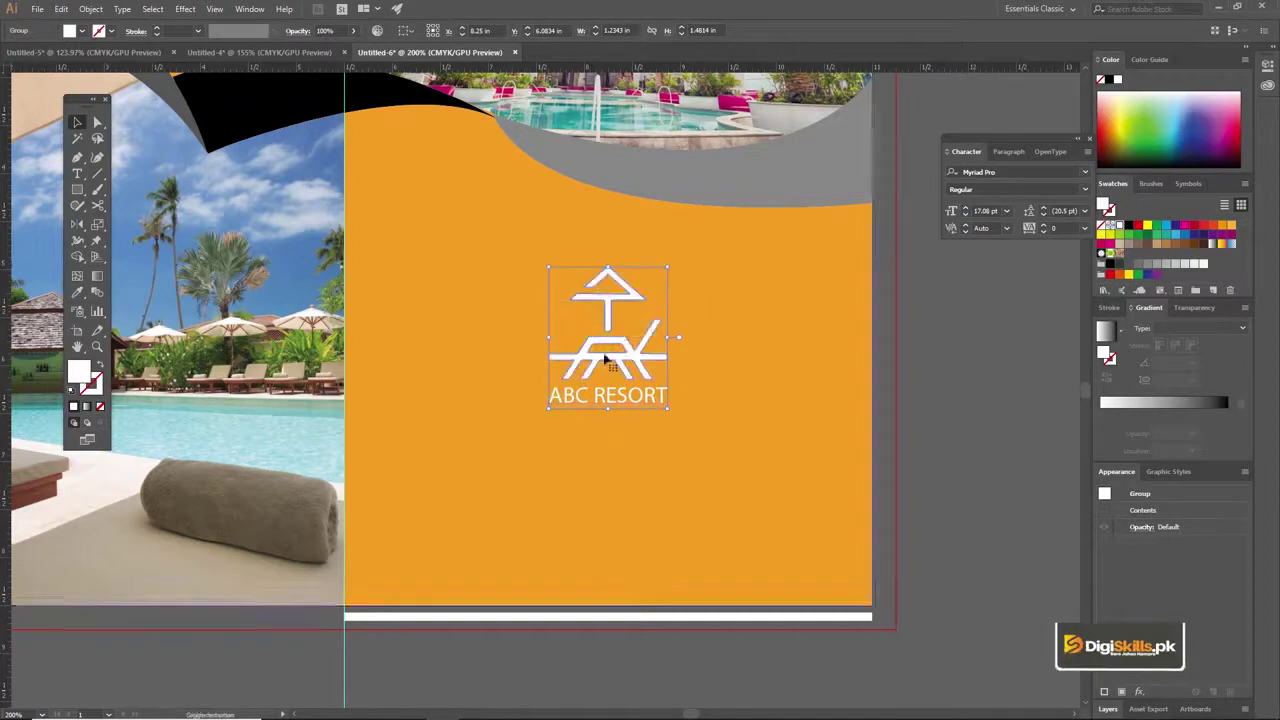
- Add the text "Enjoy your holidays..." below the logo and scale it up to about 27.8 pt
{"action": "key", "text": "t"}
{"action": "left_click", "coordinate": [499, 461]}
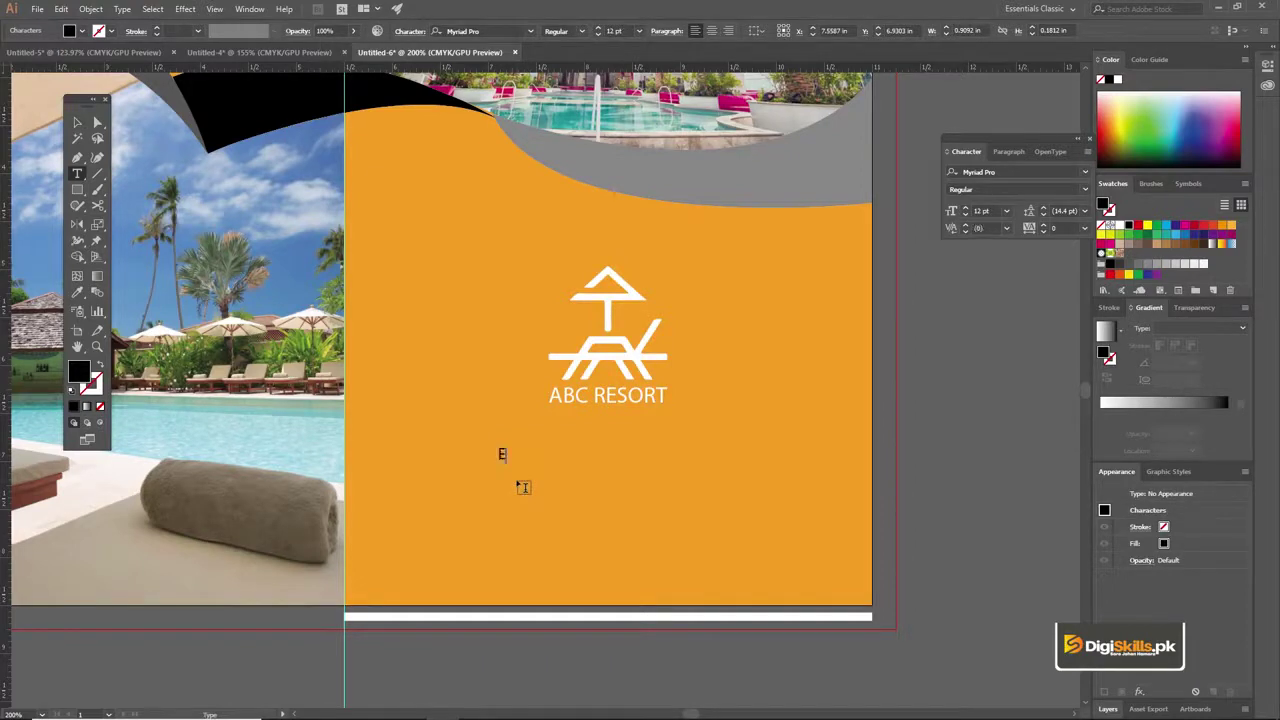
{"action": "type", "text": "Enjoy your holidays."}
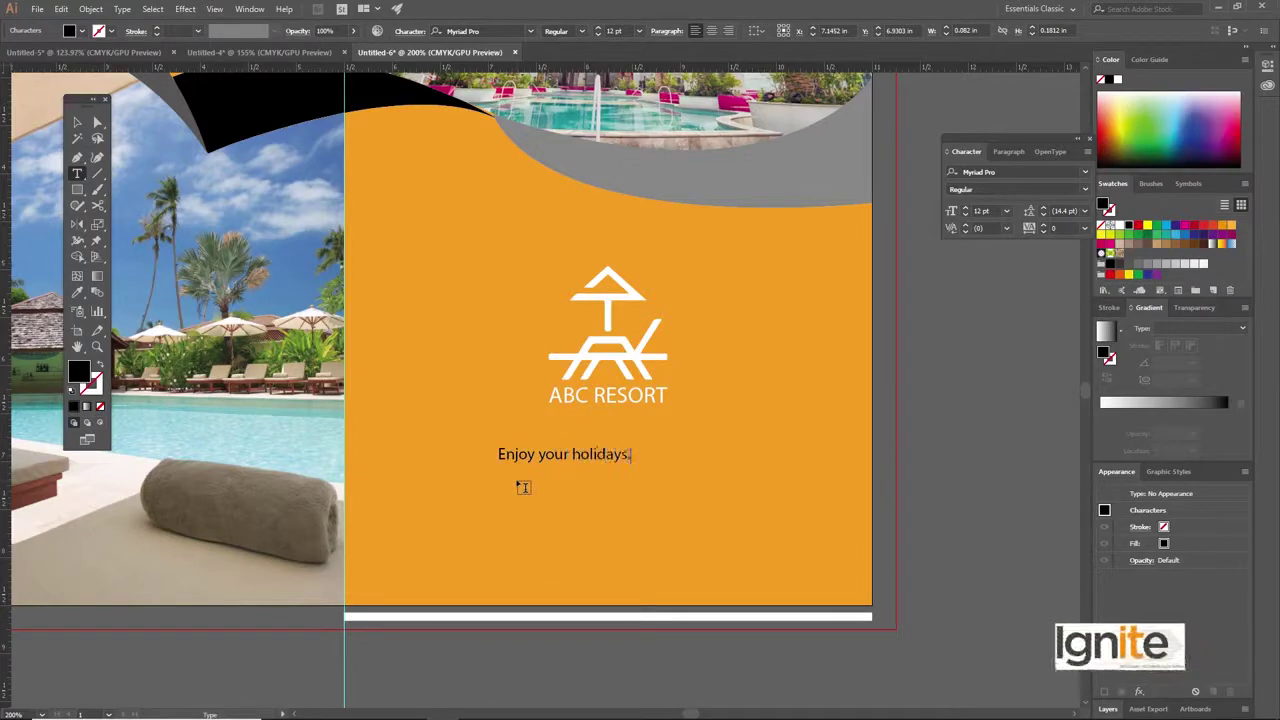
{"action": "scroll", "coordinate": [520, 476], "scroll_direction": "up", "scroll_amount": 1}
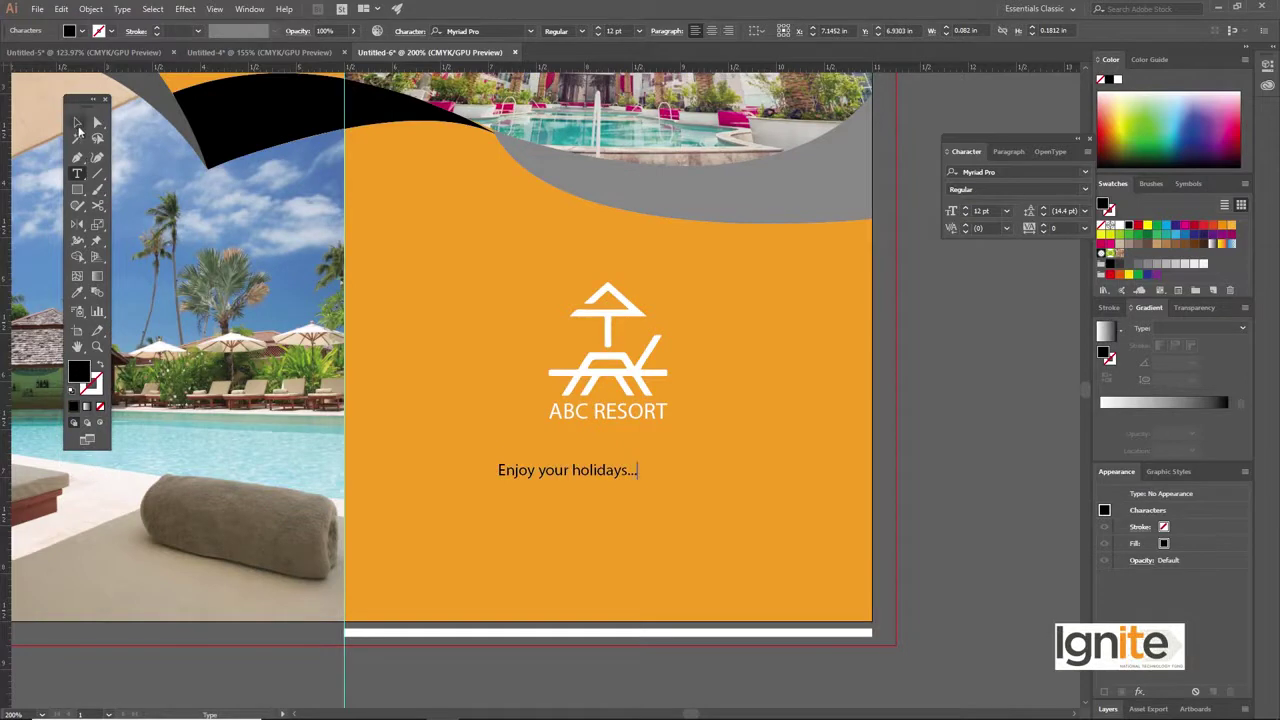
{"action": "left_click", "coordinate": [78, 124]}
{"action": "left_click_drag", "start_coordinate": [640, 465], "coordinate": [838, 396]}
{"action": "mouse_move", "coordinate": [710, 465]}
{"action": "left_mouse_down"}
{"action": "mouse_move", "coordinate": [677, 486]}
{"action": "mouse_move", "coordinate": [697, 483]}
{"action": "left_mouse_up"}
- Change the tagline's font to Christmas Time Personal Use Regular
{"action": "key", "text": "t"}
{"action": "triple_click", "coordinate": [618, 482]}
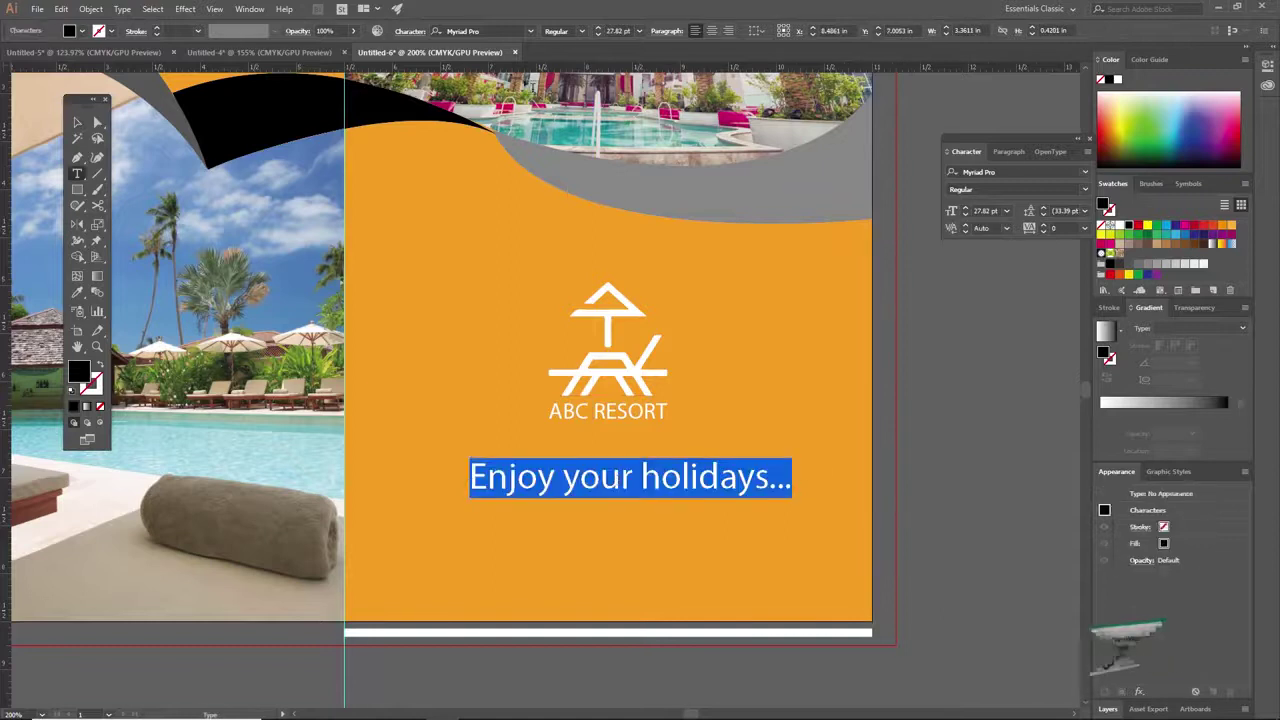
{"action": "left_click", "coordinate": [490, 31]}
{"action": "type", "text": "christmas"}
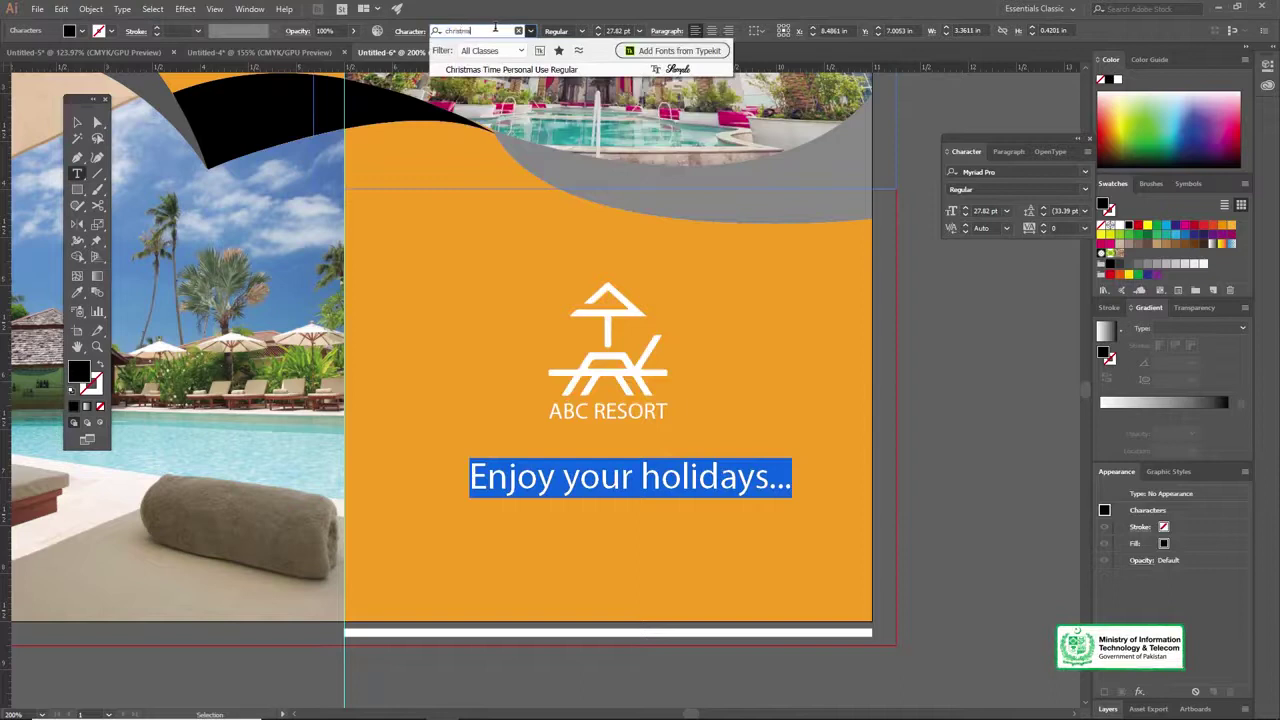
{"action": "left_click", "coordinate": [502, 70]}
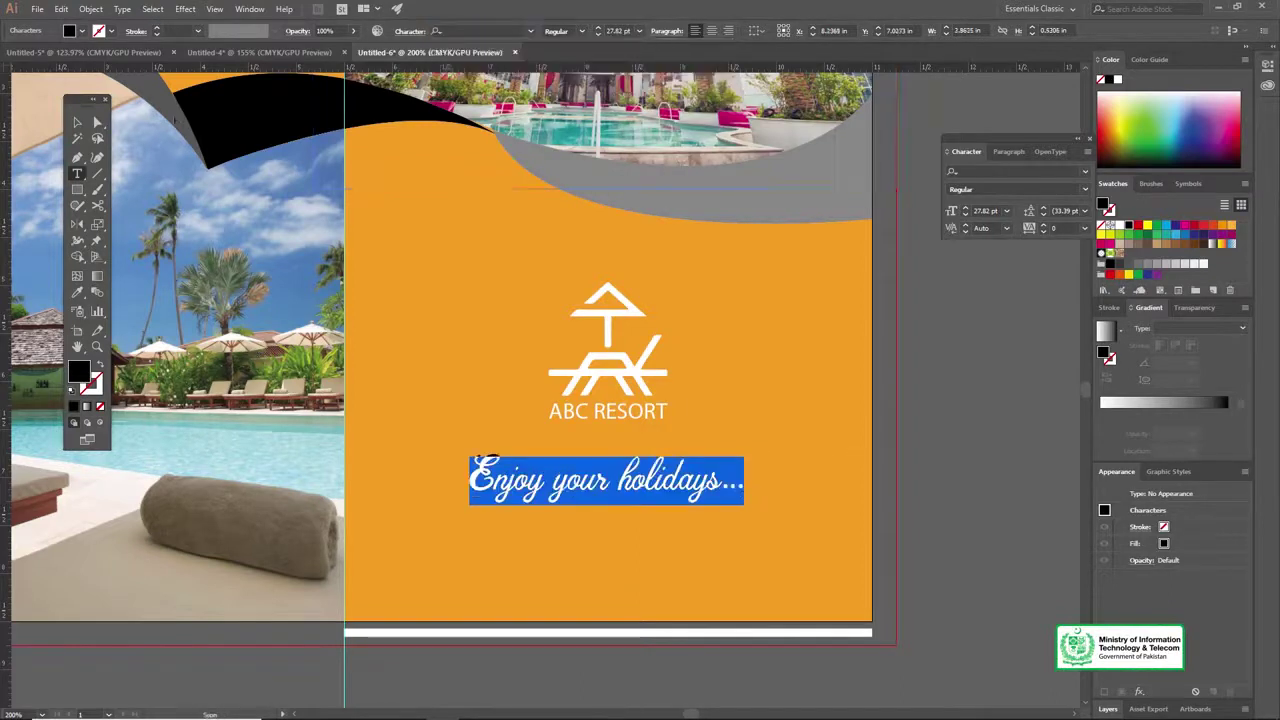
- Enlarge the tagline to about 30.8 pt and fill it with white
{"action": "left_click", "coordinate": [78, 121]}
{"action": "left_click_drag", "start_coordinate": [744, 456], "coordinate": [773, 450]}
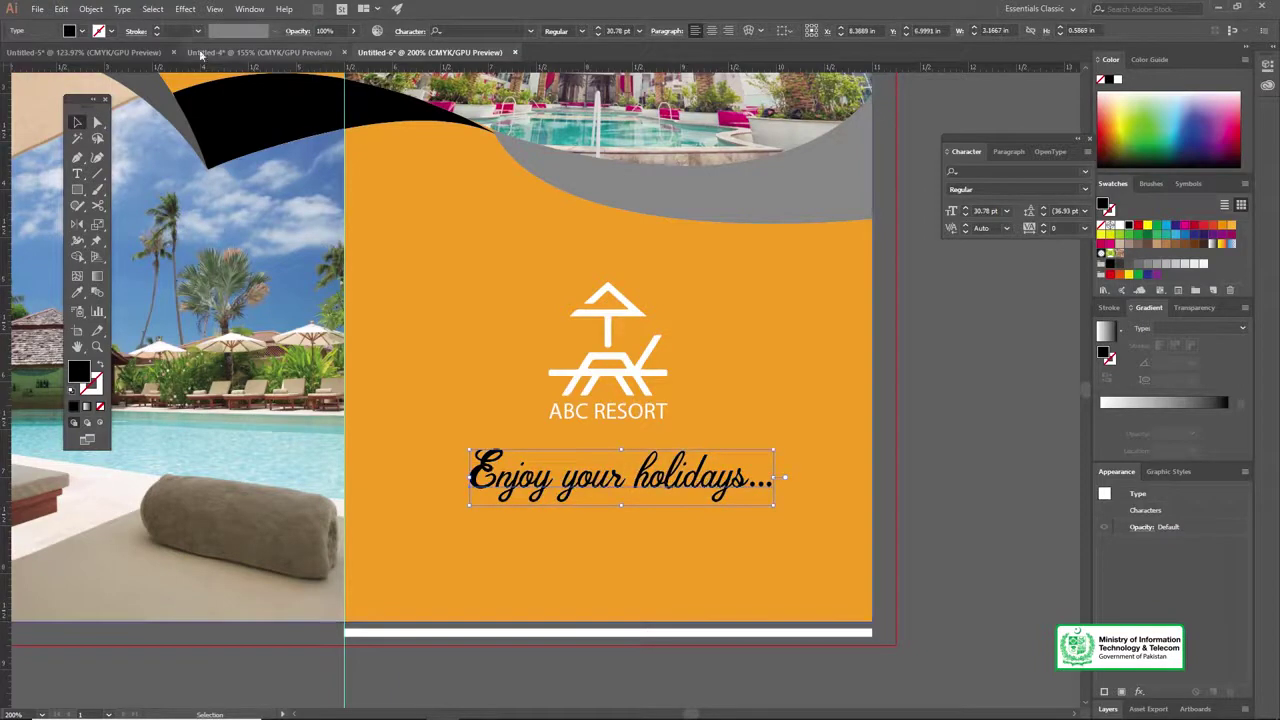
{"action": "left_click", "coordinate": [70, 31]}
{"action": "left_click", "coordinate": [29, 60]}
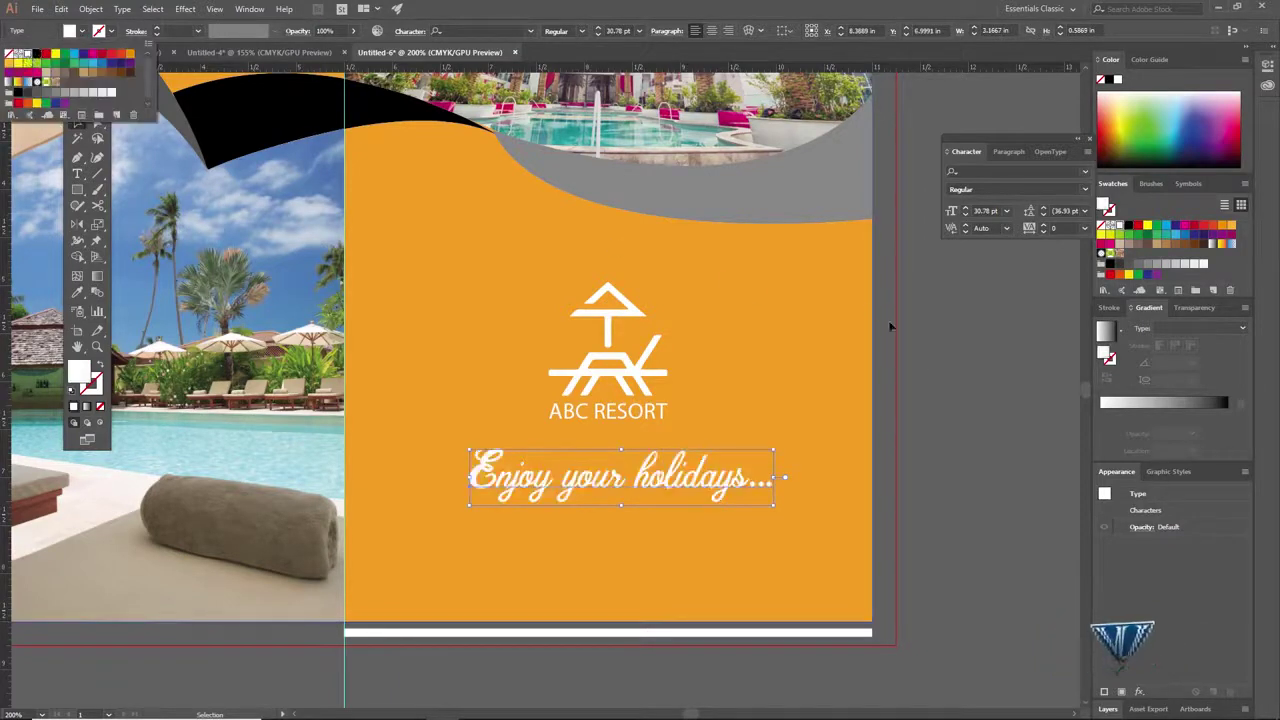
- Align the horizontal centres of the tagline and the ABC RESORT logo
{"action": "left_click", "coordinate": [685, 480]}
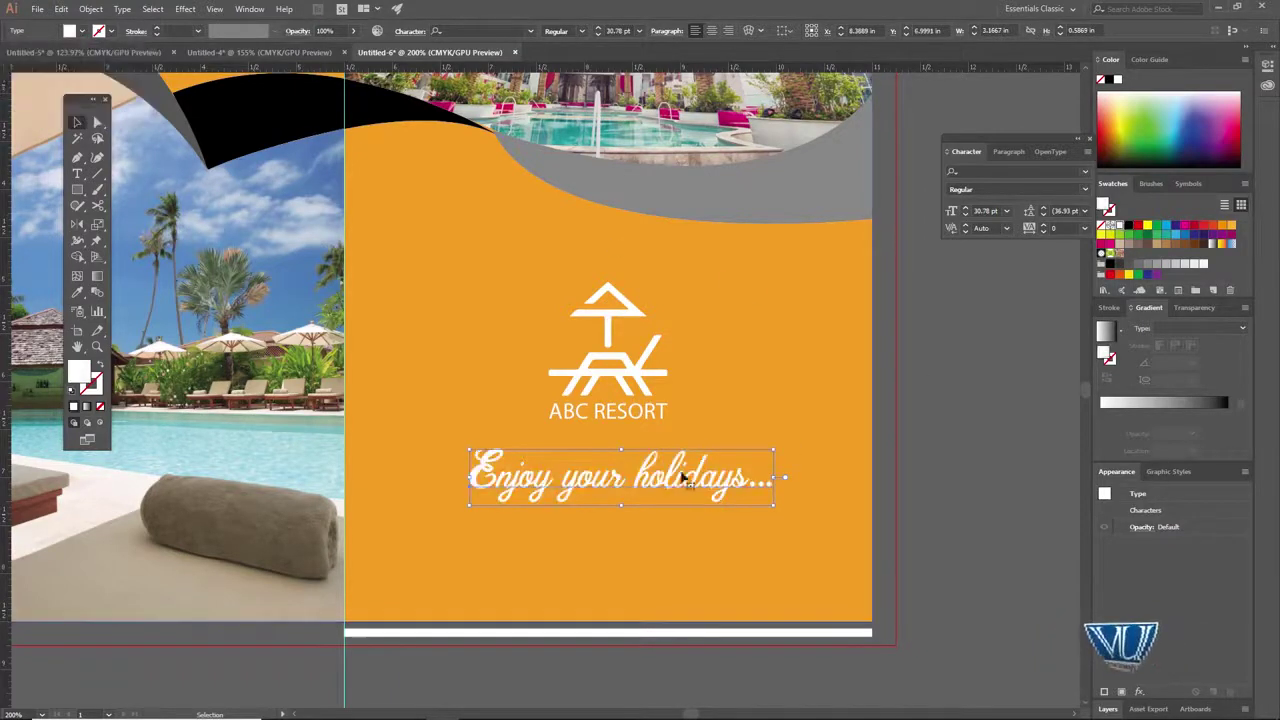
{"action": "left_click", "coordinate": [601, 380], "text": "shift"}
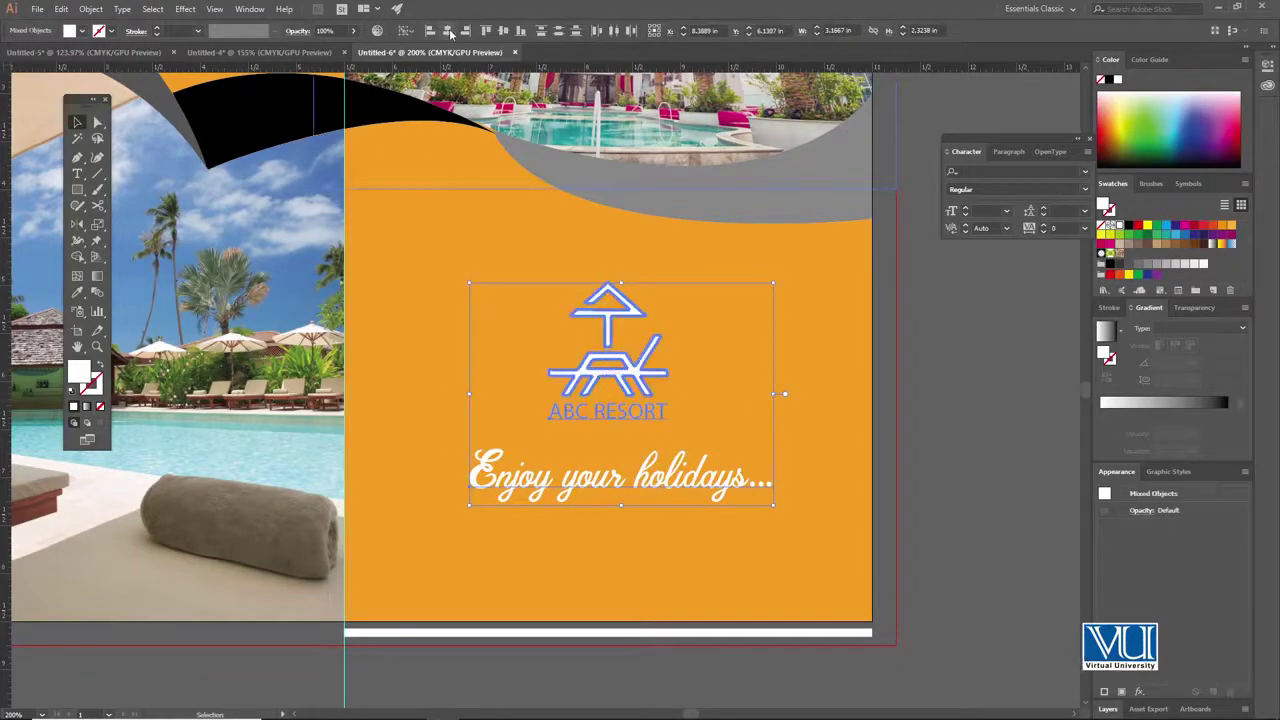
{"action": "left_click", "coordinate": [449, 32]}
{"action": "left_click", "coordinate": [974, 340]}
- Move the tagline straight up, closer beneath the ABC RESORT logo
{"action": "left_click", "coordinate": [556, 480], "text": "ctrl"}
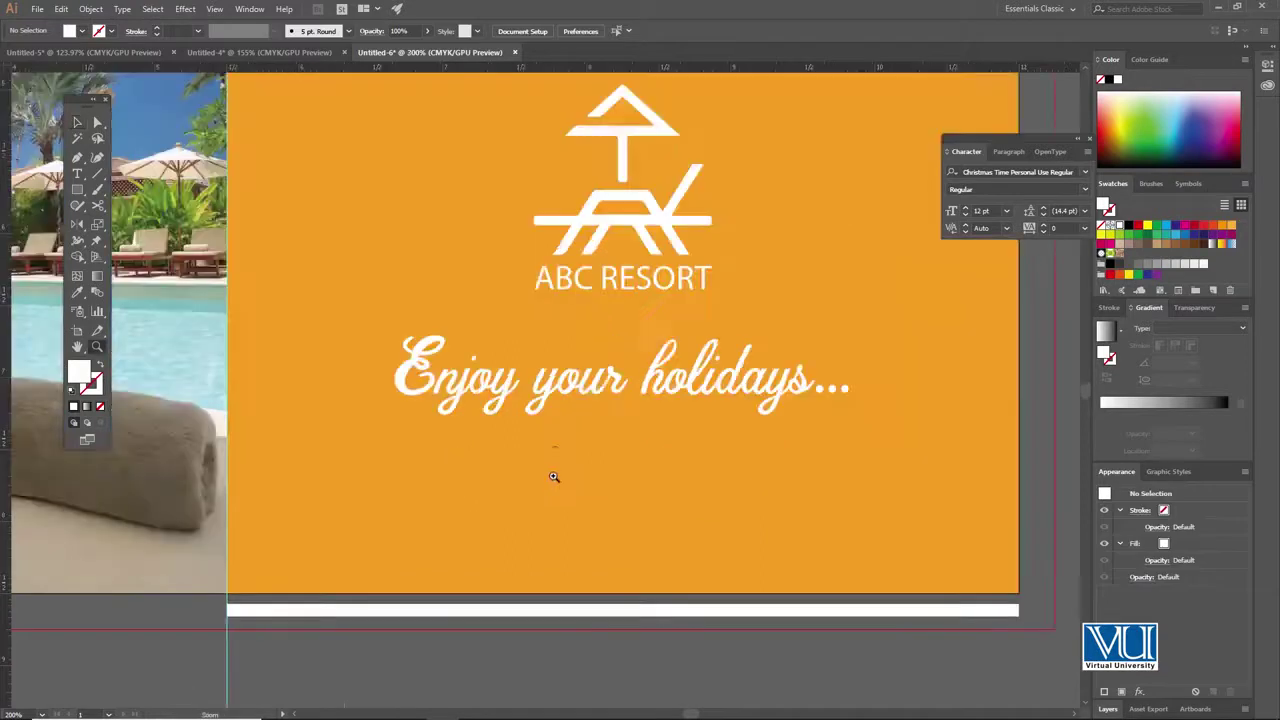
{"action": "left_click", "coordinate": [557, 474], "text": "ctrl"}
{"action": "left_click_drag", "start_coordinate": [588, 312], "coordinate": [580, 453]}
{"action": "left_click", "coordinate": [580, 445]}
{"action": "key", "text": "shift+Up"}
- Move the ABC RESORT logo and the tagline together slightly downward on the orange page
{"action": "left_click", "coordinate": [600, 262], "text": "ctrl+alt"}
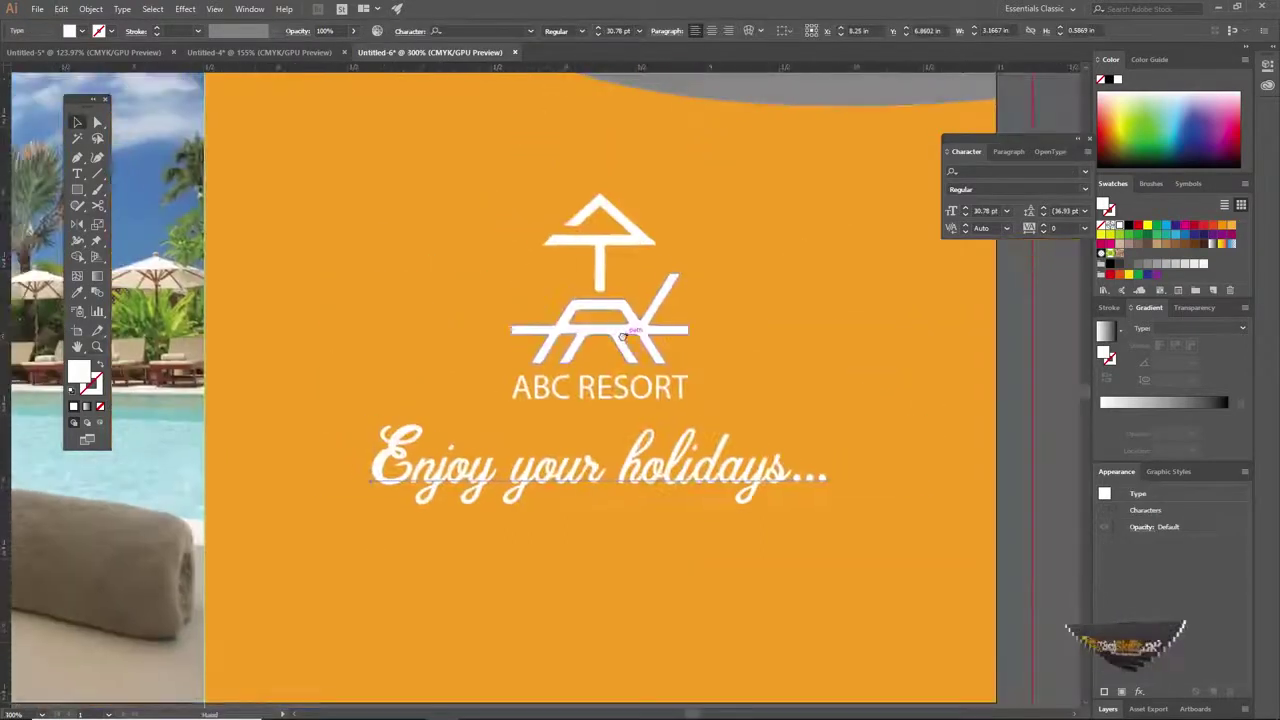
{"action": "left_click_drag", "start_coordinate": [634, 337], "coordinate": [626, 293]}
{"action": "key", "text": "t"}
{"action": "key", "text": "v"}
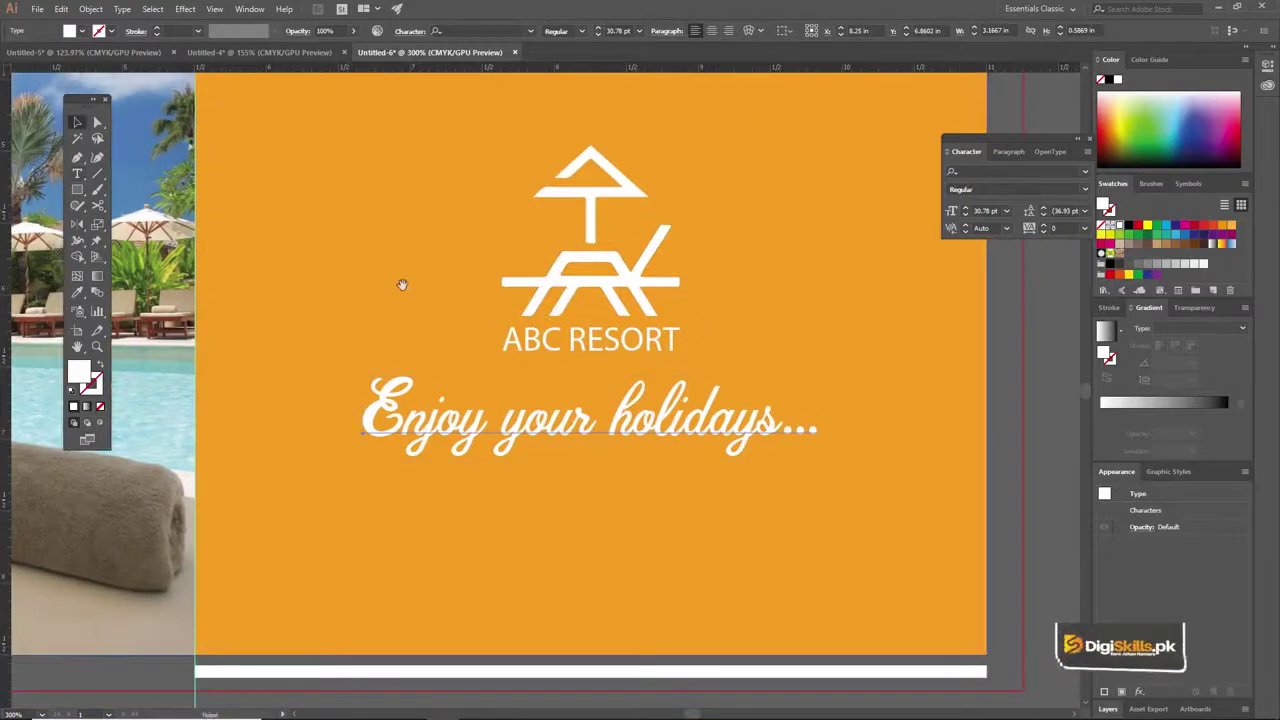
{"action": "left_click_drag", "start_coordinate": [403, 283], "coordinate": [536, 357]}
{"action": "left_click", "coordinate": [489, 357], "text": "ctrl+alt"}
{"action": "left_click", "coordinate": [474, 346], "text": "ctrl+alt"}
{"action": "key", "text": "v"}
{"action": "left_click", "coordinate": [718, 425]}
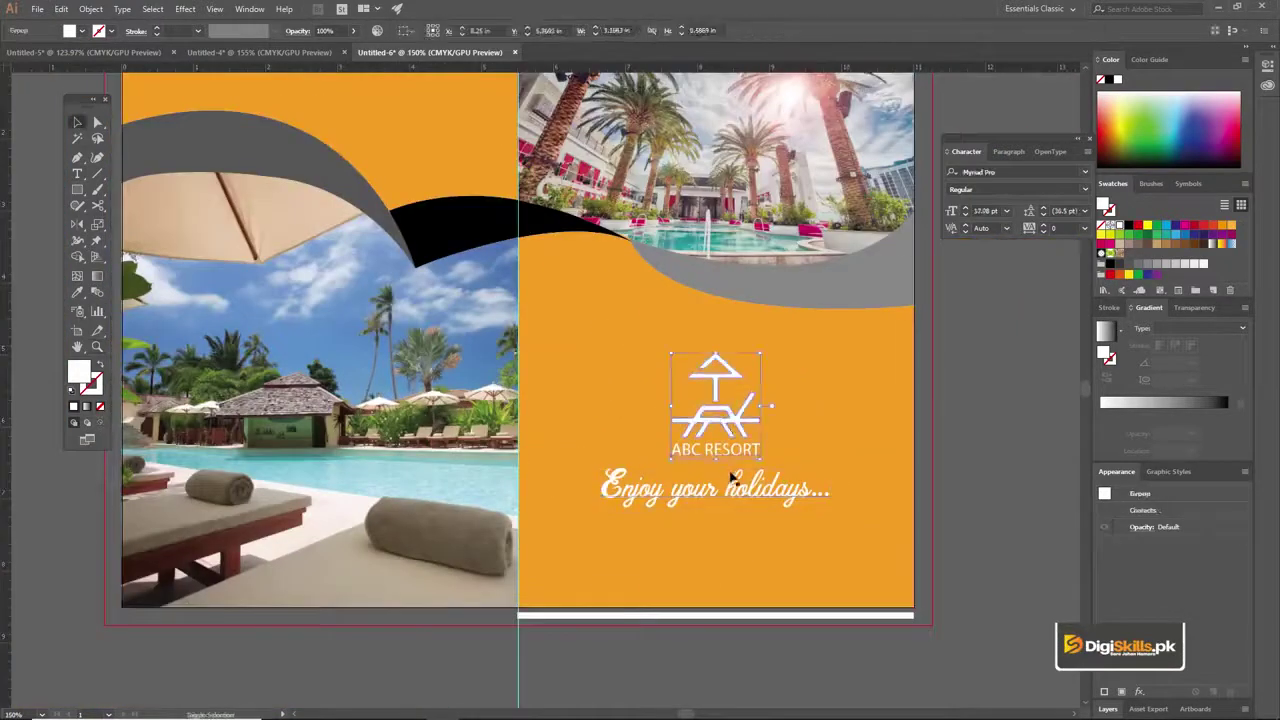
{"action": "left_click", "coordinate": [735, 490], "text": "shift"}
{"action": "key", "text": "Down"}
{"action": "key", "text": "Down"}
{"action": "key", "text": "Down"}
{"action": "key", "text": "Down"}
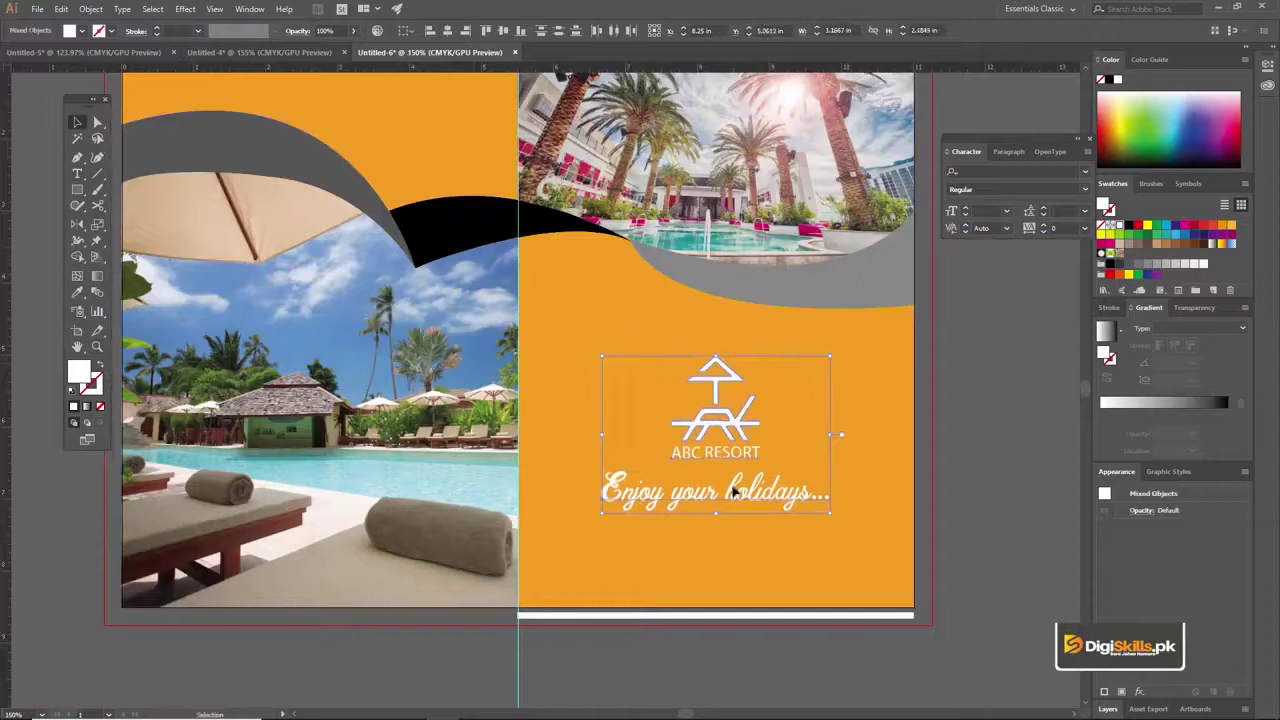
- Add a placeholder text box about 3.36 x 1.17 in on the orange area above the umbrella picture, and set its font to Myriad Pro
{"action": "left_click_drag", "start_coordinate": [727, 495], "coordinate": [860, 592]}
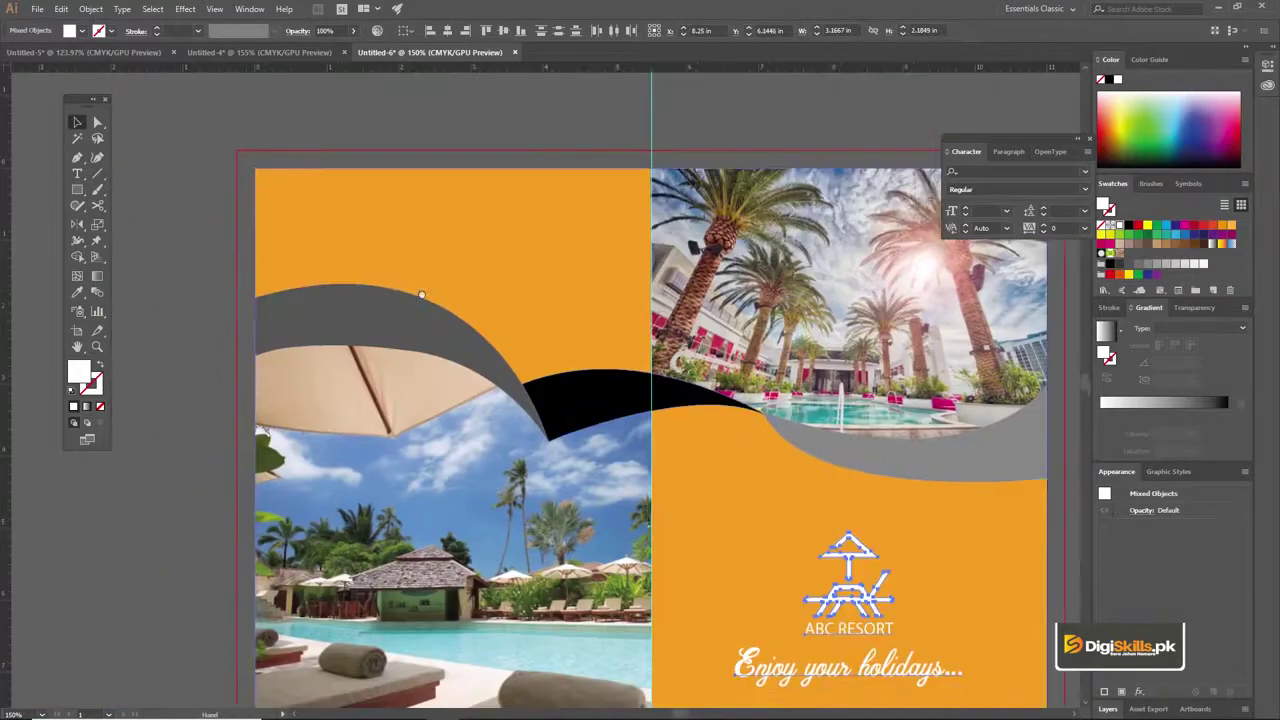
{"action": "key", "text": "t"}
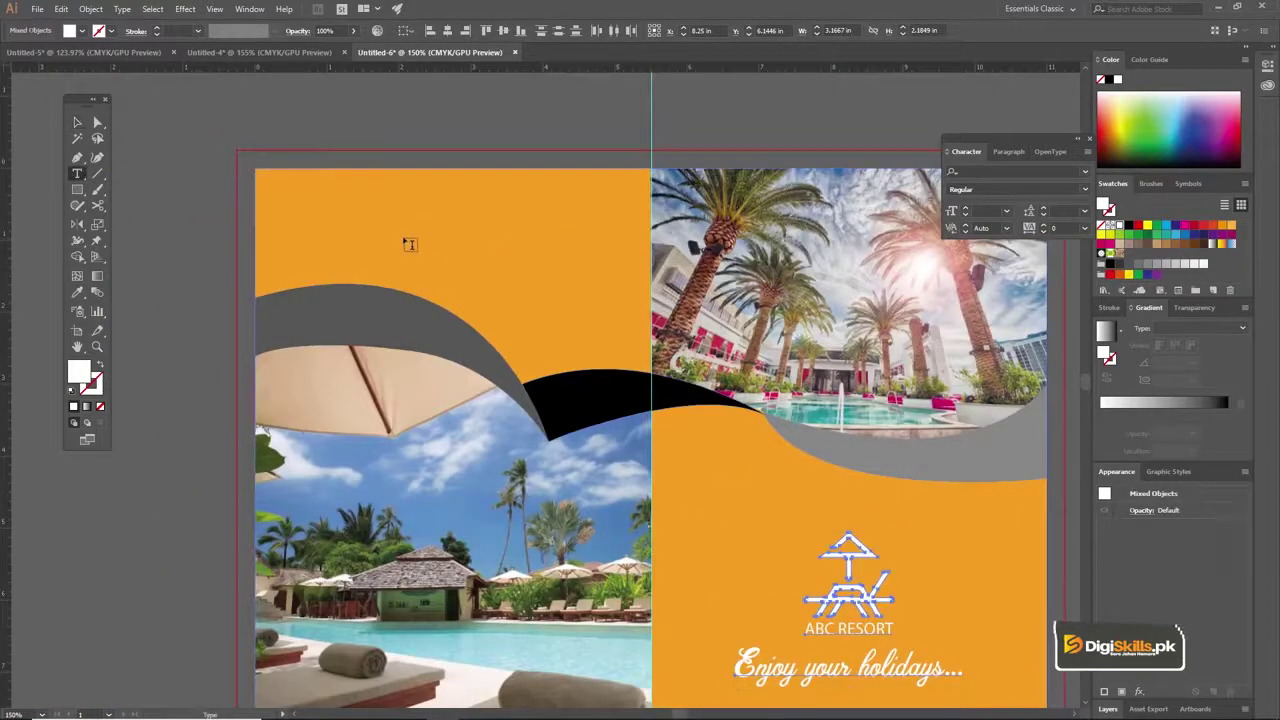
{"action": "left_click_drag", "start_coordinate": [335, 193], "coordinate": [582, 281]}
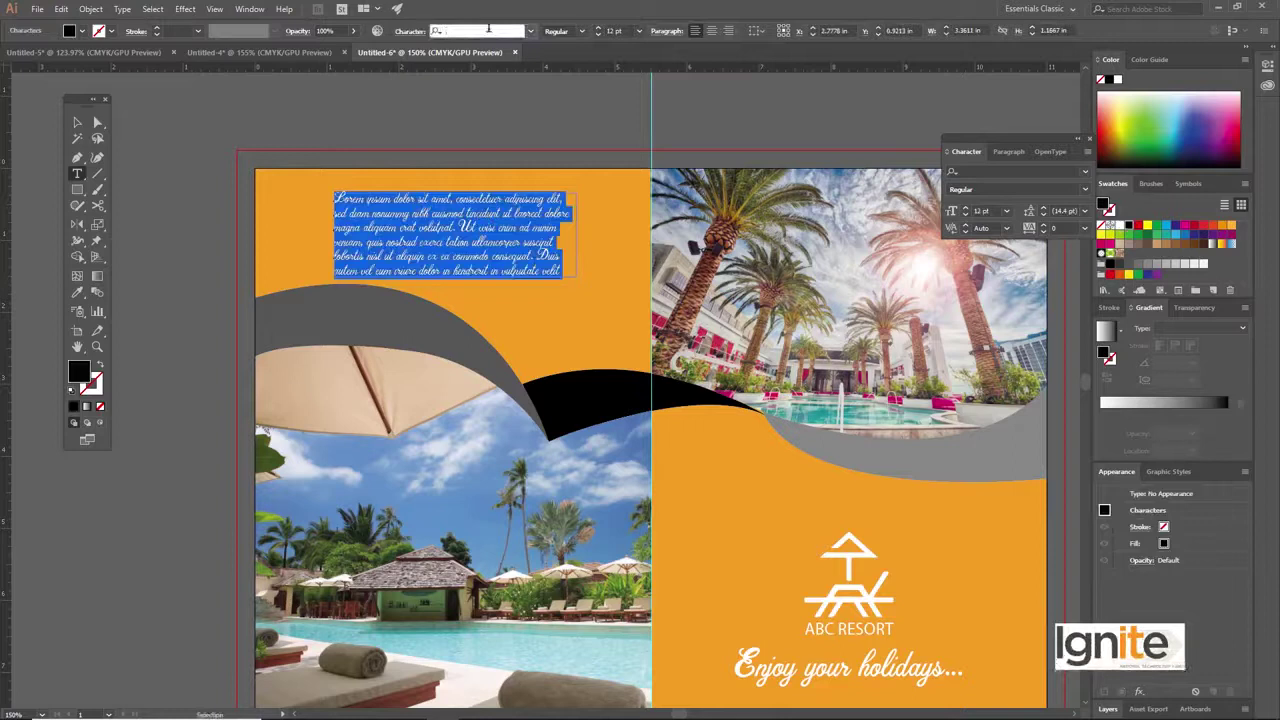
{"action": "type", "text": "myriad pro"}
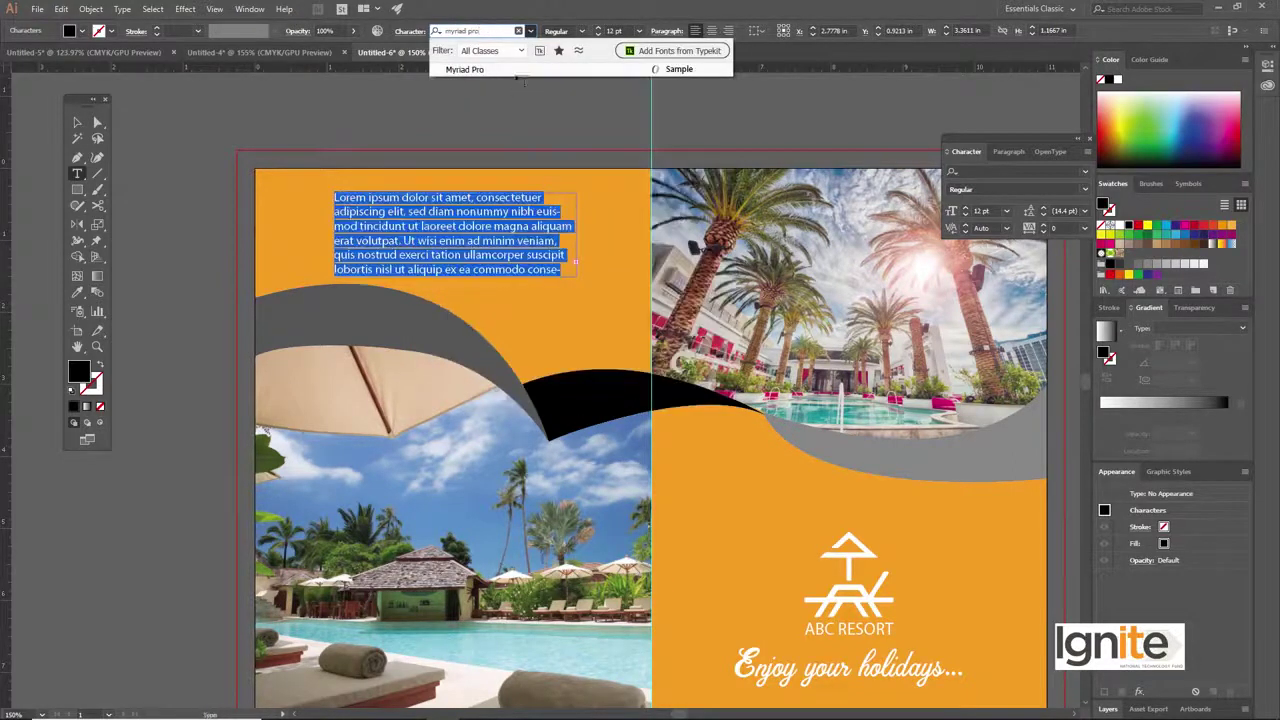
{"action": "left_click", "coordinate": [512, 69]}
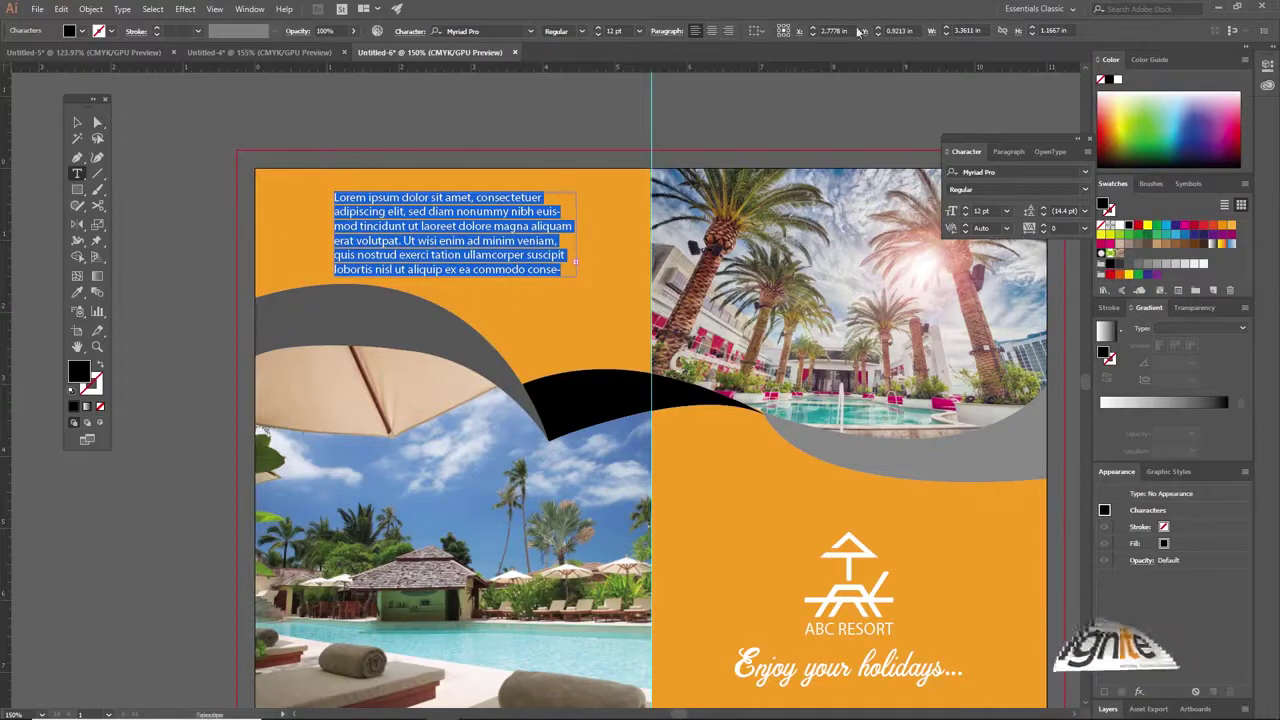
- Justify all lines of the placeholder paragraph and shift the text block slightly left and up
{"action": "left_click", "coordinate": [661, 33]}
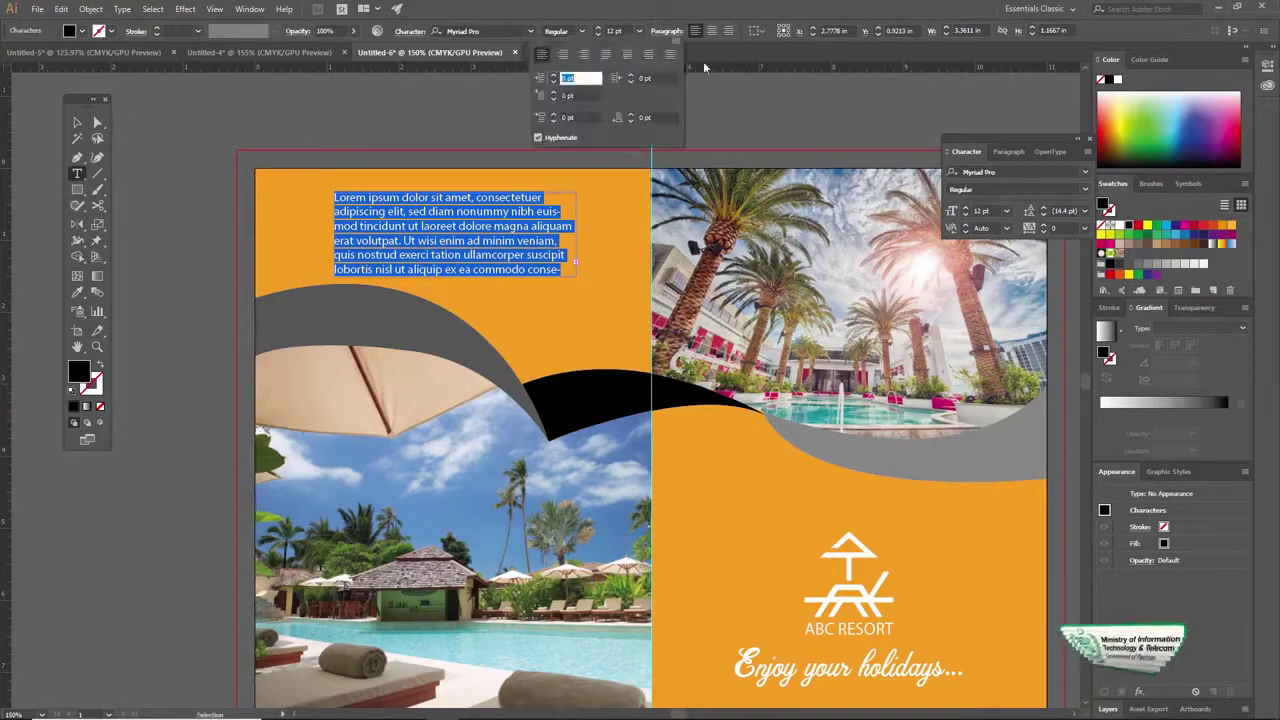
{"action": "left_click", "coordinate": [670, 54]}
{"action": "left_click", "coordinate": [78, 122]}
{"action": "left_click_drag", "start_coordinate": [458, 243], "coordinate": [447, 243]}
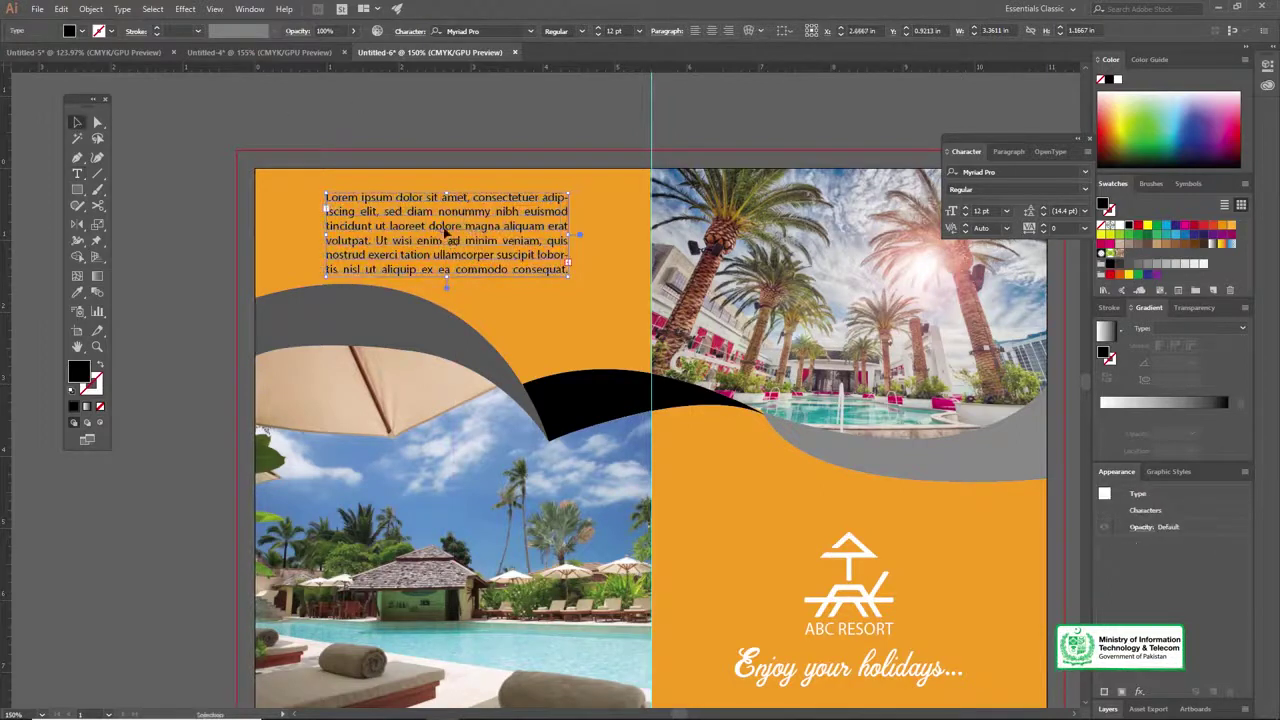
{"action": "left_click", "coordinate": [468, 153]}
{"action": "left_click", "coordinate": [497, 233]}
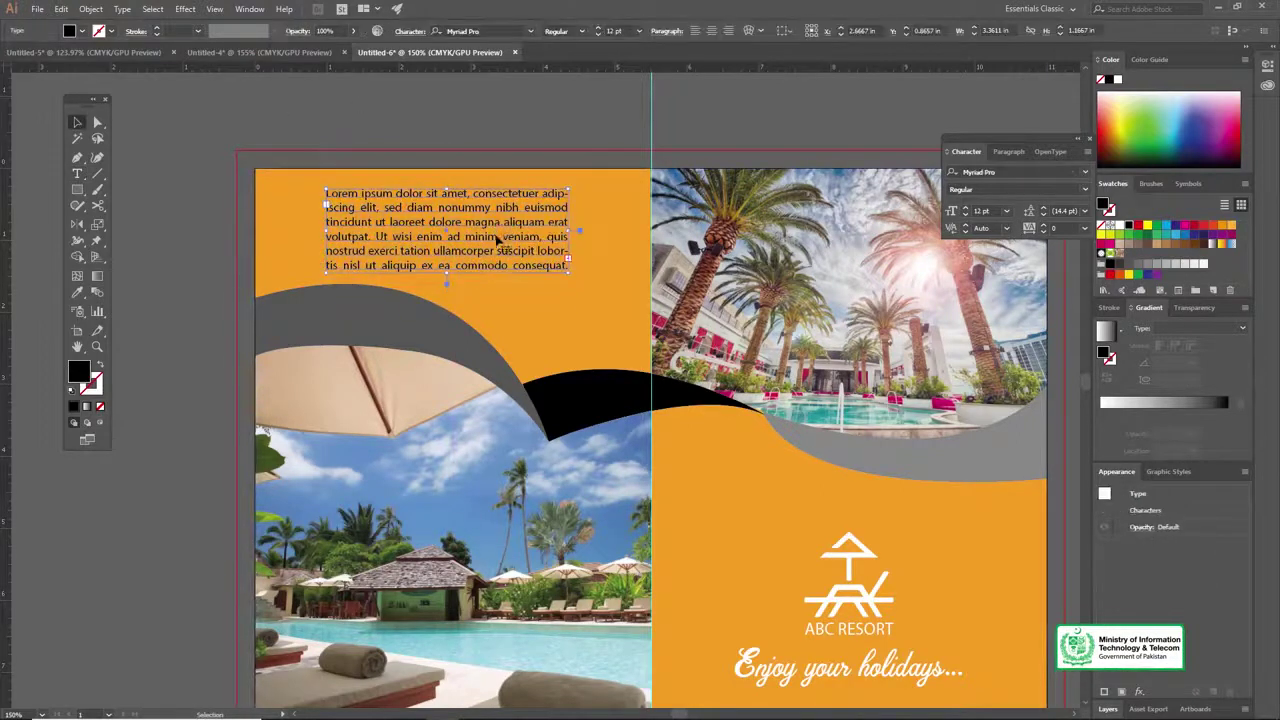
- Review the whole brochure cover, the logo document Untitled-4, and the inside spread in Untitled-5
{"action": "left_click", "coordinate": [558, 443], "text": "alt"}
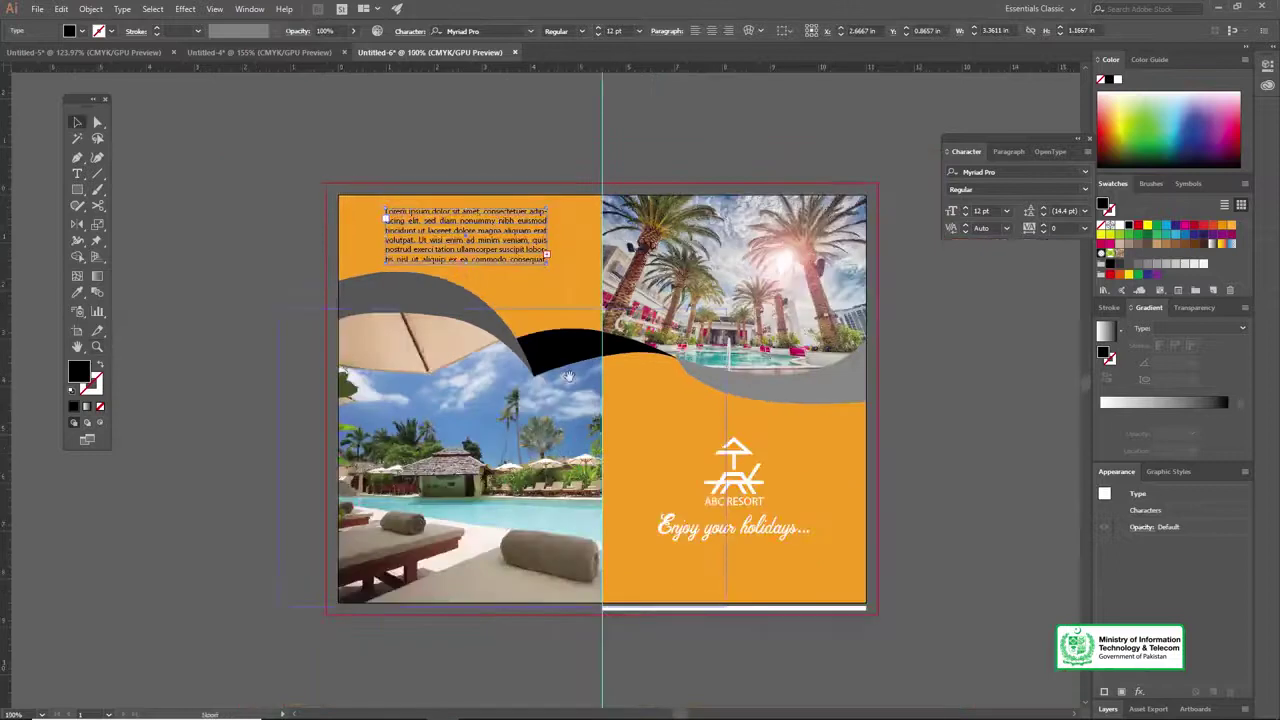
{"action": "left_click_drag", "start_coordinate": [567, 376], "coordinate": [535, 348]}
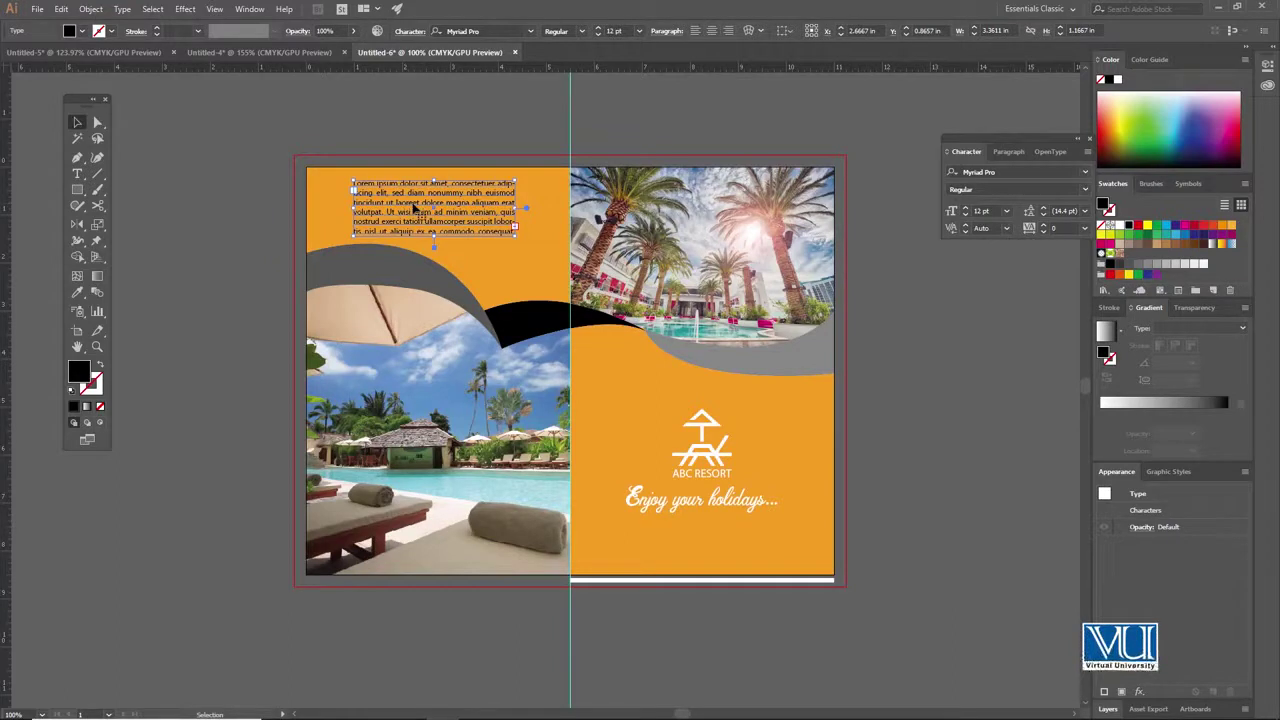
{"action": "left_click", "coordinate": [545, 184]}
{"action": "left_click_drag", "start_coordinate": [634, 269], "coordinate": [600, 247]}
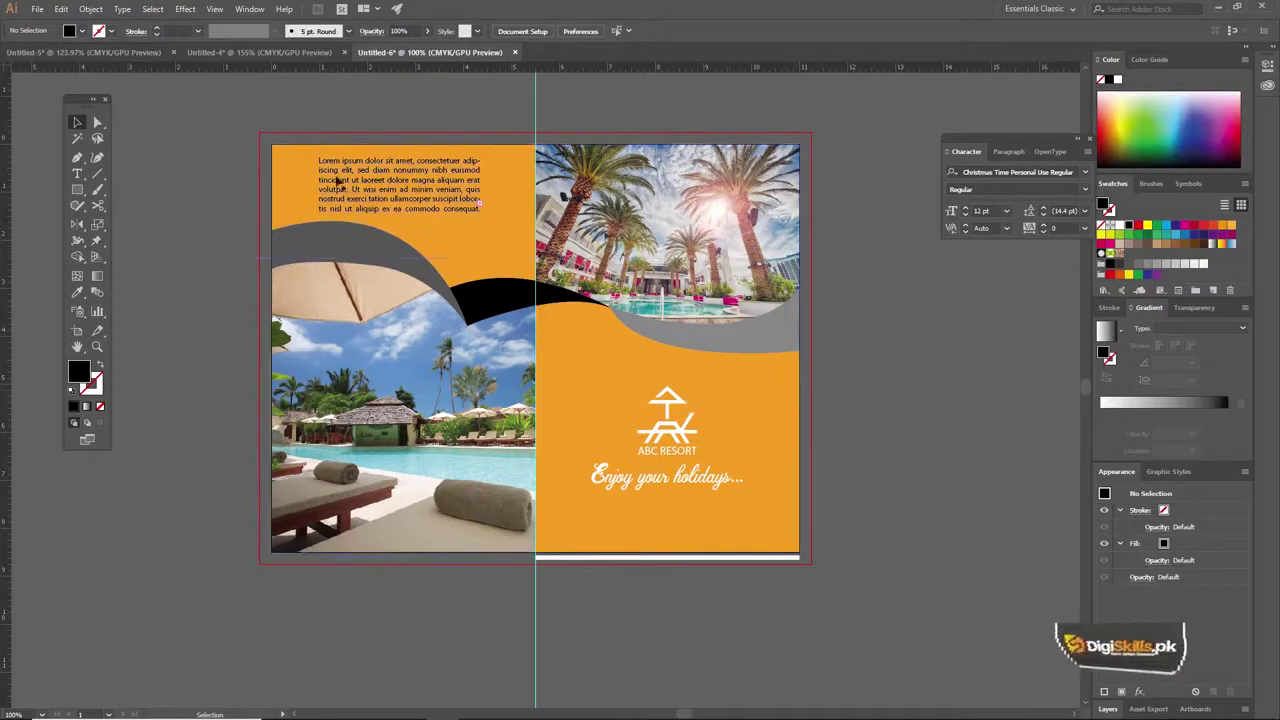
{"action": "left_click", "coordinate": [299, 54]}
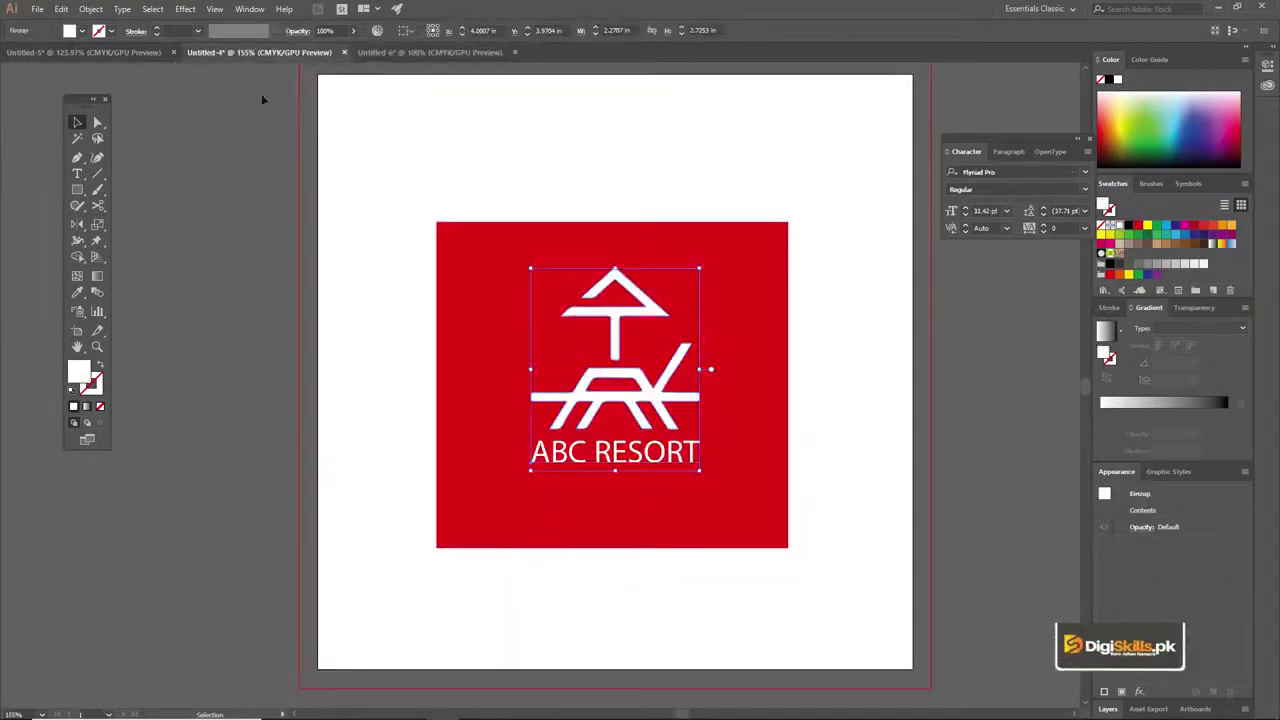
{"action": "left_click", "coordinate": [147, 54]}
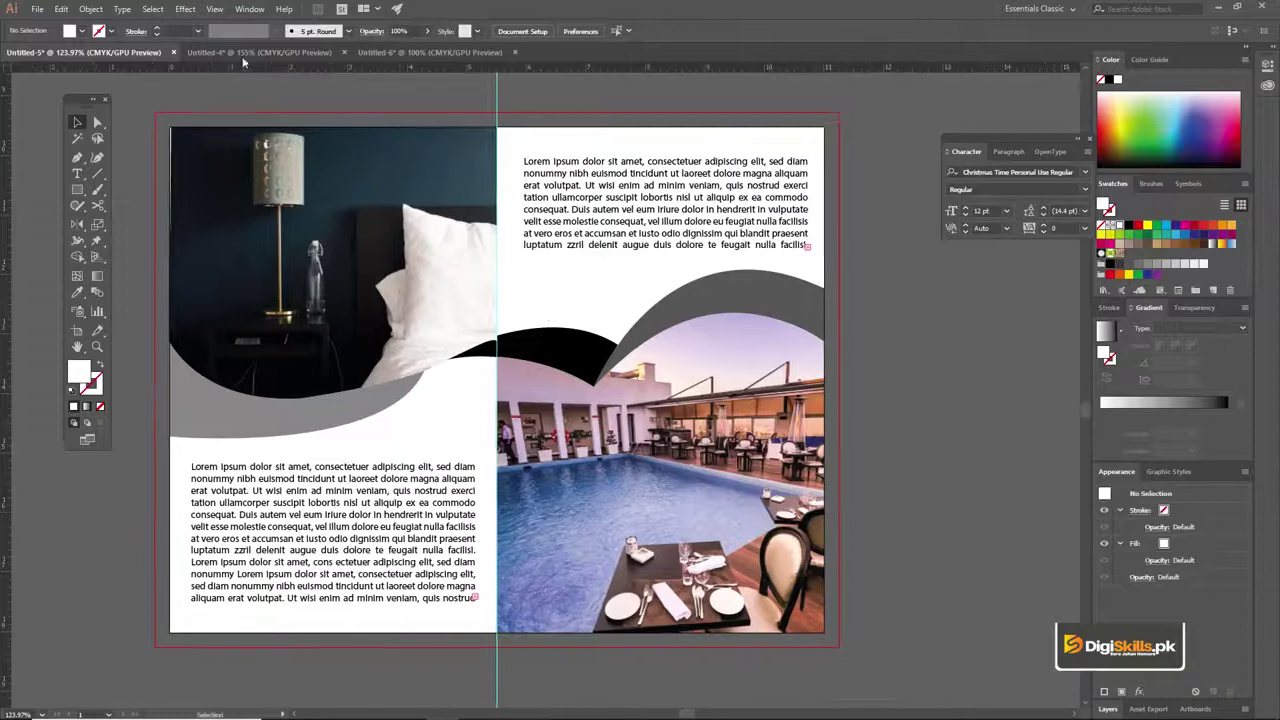
{"action": "left_click_drag", "start_coordinate": [581, 341], "coordinate": [589, 326]}
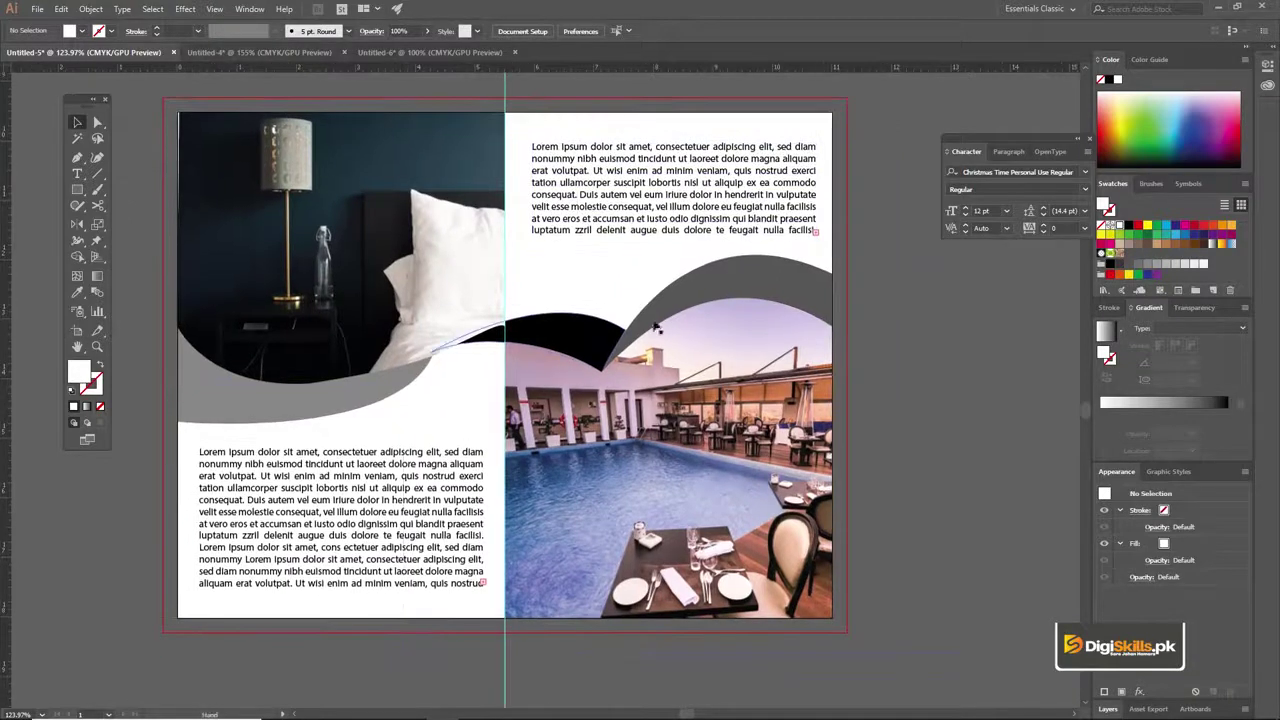
- Examine the transform options for the curved ribbon group in Untitled-5 and the inside spread's picture and text layout
{"action": "left_click", "coordinate": [690, 295]}
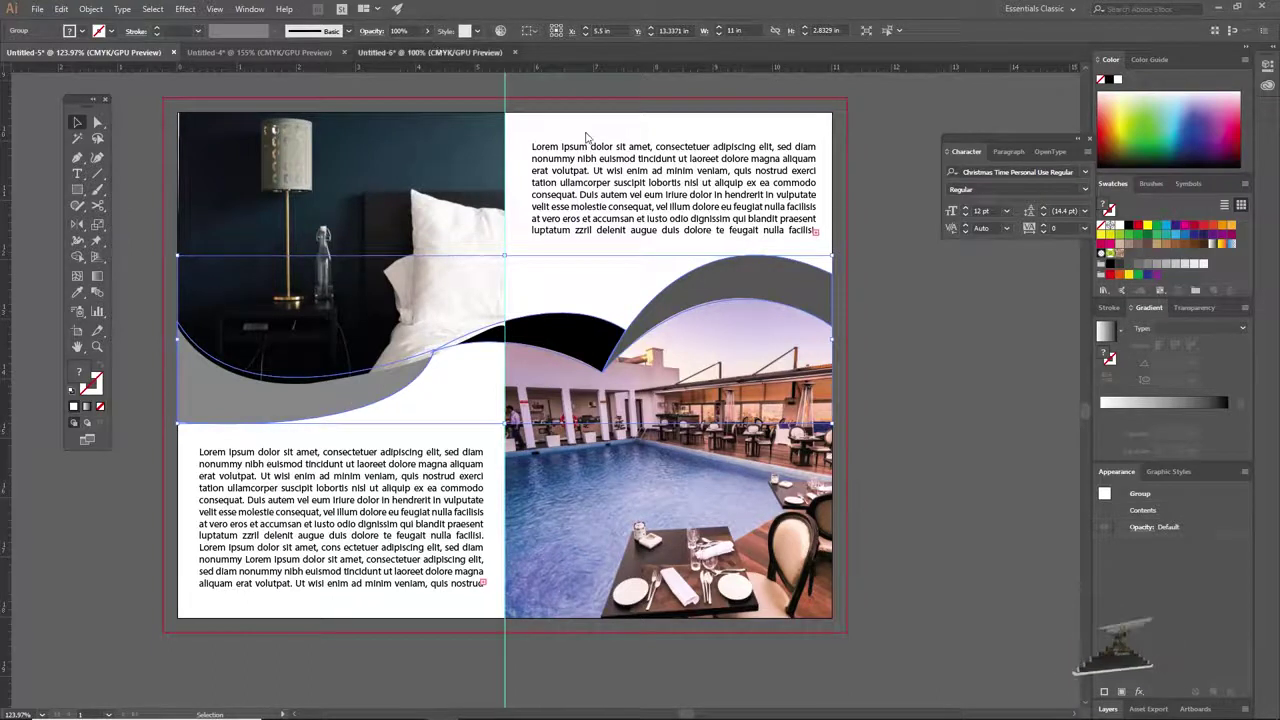
{"action": "left_click", "coordinate": [392, 52]}
{"action": "left_click", "coordinate": [120, 52]}
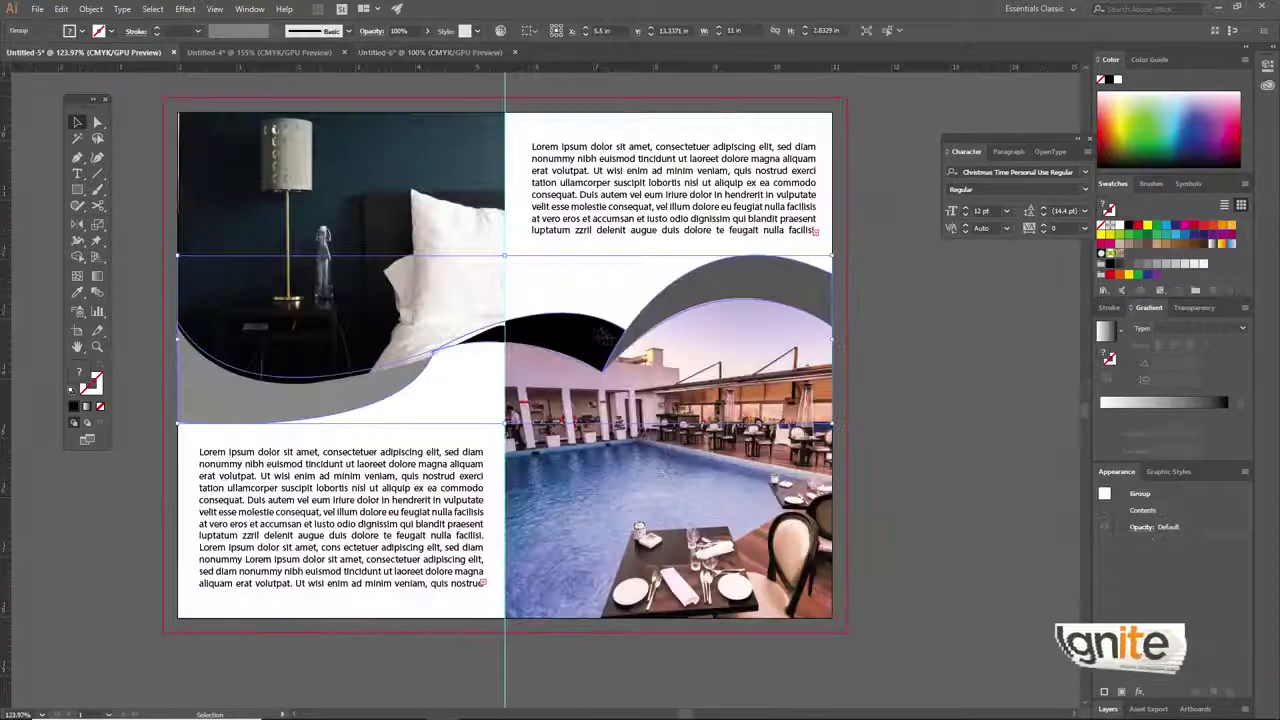
{"action": "right_click", "coordinate": [657, 318]}
{"action": "mouse_move", "coordinate": [719, 440]}
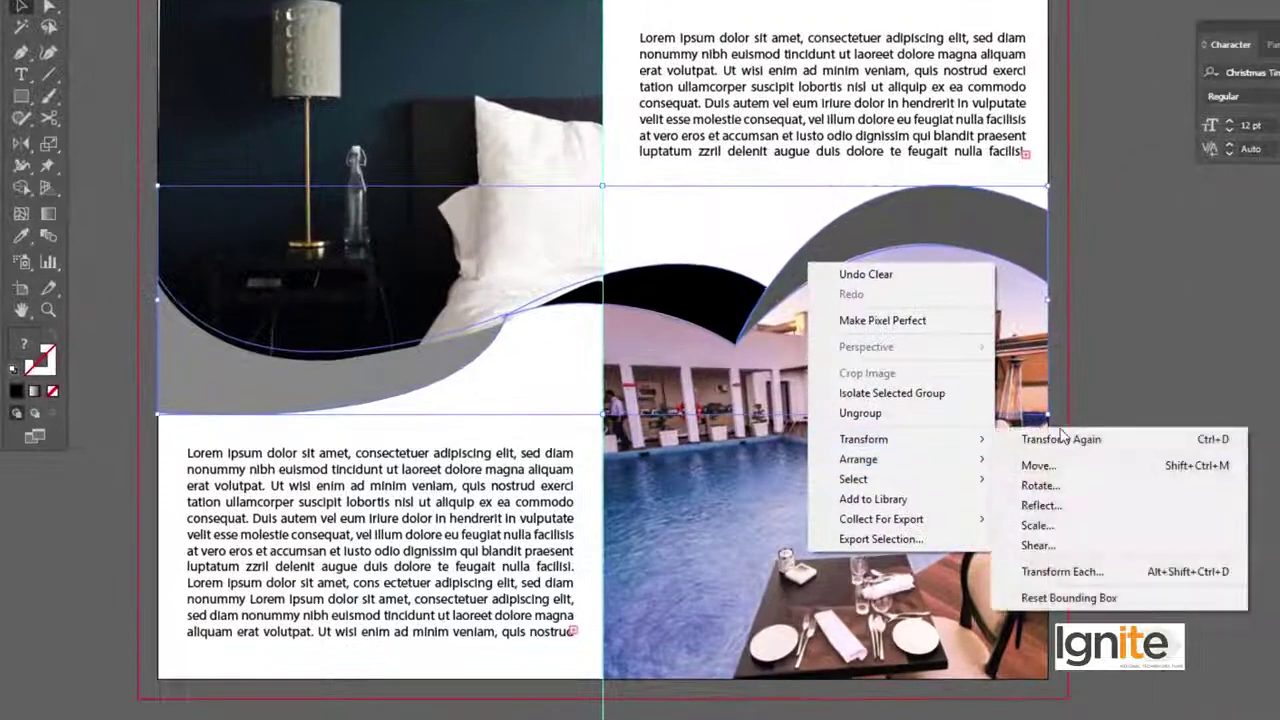
{"action": "left_click", "coordinate": [1143, 292]}
{"action": "left_click_drag", "start_coordinate": [703, 239], "coordinate": [757, 223]}
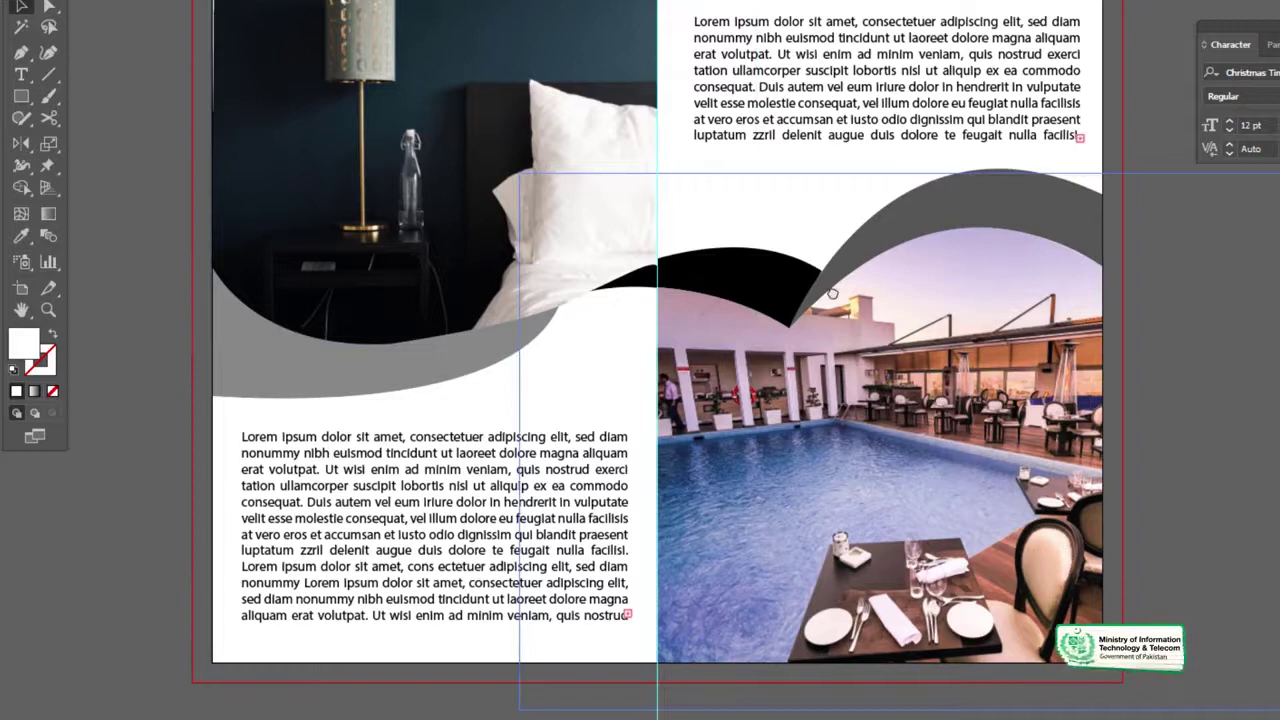
{"action": "left_click", "coordinate": [789, 49]}
{"action": "left_click", "coordinate": [475, 455]}
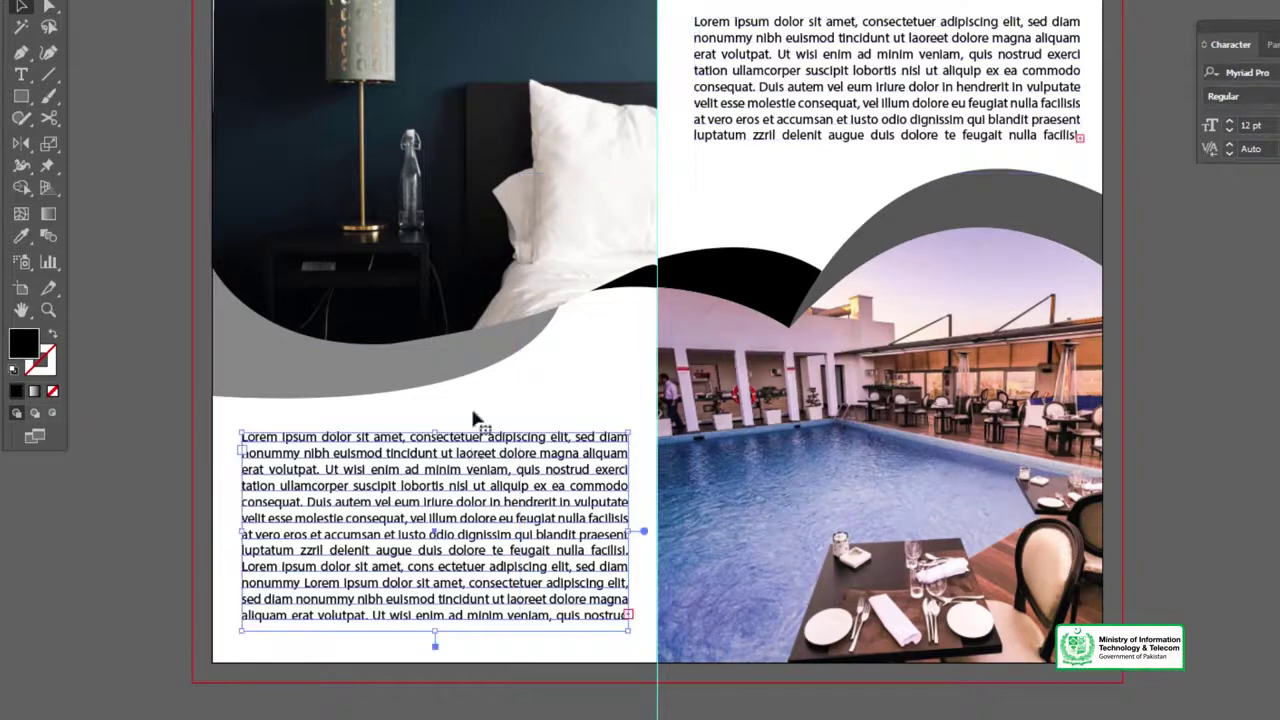
{"action": "left_click", "coordinate": [161, 207]}
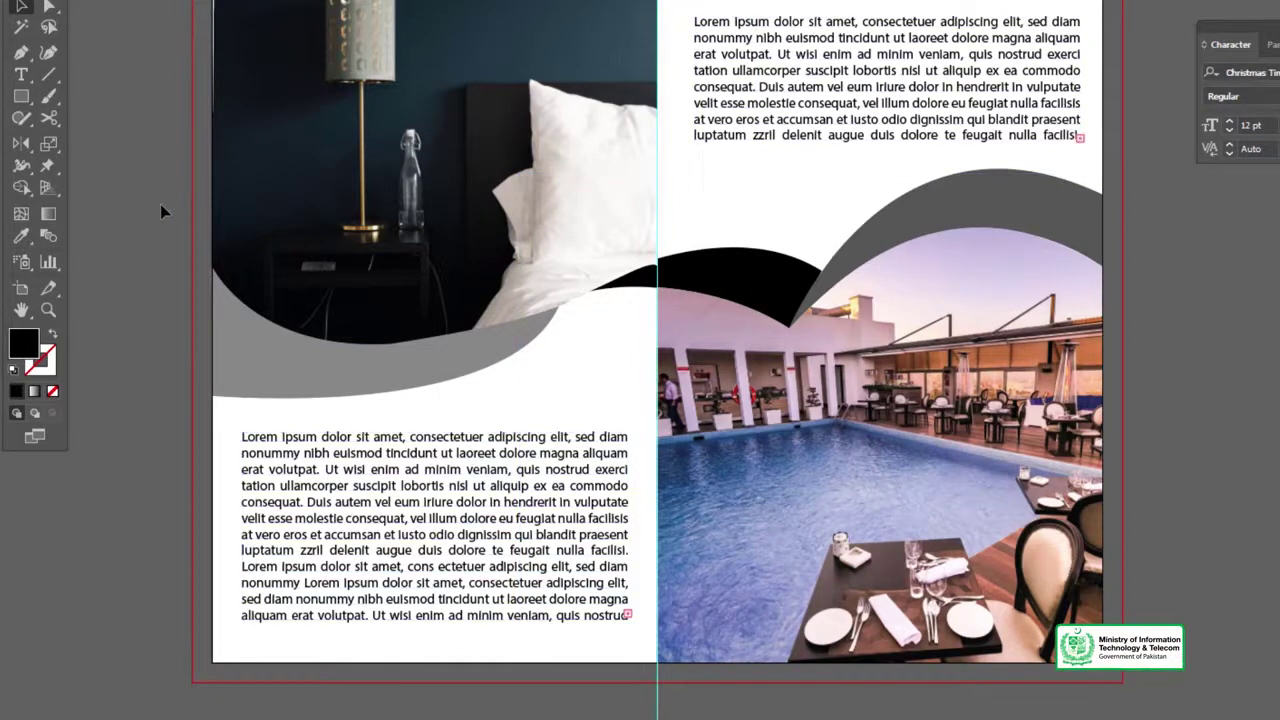